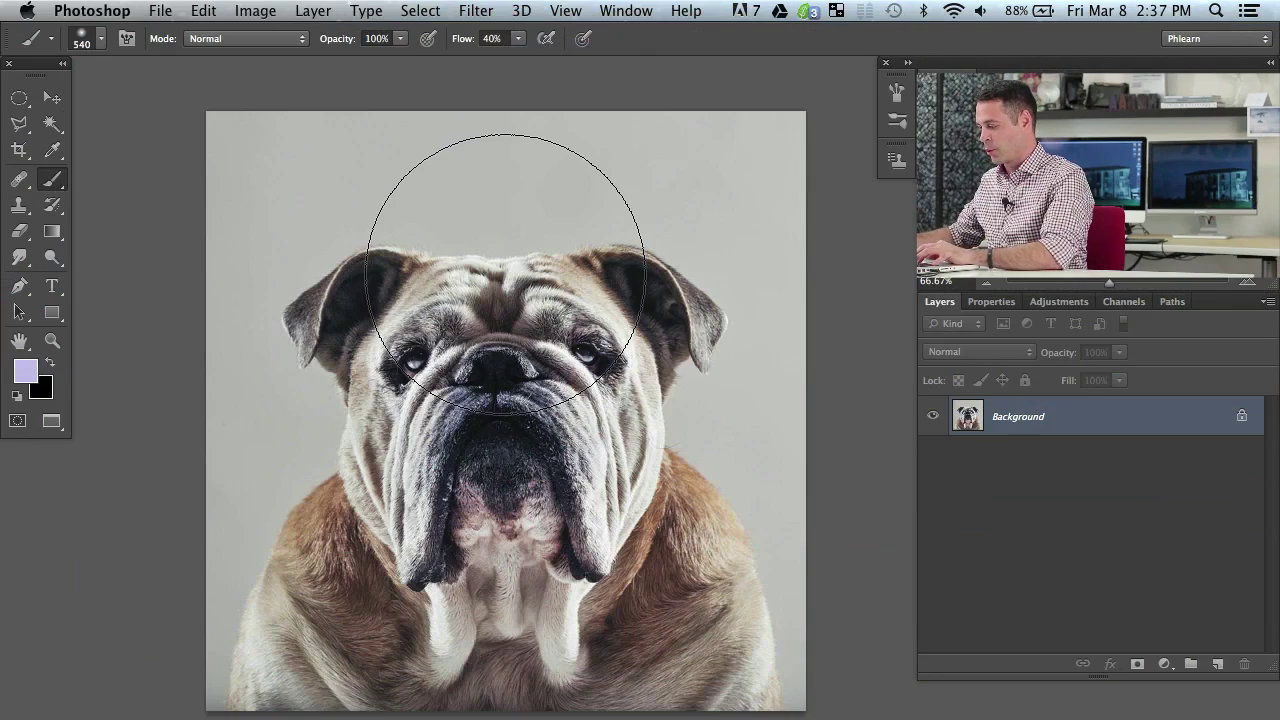
pyautogui.moveTo(555, 507); pyautogui.dragTo(383, 491)
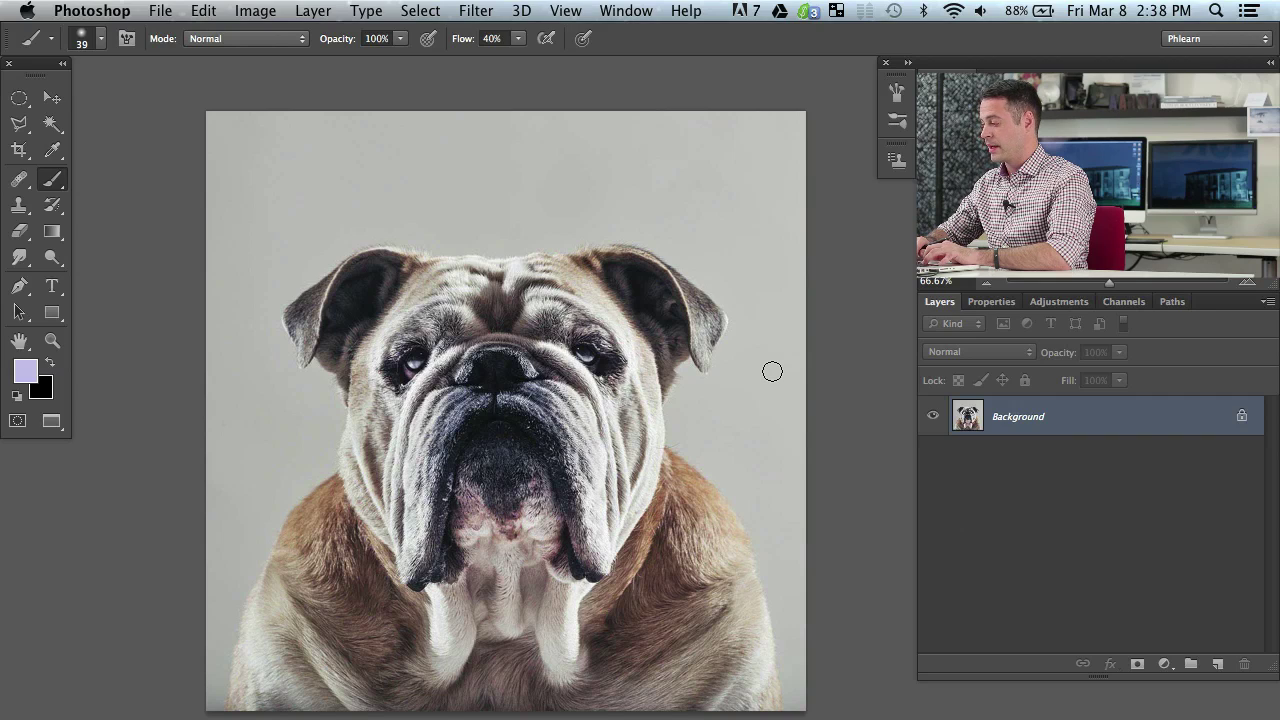
pyautogui.press('super+plus')
pyautogui.press('super+minus')
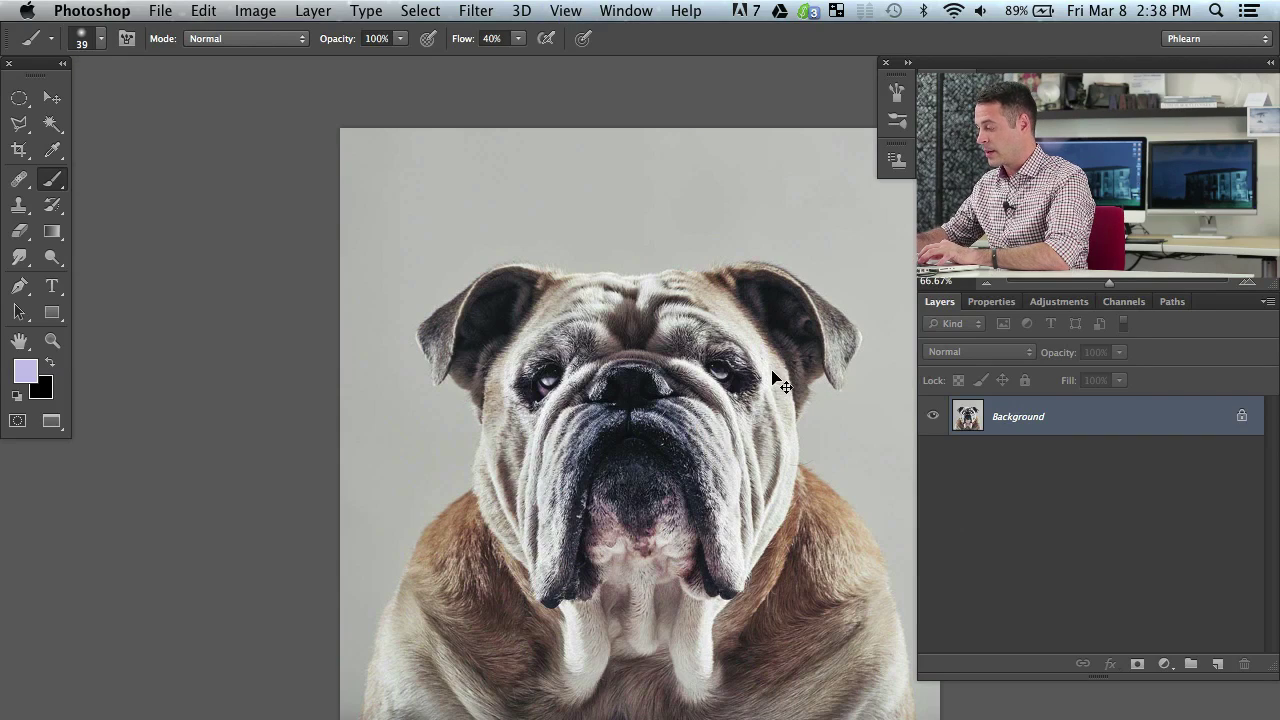
pyautogui.moveTo(638, 472); pyautogui.dragTo(514, 436)
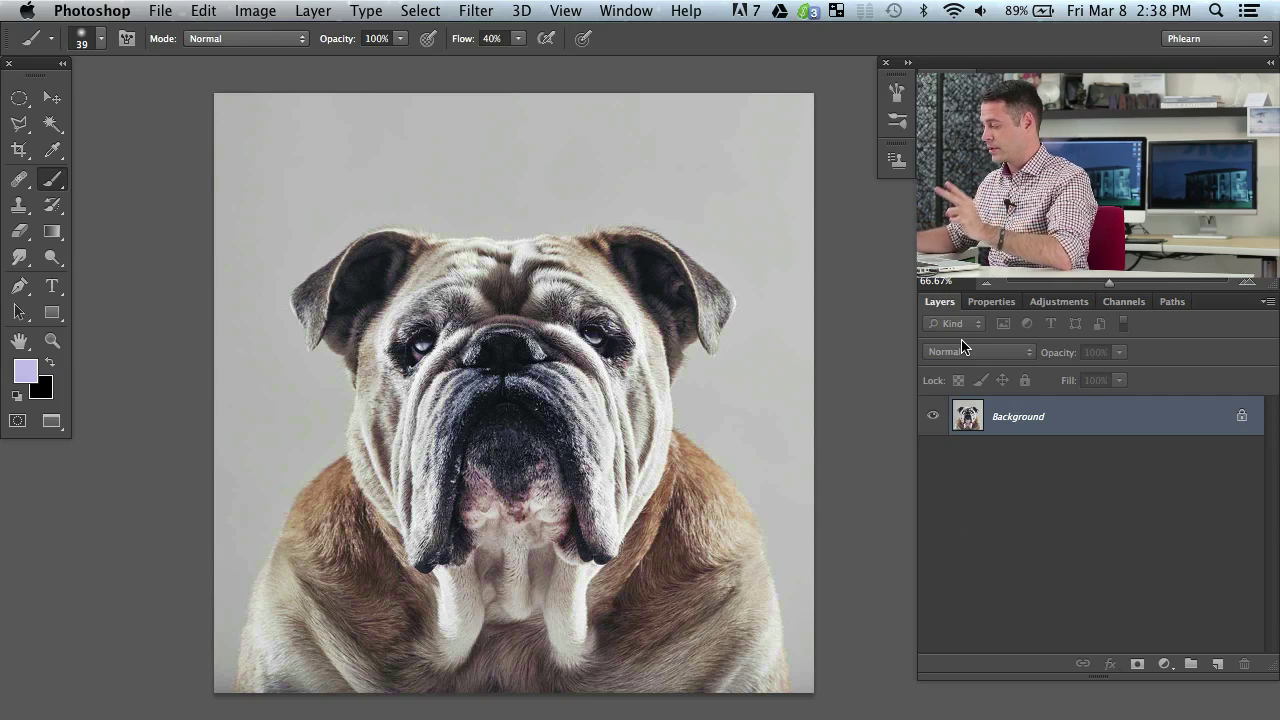
# Add a Curves adjustment layer that darkens the image with a point at input 163, output 97, and hide the layer
pyautogui.click(1164, 664)
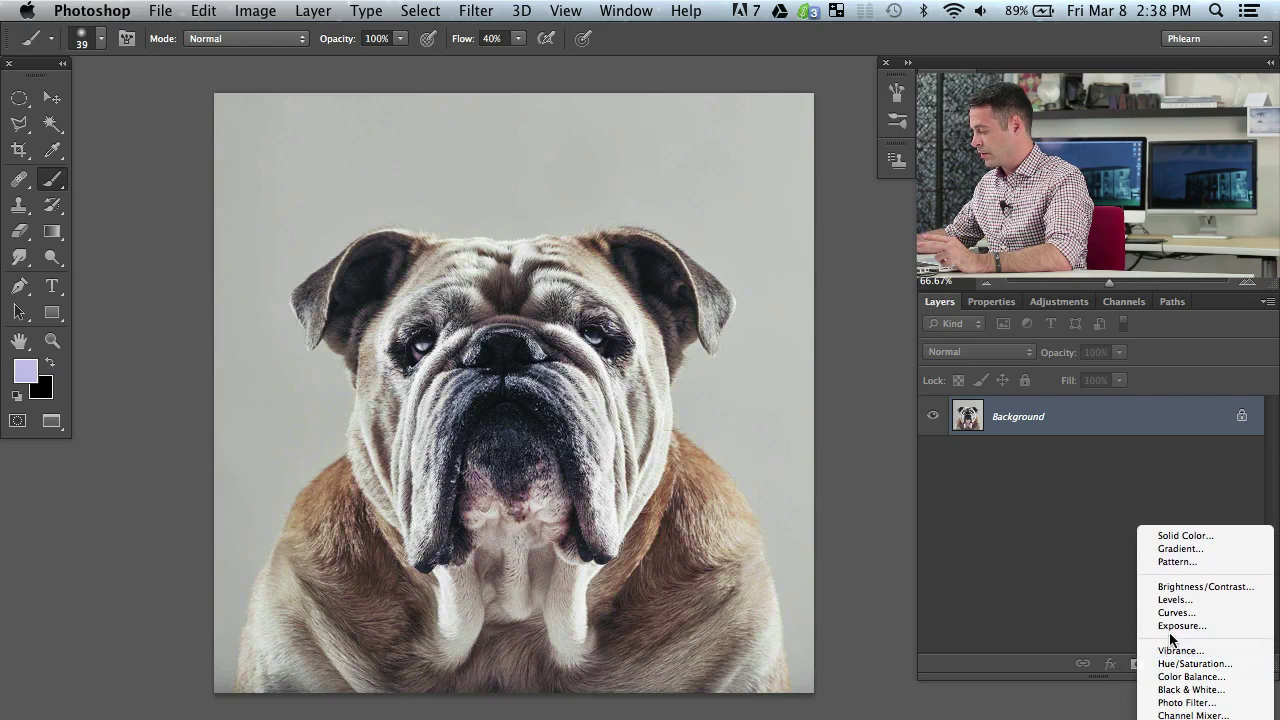
pyautogui.click(1172, 613)
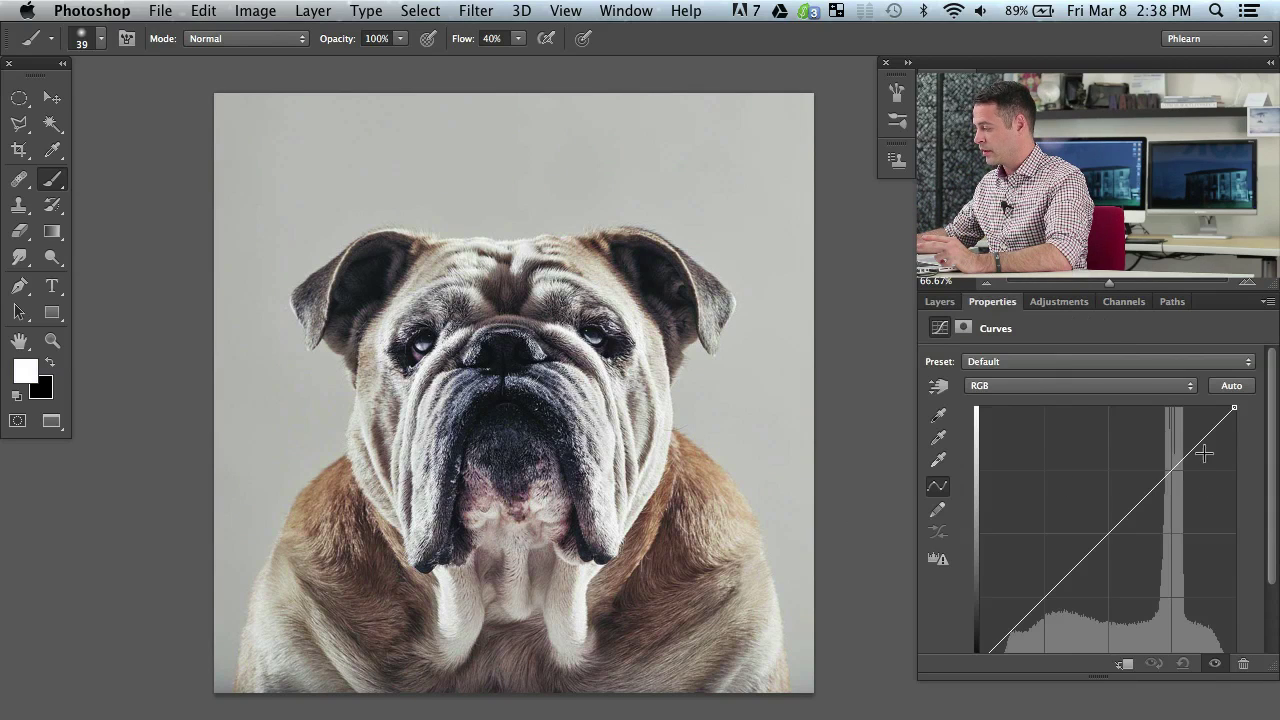
pyautogui.moveTo(1268, 416); pyautogui.dragTo(1250, 449)
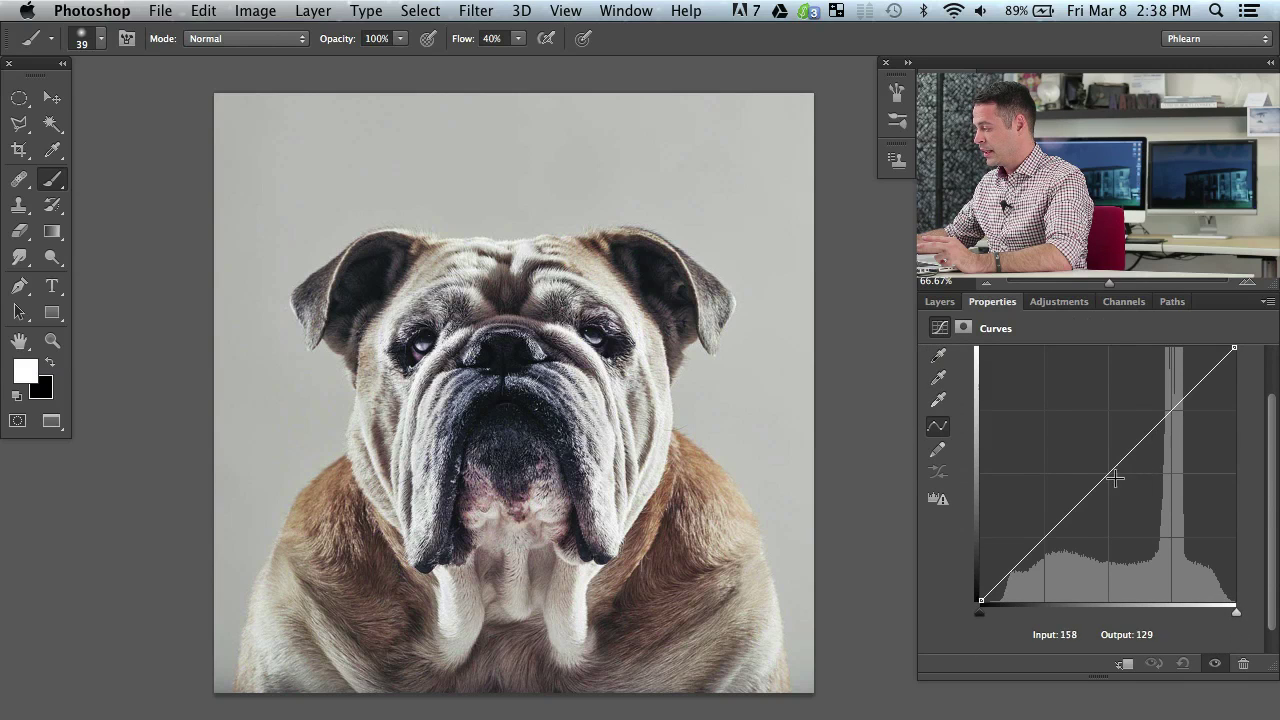
pyautogui.moveTo(1130, 453); pyautogui.dragTo(1143, 504)
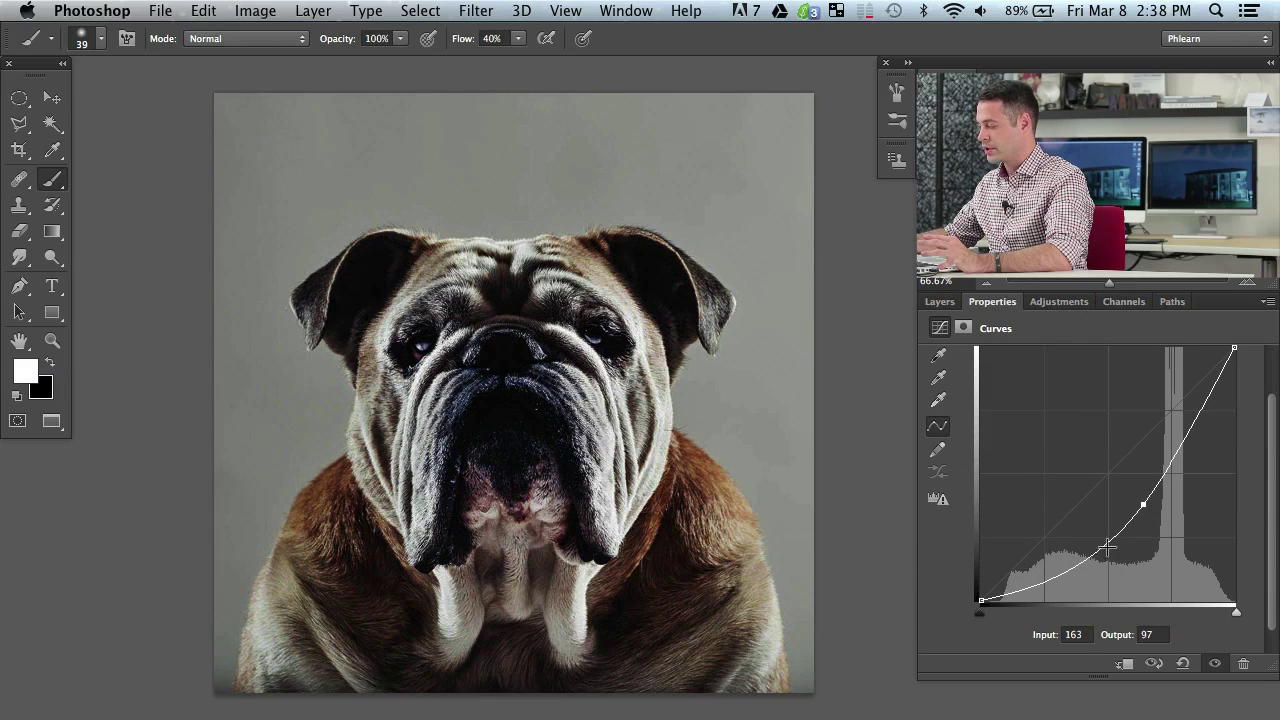
pyautogui.click(940, 302)
pyautogui.click(933, 416)
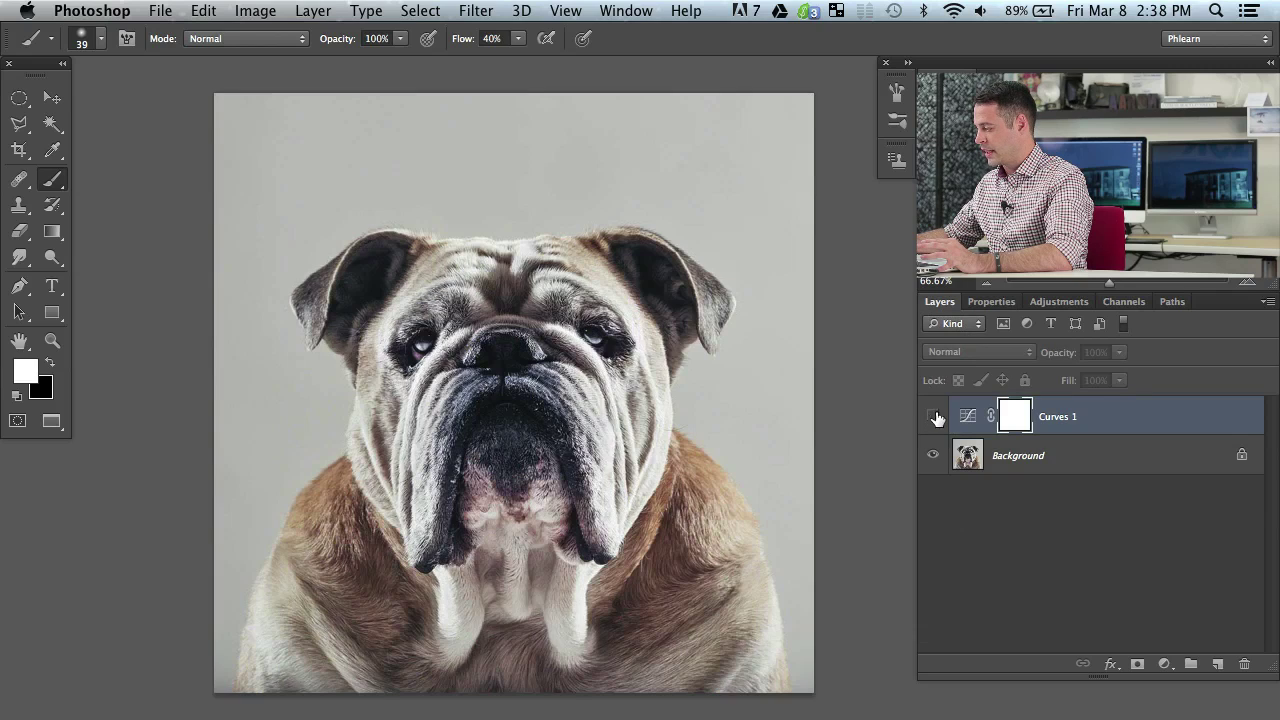
# Add a second Curves adjustment layer that brightens the image and toggle its visibility to compare before and after
pyautogui.click(1164, 664)
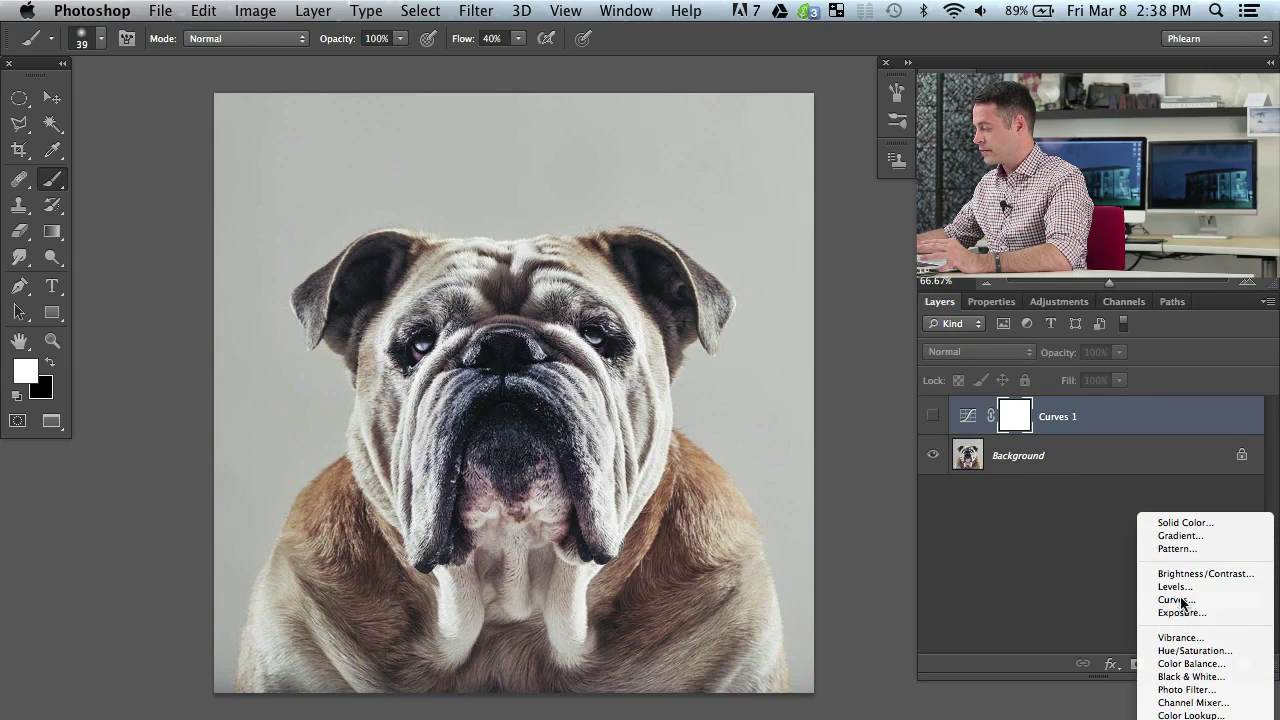
pyautogui.click(1176, 599)
pyautogui.moveTo(1088, 481); pyautogui.dragTo(1073, 455)
pyautogui.click(939, 301)
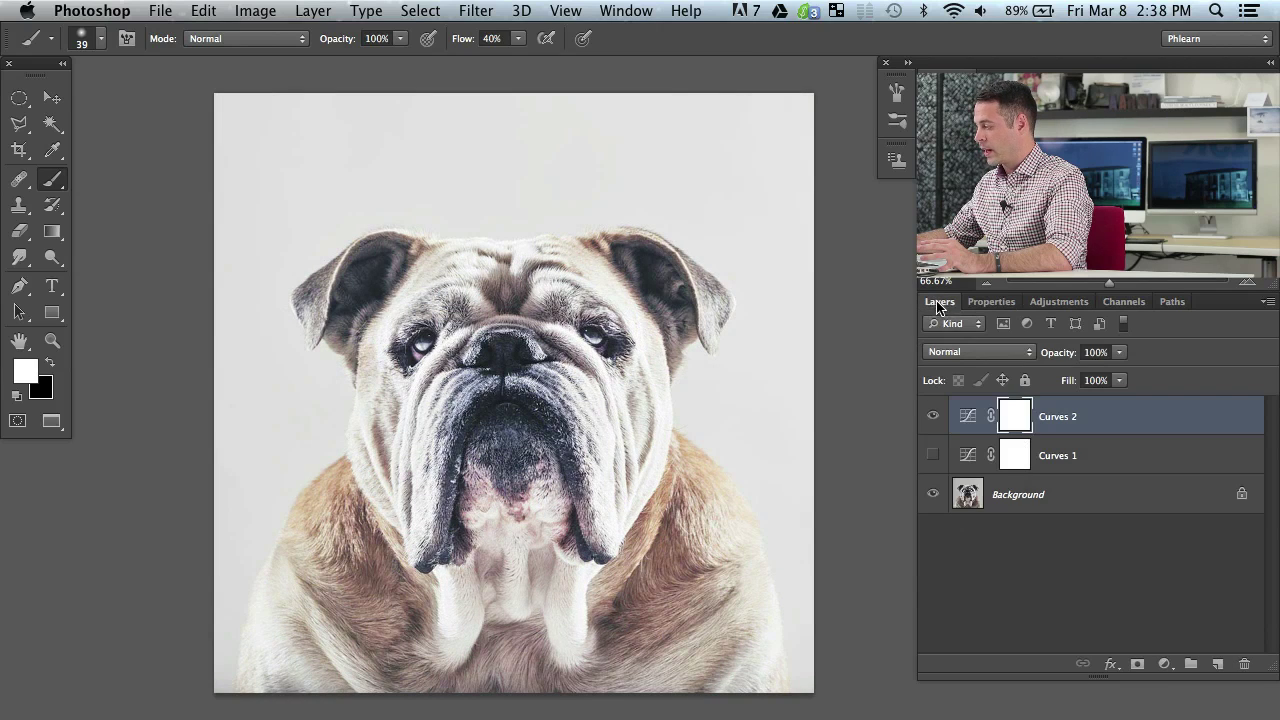
pyautogui.click(933, 417)
pyautogui.click(933, 418)
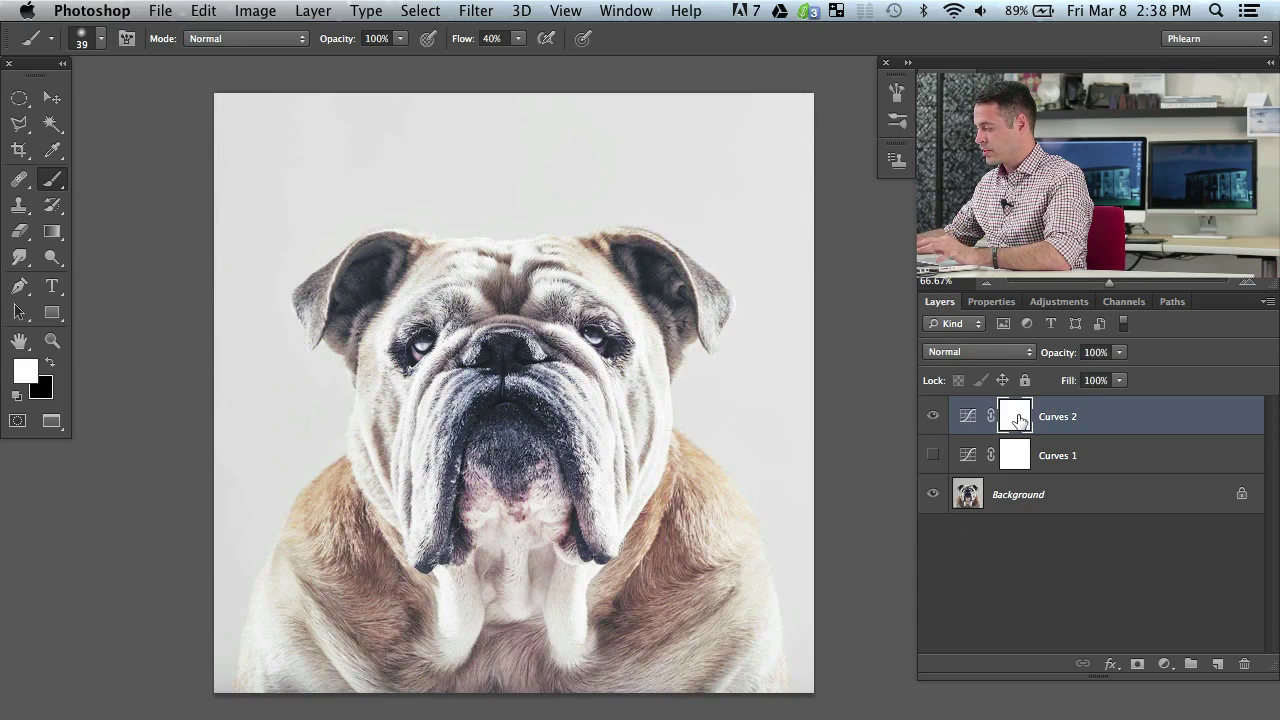
# Switch to a hard round brush at 39 px with 100% hardness
pyautogui.rightClick(523, 281)
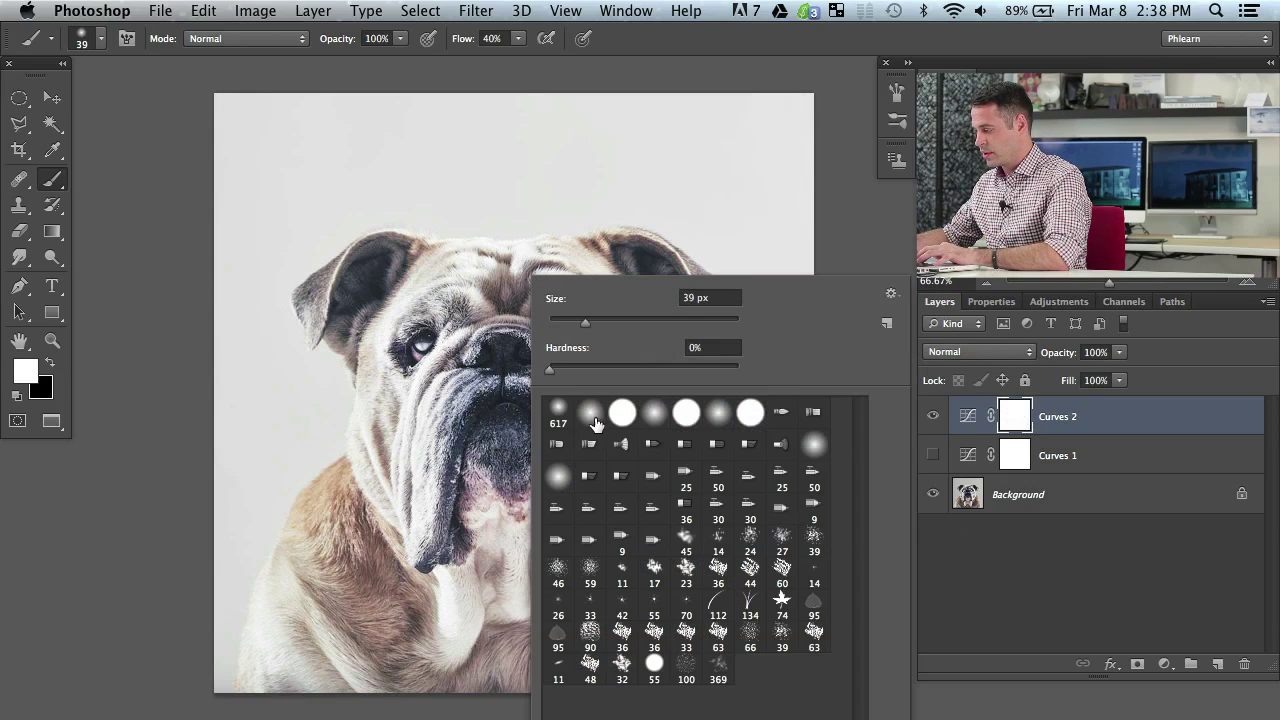
pyautogui.click(750, 411)
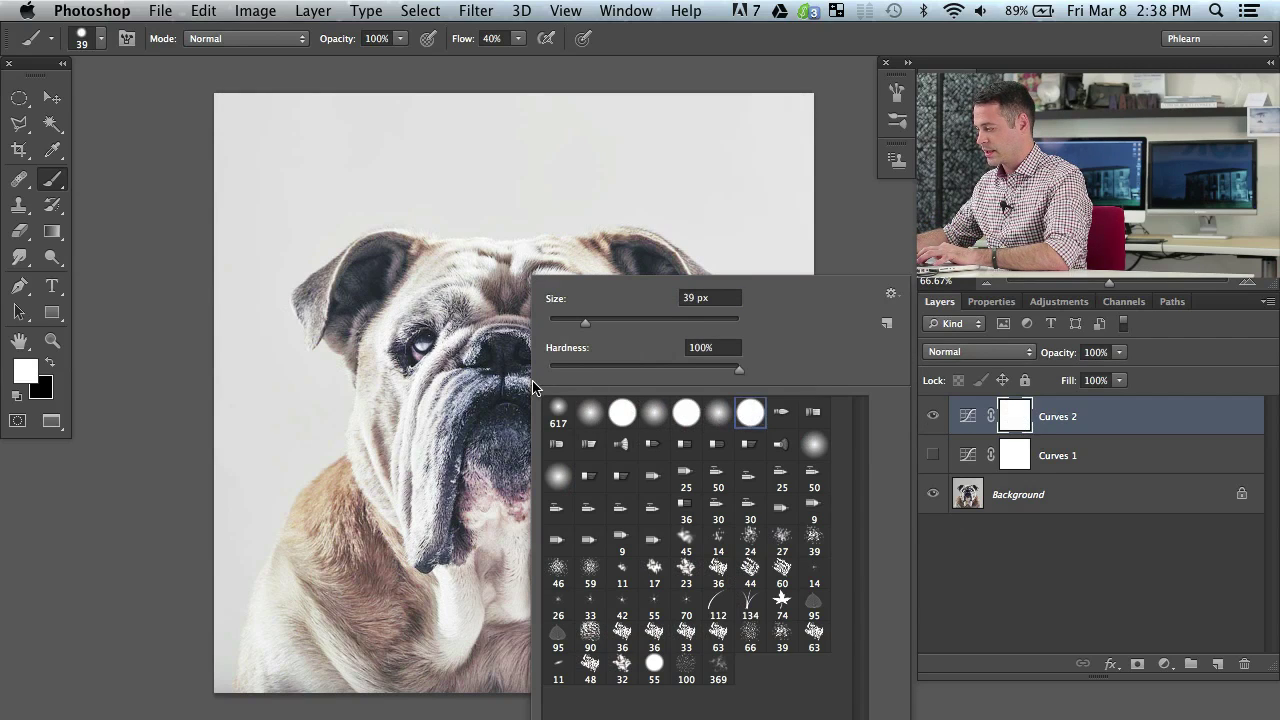
pyautogui.click(482, 384)
# Show the darkening Curves 1 layer in place of Curves 2 and invert its mask to black
pyautogui.click(932, 416)
pyautogui.click(932, 455)
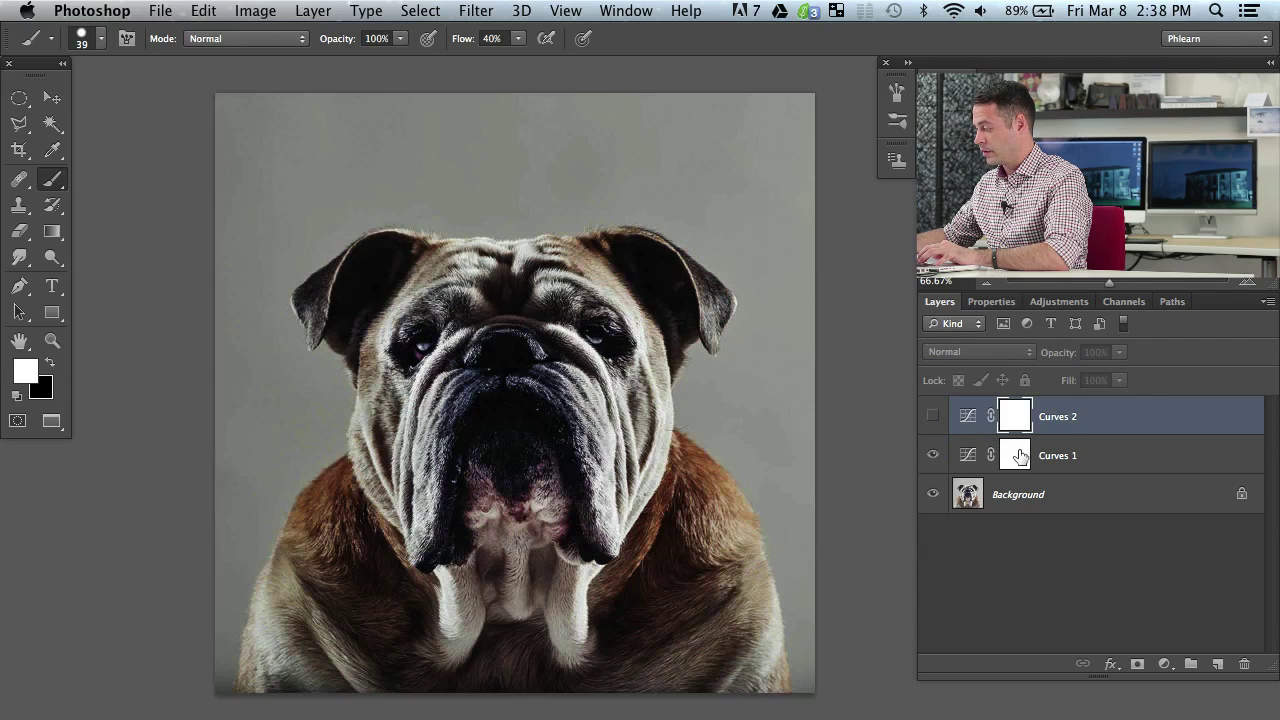
pyautogui.click(1015, 455)
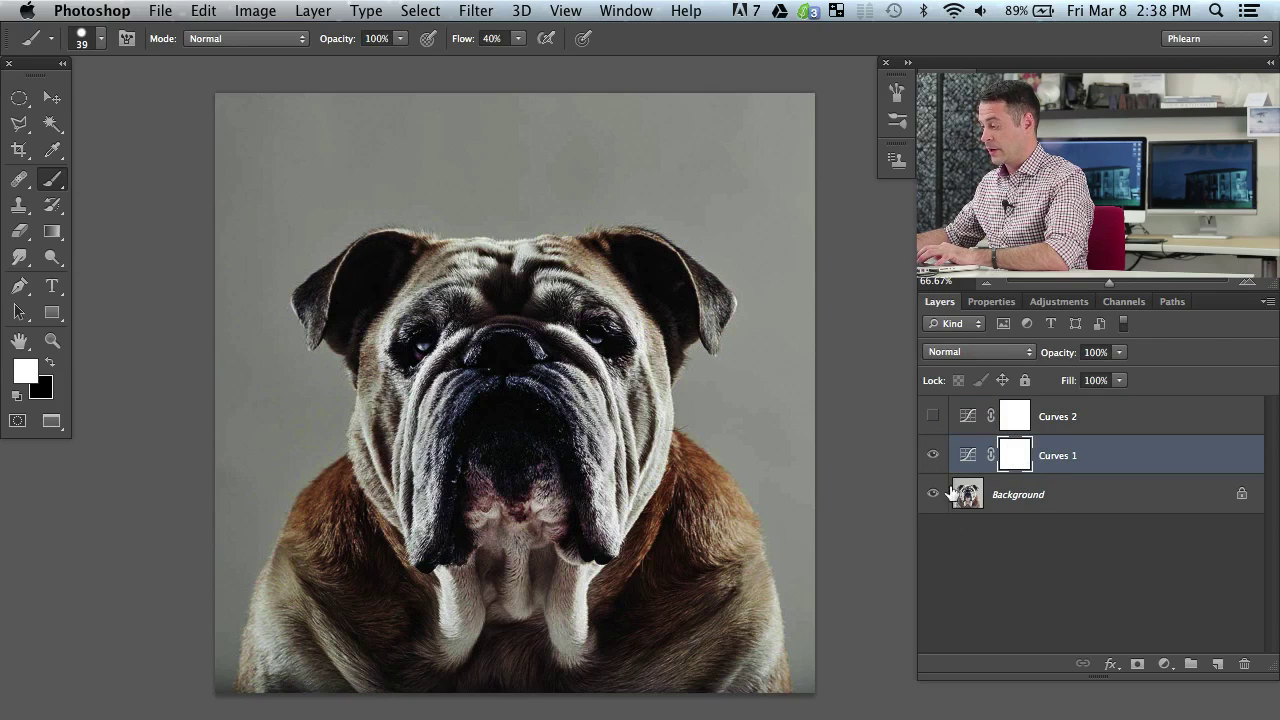
pyautogui.press('super+i')
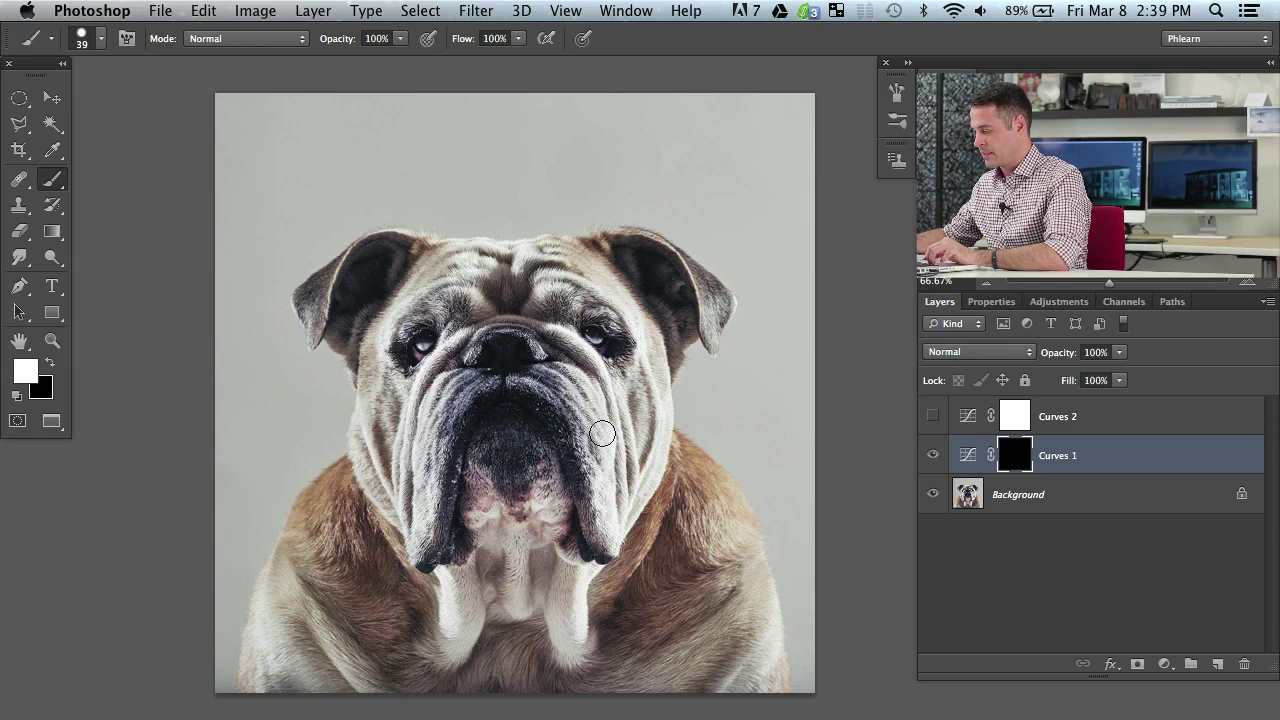
# Paint the Curves 1 mask with the 39 px brush at 100% flow to darken the dog's muzzle, neck and chest, correcting spill with black
pyautogui.moveTo(604, 442); pyautogui.dragTo(620, 446)
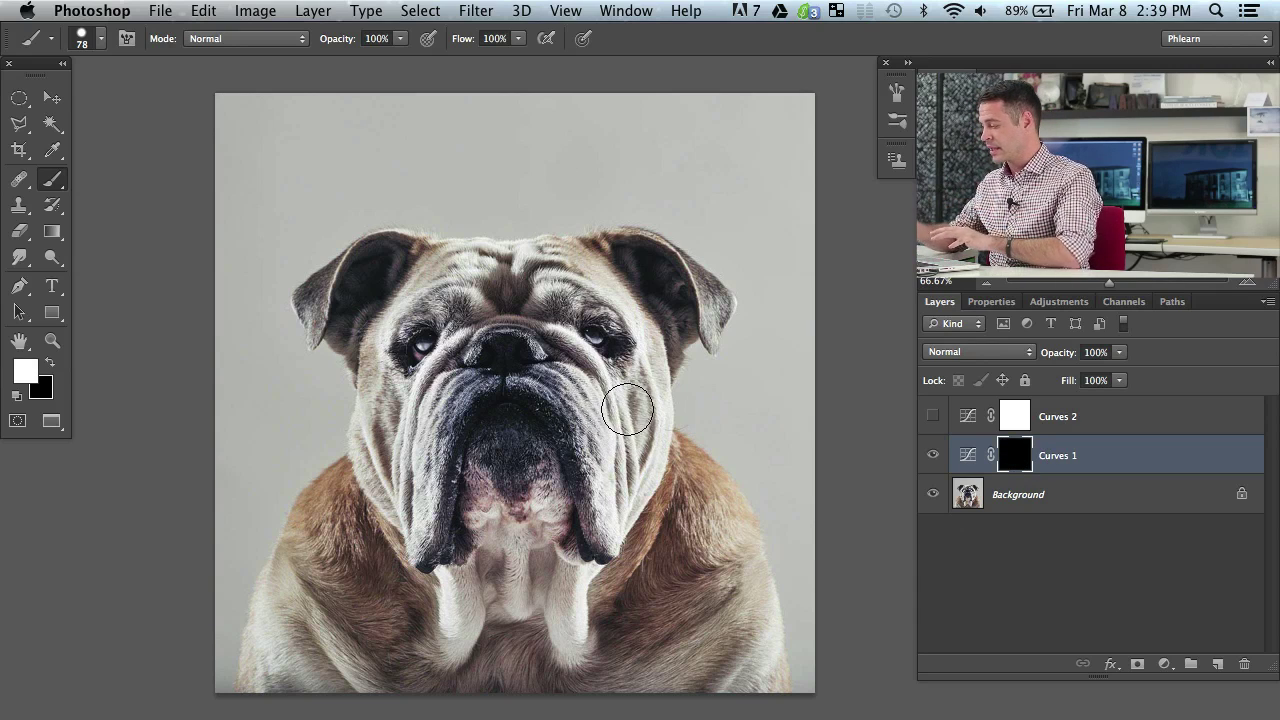
pyautogui.moveTo(645, 440); pyautogui.dragTo(612, 440)
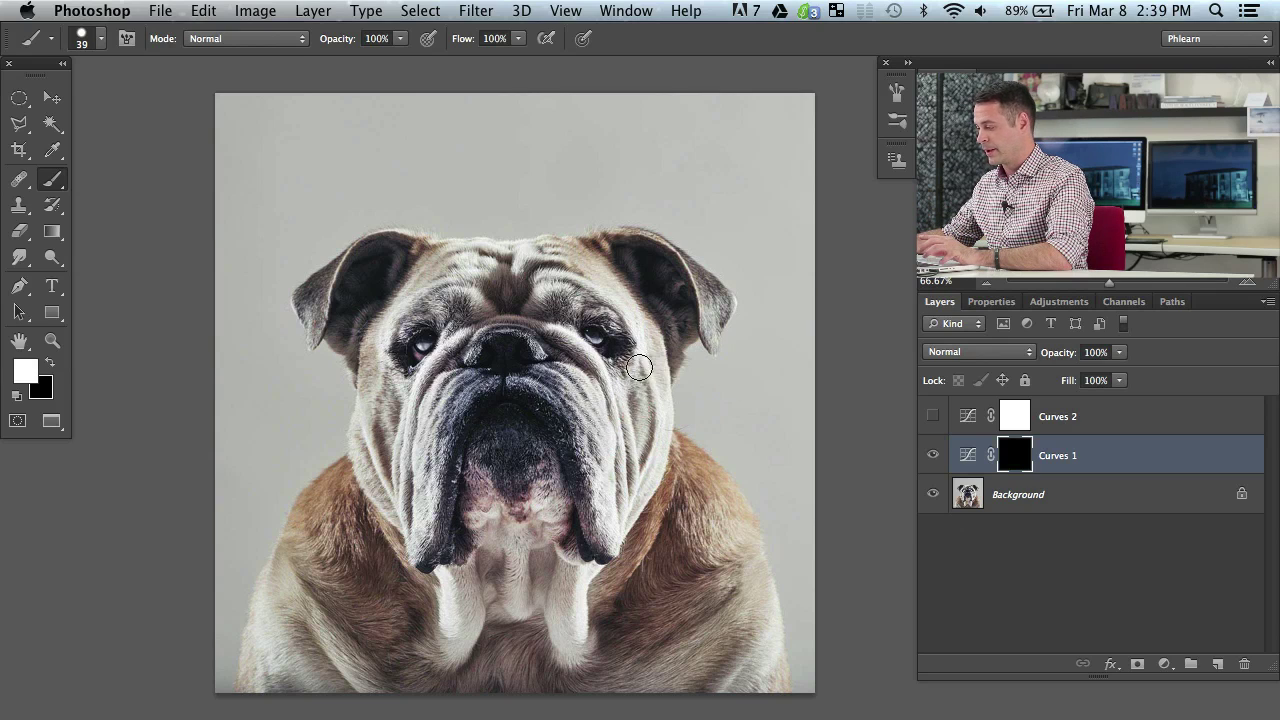
pyautogui.moveTo(639, 368)
pyautogui.mouseDown()
pyautogui.moveTo(640, 462)
pyautogui.moveTo(660, 425)
pyautogui.moveTo(622, 565)
pyautogui.moveTo(645, 530)
pyautogui.moveTo(608, 586)
pyautogui.moveTo(600, 609)
pyautogui.moveTo(626, 557)
pyautogui.moveTo(609, 614)
pyautogui.moveTo(657, 528)
pyautogui.moveTo(670, 438)
pyautogui.mouseUp()
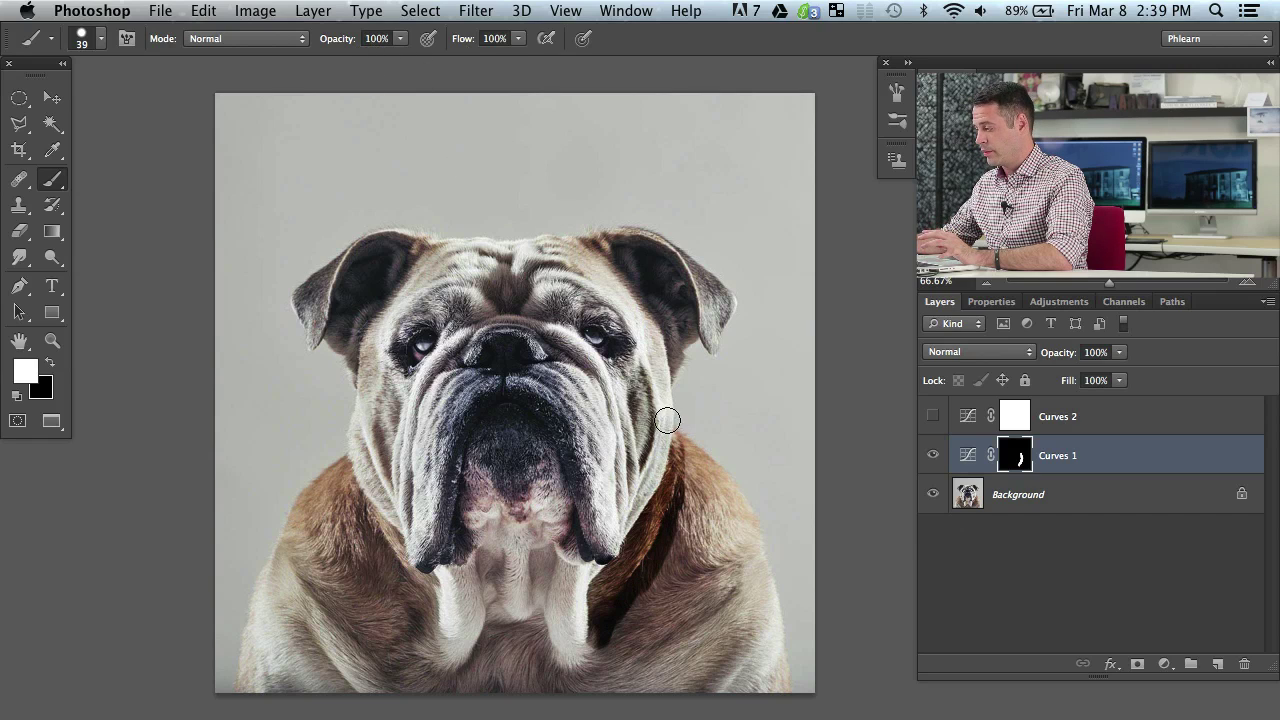
pyautogui.moveTo(670, 510)
pyautogui.mouseDown()
pyautogui.moveTo(676, 542)
pyautogui.moveTo(690, 470)
pyautogui.moveTo(702, 536)
pyautogui.moveTo(682, 623)
pyautogui.moveTo(678, 537)
pyautogui.moveTo(608, 685)
pyautogui.moveTo(603, 625)
pyautogui.moveTo(593, 685)
pyautogui.moveTo(576, 610)
pyautogui.moveTo(558, 682)
pyautogui.moveTo(544, 558)
pyautogui.moveTo(554, 561)
pyautogui.moveTo(534, 655)
pyautogui.moveTo(503, 565)
pyautogui.moveTo(492, 581)
pyautogui.moveTo(496, 695)
pyautogui.moveTo(511, 684)
pyautogui.moveTo(497, 629)
pyautogui.moveTo(489, 655)
pyautogui.moveTo(489, 642)
pyautogui.moveTo(434, 689)
pyautogui.moveTo(492, 550)
pyautogui.moveTo(449, 706)
pyautogui.moveTo(487, 558)
pyautogui.moveTo(500, 643)
pyautogui.moveTo(584, 655)
pyautogui.moveTo(619, 610)
pyautogui.moveTo(637, 686)
pyautogui.moveTo(723, 563)
pyautogui.moveTo(712, 523)
pyautogui.moveTo(733, 523)
pyautogui.moveTo(738, 575)
pyautogui.moveTo(728, 494)
pyautogui.moveTo(724, 533)
pyautogui.moveTo(696, 511)
pyautogui.moveTo(656, 533)
pyautogui.moveTo(623, 514)
pyautogui.moveTo(623, 495)
pyautogui.moveTo(650, 439)
pyautogui.moveTo(690, 503)
pyautogui.moveTo(672, 457)
pyautogui.moveTo(711, 444)
pyautogui.moveTo(670, 546)
pyautogui.moveTo(695, 464)
pyautogui.moveTo(728, 420)
pyautogui.moveTo(723, 599)
pyautogui.moveTo(745, 684)
pyautogui.moveTo(740, 640)
pyautogui.mouseUp()
pyautogui.press('x')
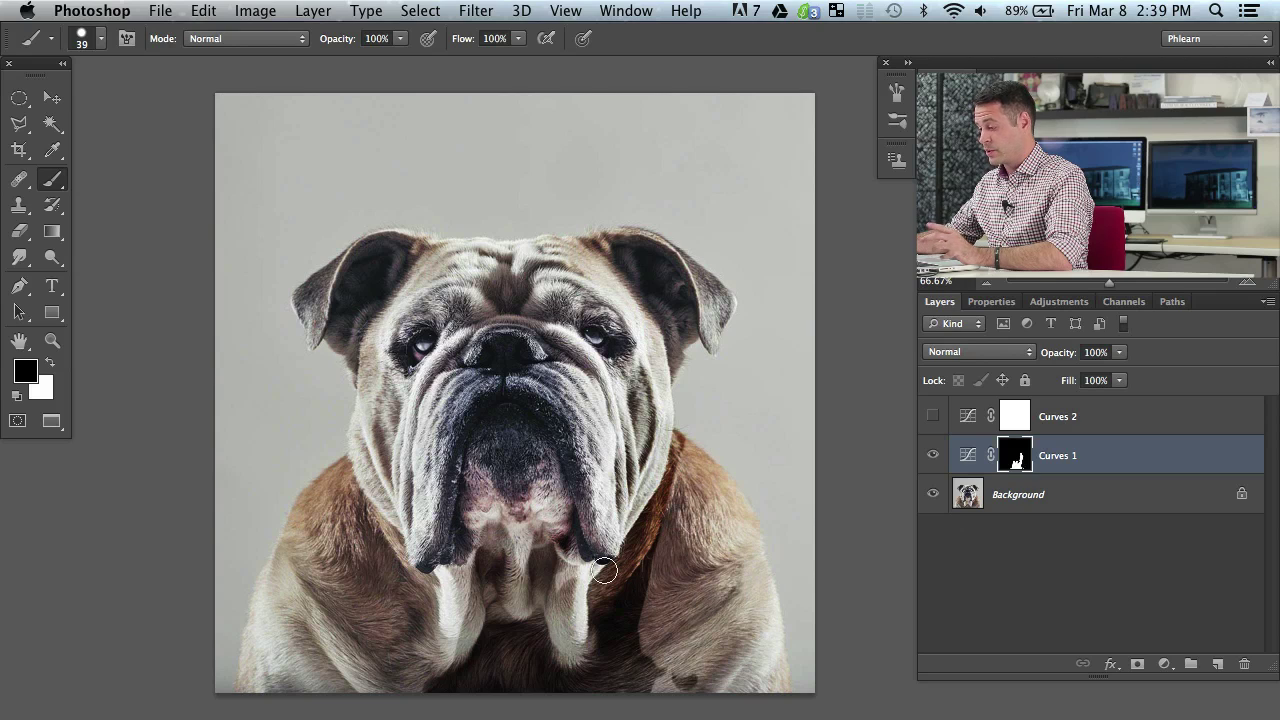
pyautogui.moveTo(634, 609)
pyautogui.mouseDown()
pyautogui.moveTo(670, 449)
pyautogui.moveTo(669, 583)
pyautogui.moveTo(575, 718)
pyautogui.moveTo(545, 591)
pyautogui.moveTo(505, 545)
pyautogui.moveTo(473, 609)
pyautogui.moveTo(529, 556)
pyautogui.moveTo(542, 587)
pyautogui.moveTo(580, 607)
pyautogui.moveTo(625, 571)
pyautogui.moveTo(660, 513)
pyautogui.moveTo(672, 638)
pyautogui.moveTo(690, 663)
pyautogui.moveTo(731, 542)
pyautogui.moveTo(719, 465)
pyautogui.moveTo(670, 489)
pyautogui.moveTo(578, 664)
pyautogui.moveTo(575, 445)
pyautogui.moveTo(521, 614)
pyautogui.moveTo(497, 625)
pyautogui.moveTo(484, 426)
pyautogui.moveTo(453, 544)
pyautogui.moveTo(470, 577)
pyautogui.moveTo(448, 415)
pyautogui.mouseUp()
pyautogui.press('x')
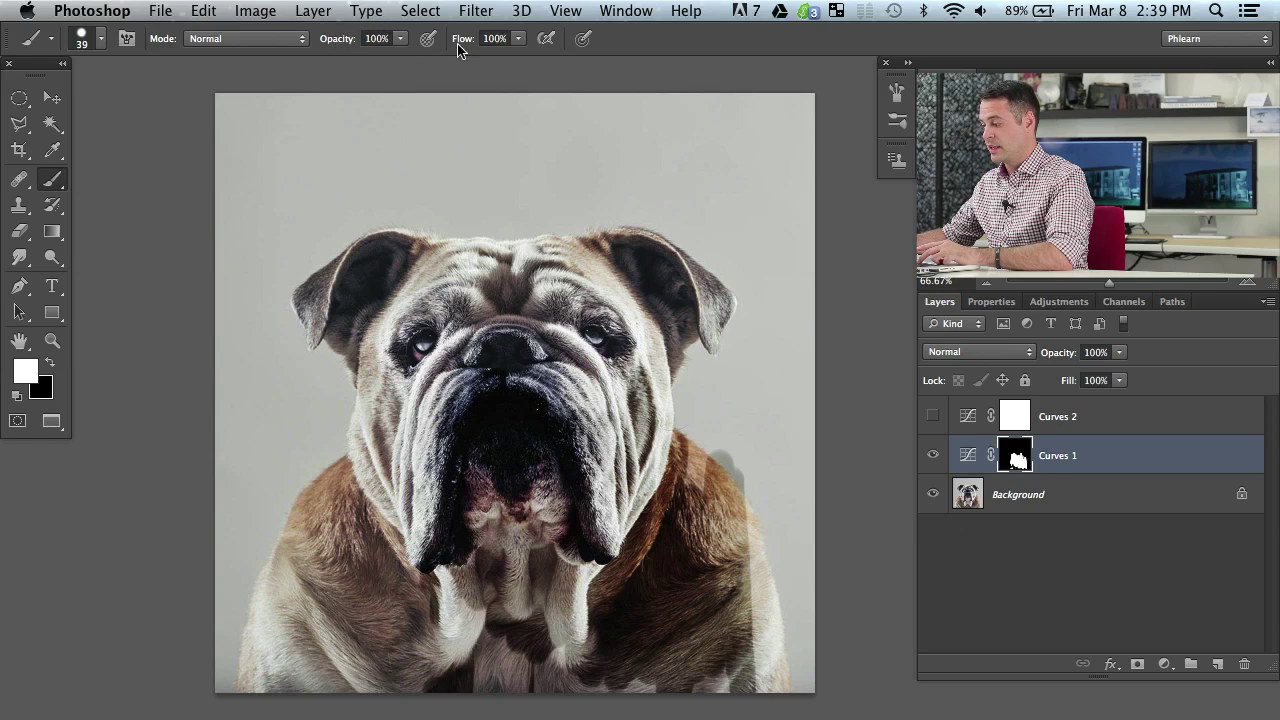
# Hide Curves 1 and add a new empty layer at the top of the layer stack
pyautogui.click(932, 458)
pyautogui.click(1217, 664)
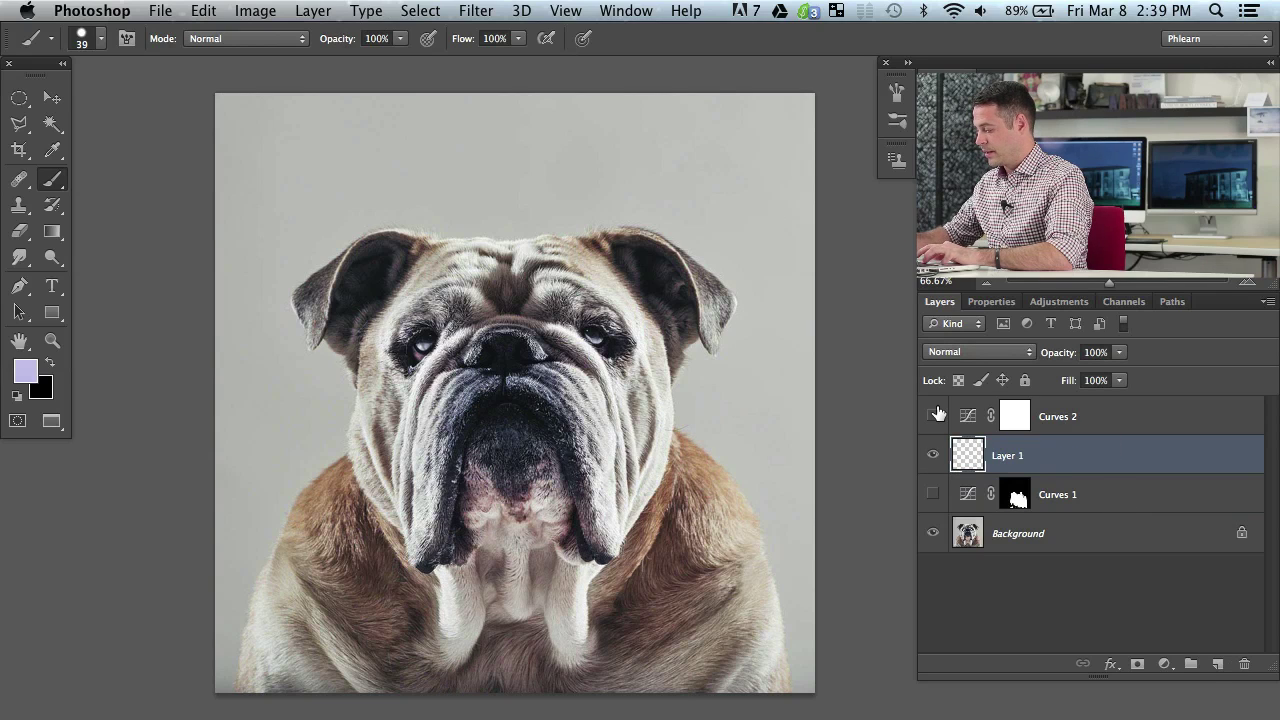
pyautogui.press('super+bracketright')
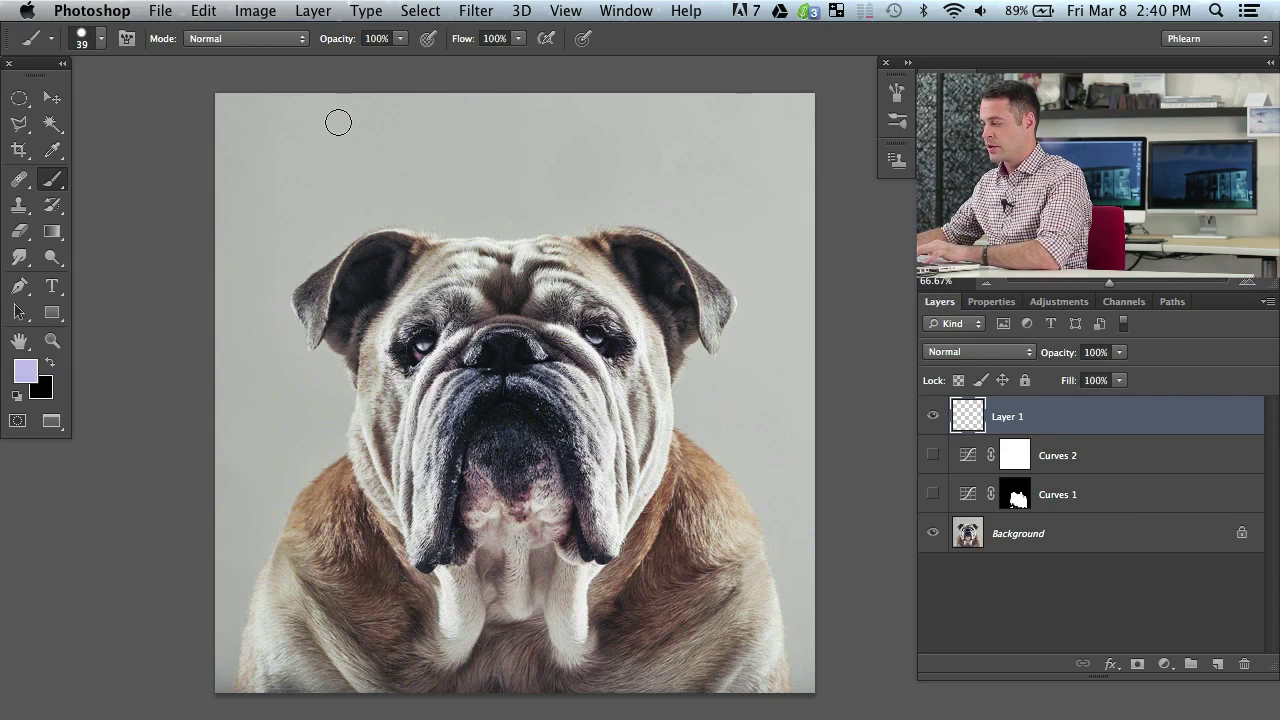
# Set the foreground colour to a saturated crimson pink
pyautogui.click(32, 374)
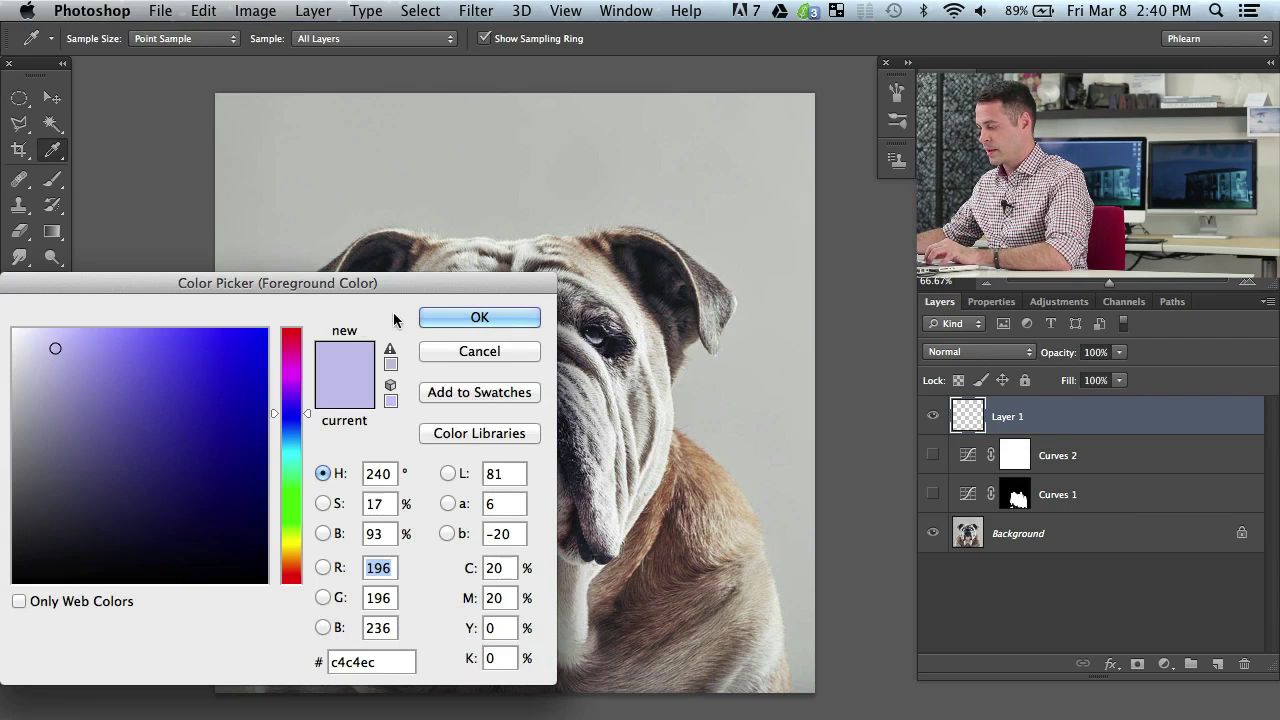
pyautogui.click(262, 341)
pyautogui.click(292, 342)
pyautogui.click(478, 316)
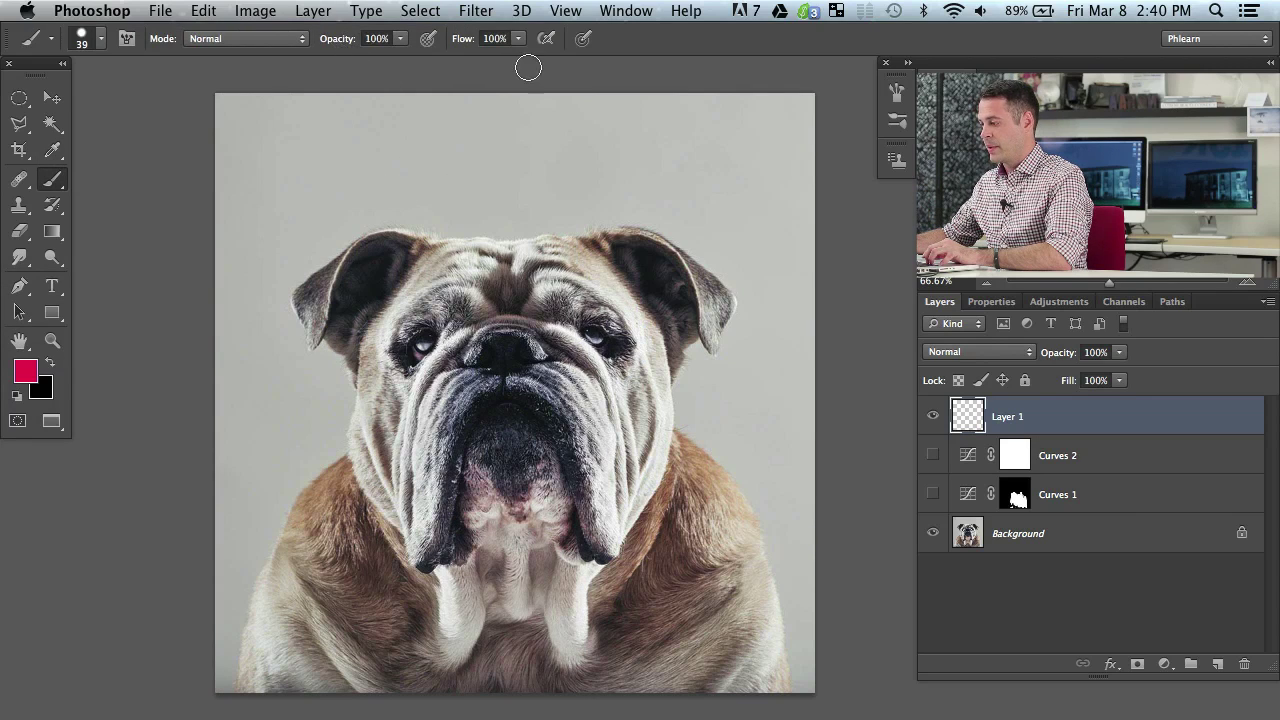
# Try overlapping crimson strokes at 100% opacity across the dog's face on Layer 1 and clear them
pyautogui.moveTo(352, 228)
pyautogui.mouseDown()
pyautogui.moveTo(272, 343)
pyautogui.moveTo(335, 380)
pyautogui.mouseUp()
pyautogui.moveTo(600, 315)
pyautogui.mouseDown()
pyautogui.moveTo(380, 440)
pyautogui.moveTo(415, 565)
pyautogui.moveTo(690, 490)
pyautogui.moveTo(648, 418)
pyautogui.mouseUp()
pyautogui.moveTo(651, 335)
pyautogui.mouseDown()
pyautogui.moveTo(616, 286)
pyautogui.moveTo(573, 359)
pyautogui.moveTo(439, 471)
pyautogui.moveTo(381, 393)
pyautogui.mouseUp()
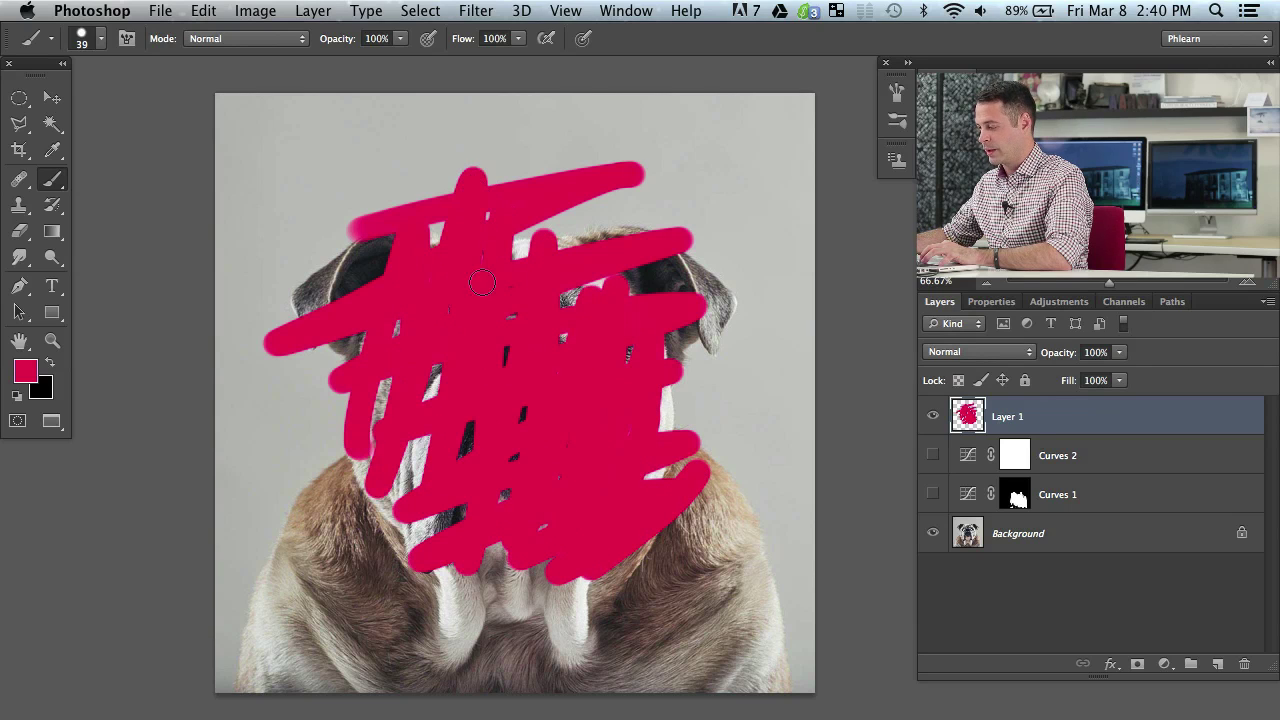
pyautogui.press('BackSpace')
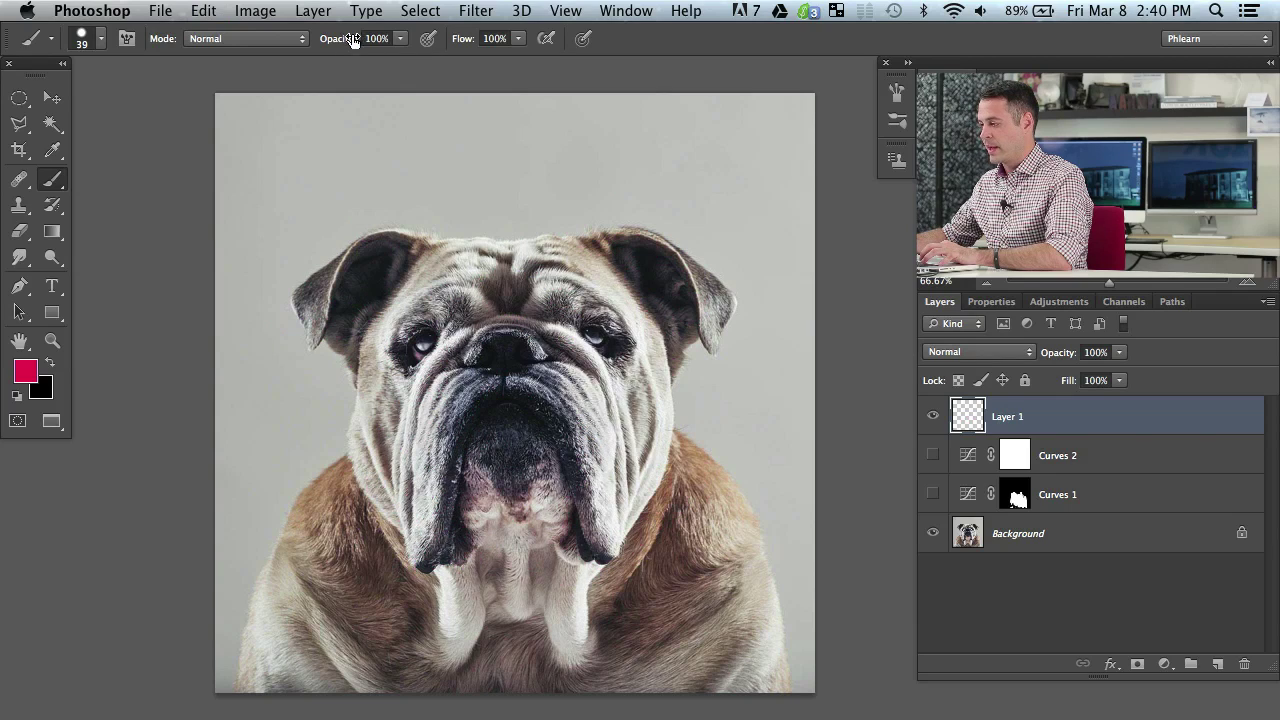
# Paint several overlapping crimson strokes over the dog on Layer 1 with brush opacity at 48% and flow at 100%
pyautogui.moveTo(350, 45); pyautogui.dragTo(297, 53)
pyautogui.click(341, 303)
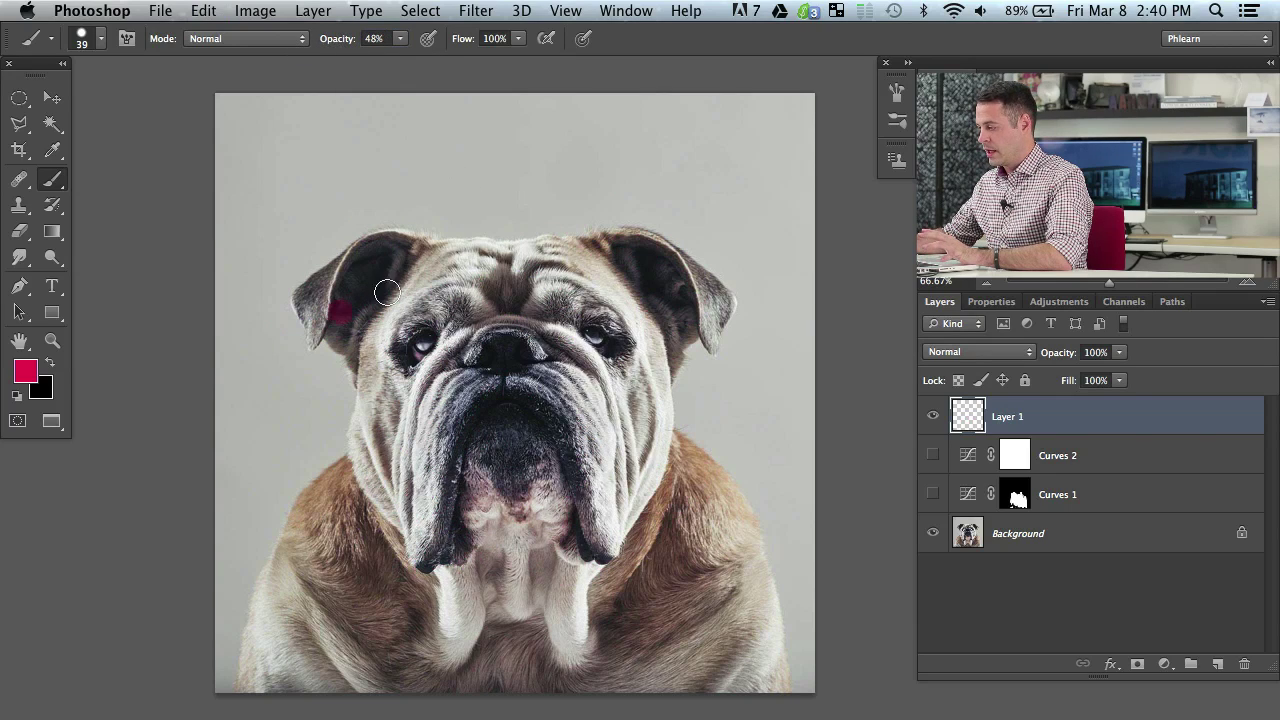
pyautogui.moveTo(387, 292)
pyautogui.mouseDown()
pyautogui.moveTo(620, 206)
pyautogui.moveTo(347, 334)
pyautogui.moveTo(418, 343)
pyautogui.moveTo(549, 303)
pyautogui.moveTo(678, 304)
pyautogui.moveTo(391, 415)
pyautogui.moveTo(452, 421)
pyautogui.moveTo(693, 379)
pyautogui.moveTo(607, 392)
pyautogui.moveTo(604, 414)
pyautogui.moveTo(411, 513)
pyautogui.moveTo(486, 516)
pyautogui.moveTo(658, 403)
pyautogui.moveTo(662, 474)
pyautogui.moveTo(700, 332)
pyautogui.moveTo(683, 302)
pyautogui.moveTo(686, 221)
pyautogui.moveTo(608, 451)
pyautogui.mouseUp()
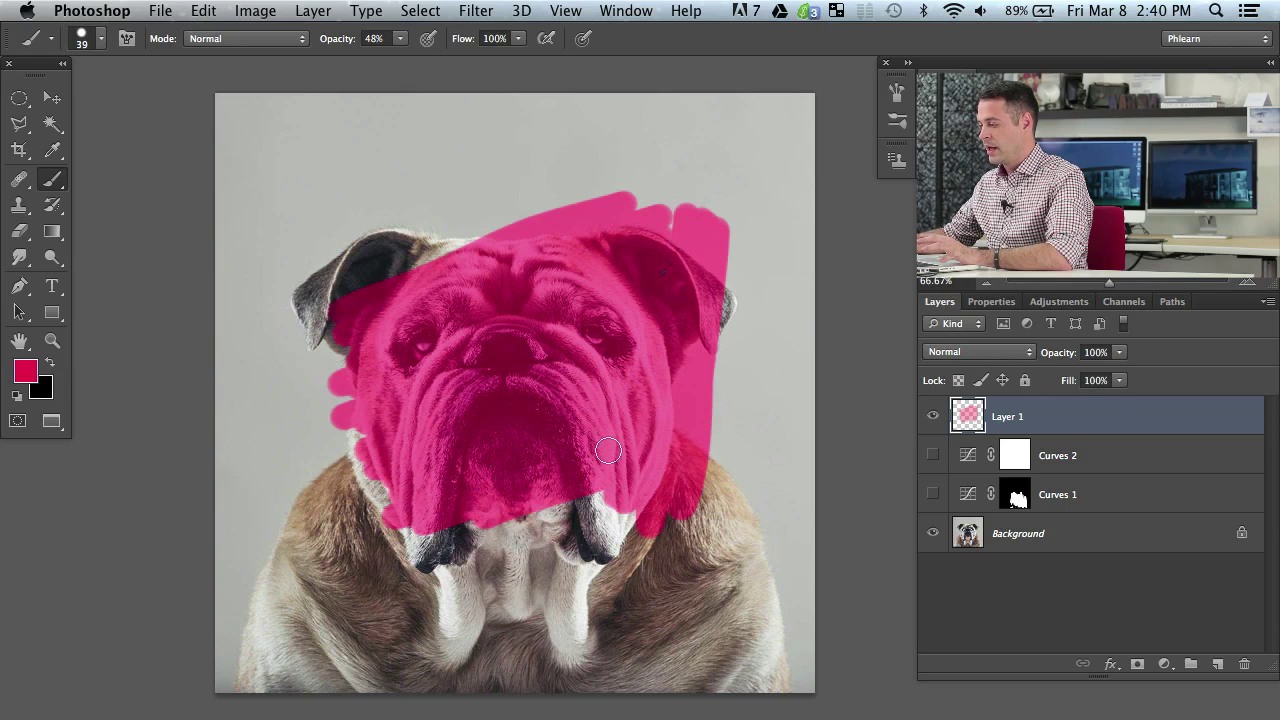
pyautogui.moveTo(403, 180)
pyautogui.mouseDown()
pyautogui.moveTo(378, 590)
pyautogui.moveTo(506, 149)
pyautogui.moveTo(451, 609)
pyautogui.moveTo(545, 115)
pyautogui.moveTo(623, 137)
pyautogui.moveTo(630, 605)
pyautogui.moveTo(394, 157)
pyautogui.moveTo(790, 430)
pyautogui.mouseUp()
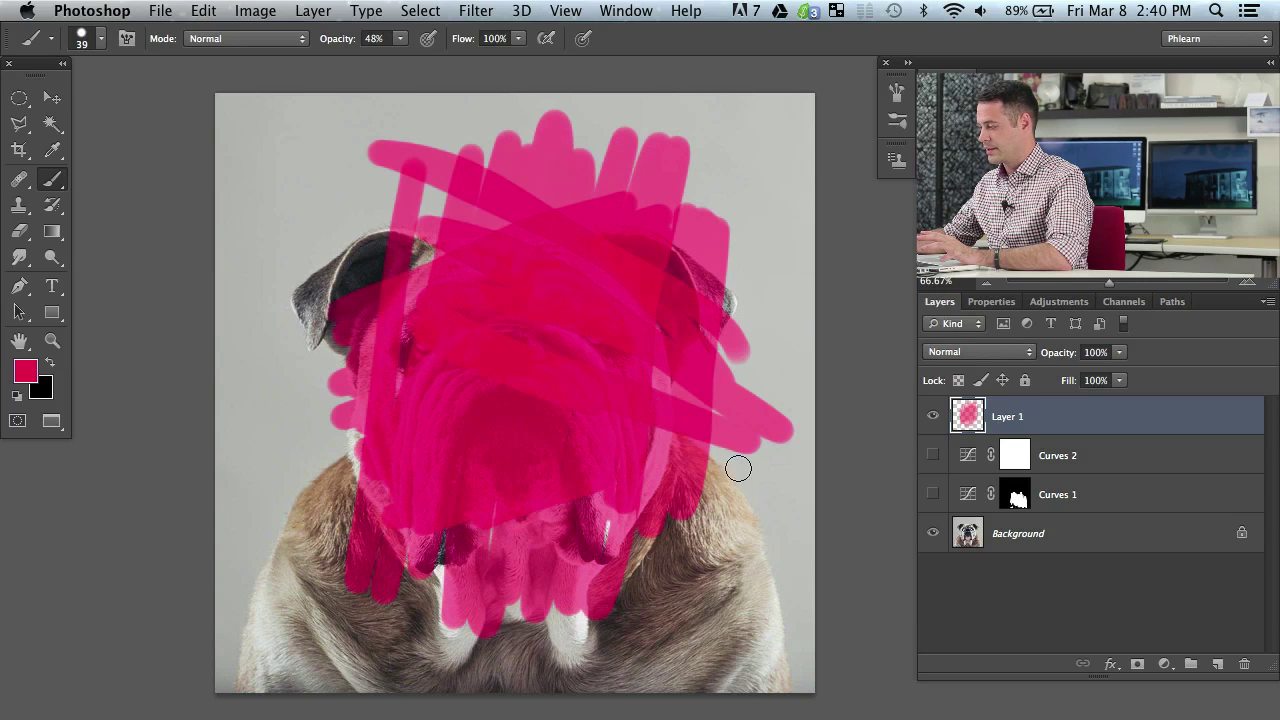
pyautogui.moveTo(738, 468)
pyautogui.mouseDown()
pyautogui.moveTo(374, 388)
pyautogui.moveTo(471, 508)
pyautogui.mouseUp()
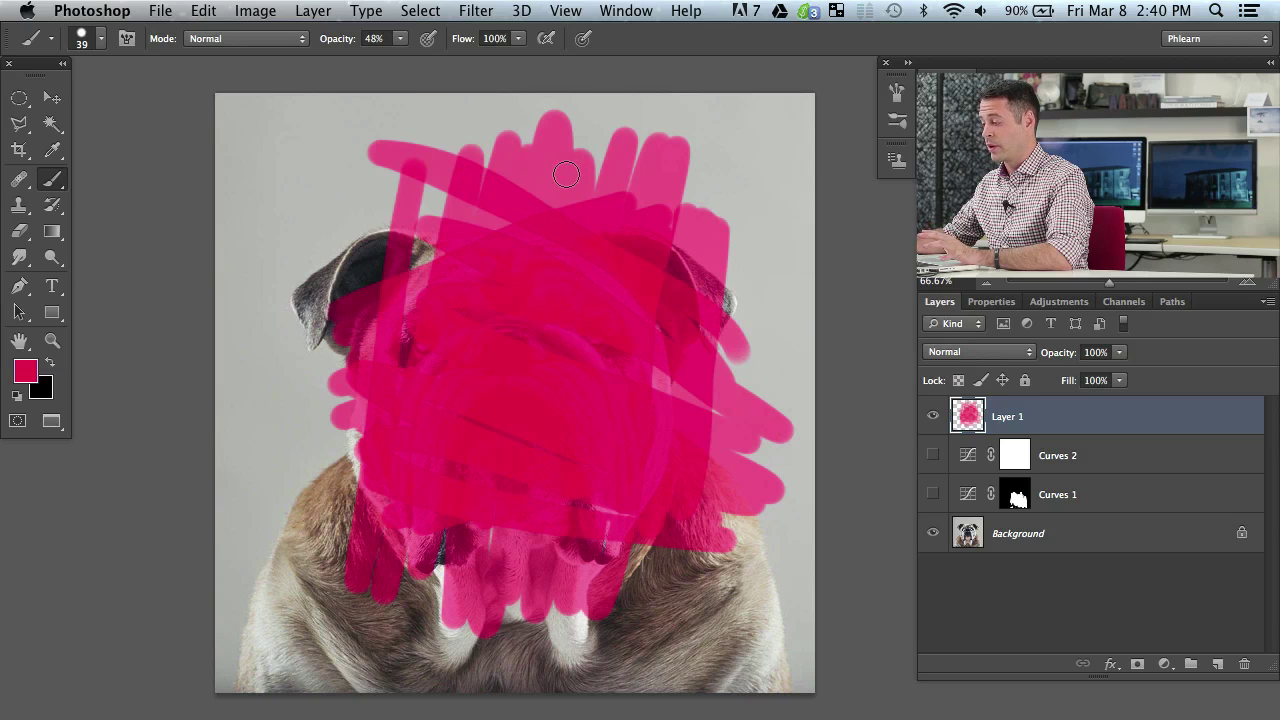
pyautogui.moveTo(751, 234)
pyautogui.mouseDown()
pyautogui.moveTo(766, 486)
pyautogui.moveTo(750, 421)
pyautogui.moveTo(731, 522)
pyautogui.moveTo(714, 483)
pyautogui.moveTo(701, 502)
pyautogui.moveTo(702, 327)
pyautogui.moveTo(492, 77)
pyautogui.moveTo(342, 71)
pyautogui.moveTo(394, 177)
pyautogui.moveTo(400, 39)
pyautogui.moveTo(590, 199)
pyautogui.moveTo(521, 309)
pyautogui.mouseUp()
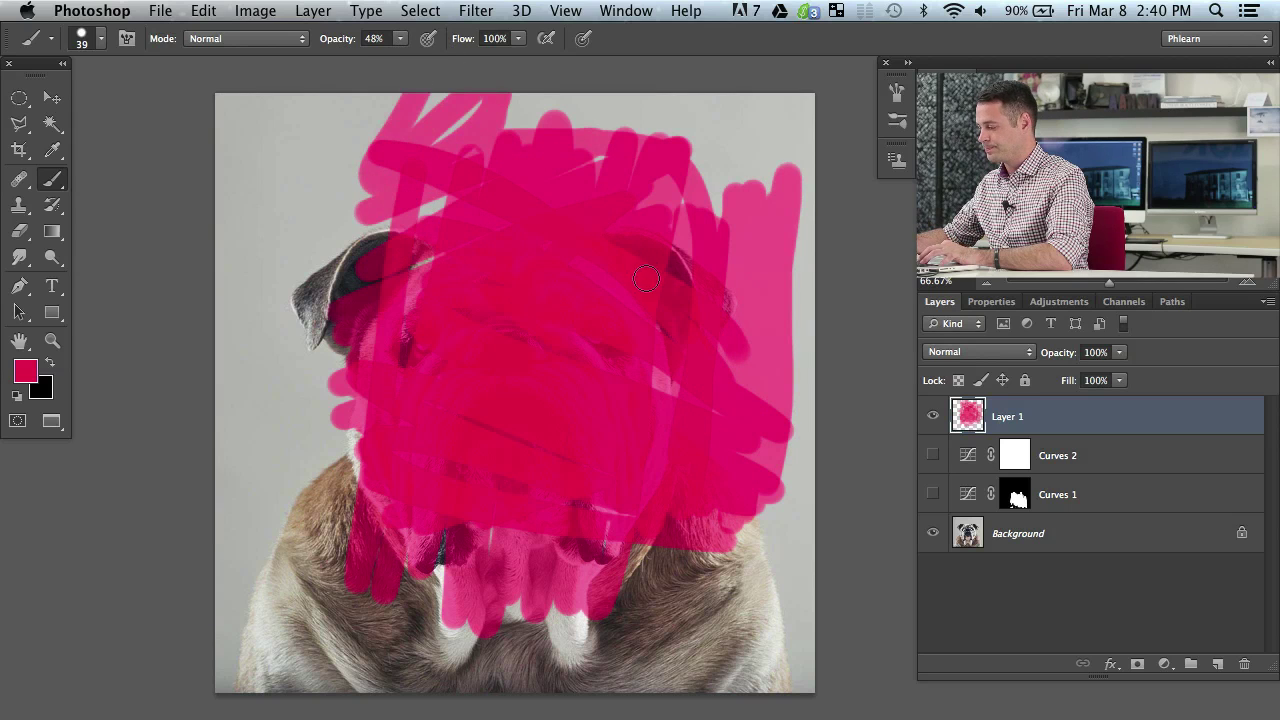
# Clear all the painted strokes from Layer 1 and remove the selection
pyautogui.press('super+a')
pyautogui.press('Delete')
pyautogui.press('super+d')
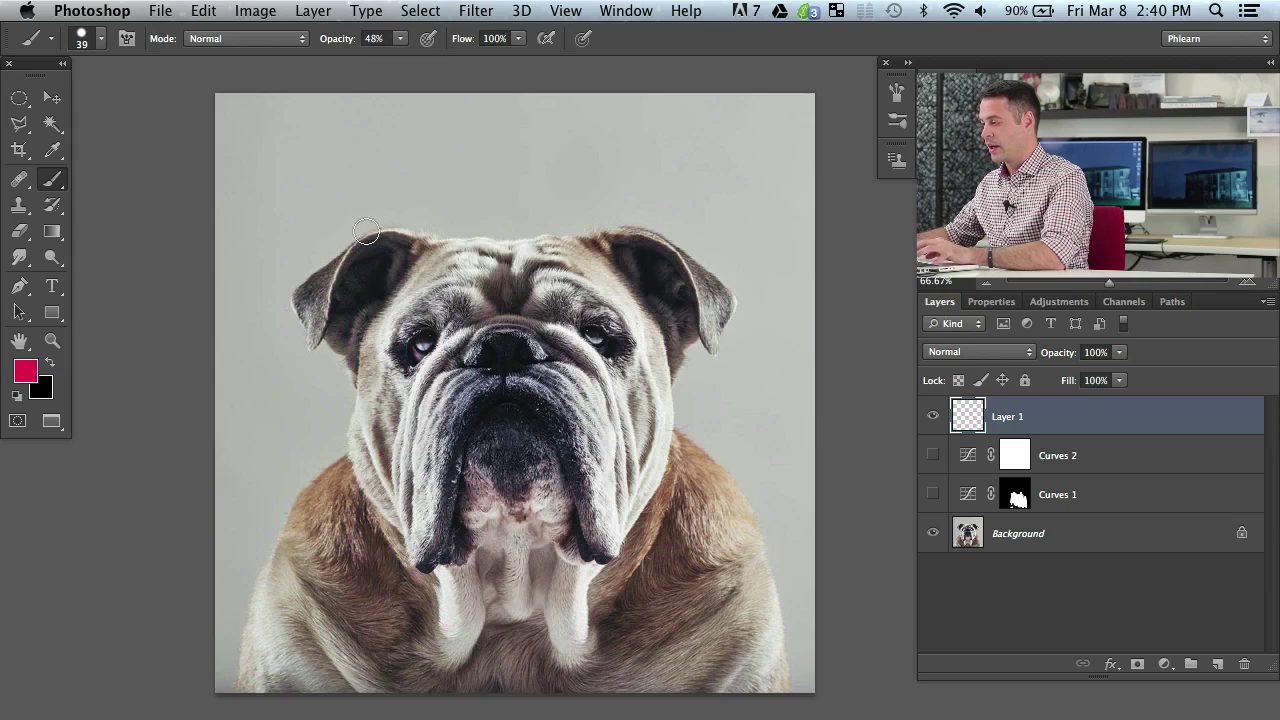
# Set the brush to 100% opacity and 10% flow
pyautogui.moveTo(333, 45)
pyautogui.mouseDown()
pyautogui.moveTo(433, 45)
pyautogui.moveTo(404, 50)
pyautogui.mouseUp()
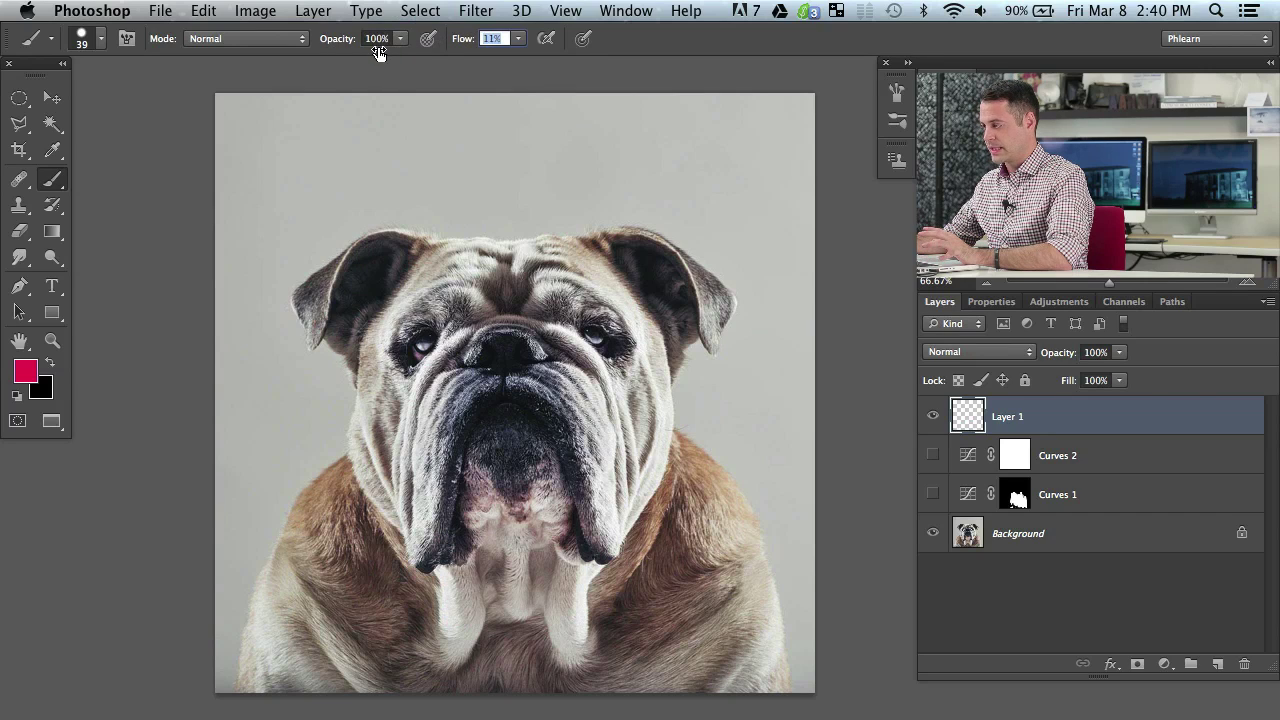
pyautogui.moveTo(378, 53); pyautogui.dragTo(376, 38)
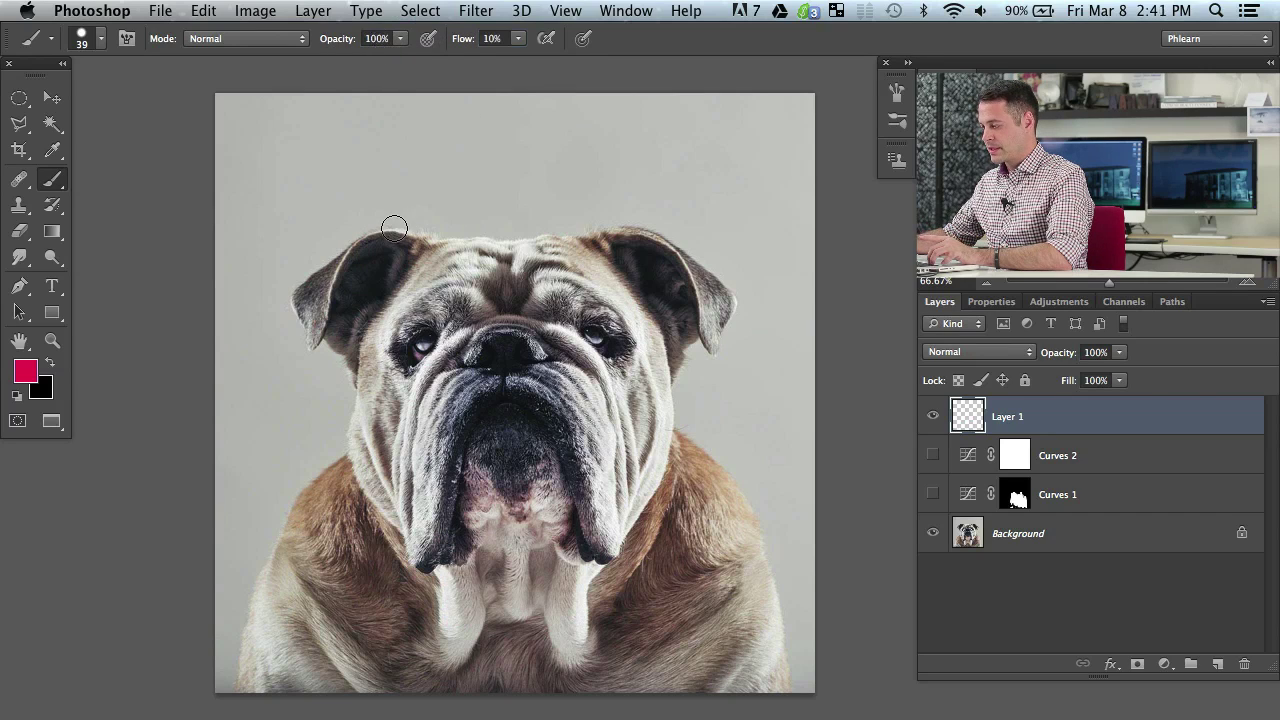
# Try crimson strokes above the dog's head with a 75 px brush at 10% flow and undo them
pyautogui.moveTo(394, 228); pyautogui.dragTo(412, 228)
pyautogui.moveTo(320, 245); pyautogui.dragTo(708, 153)
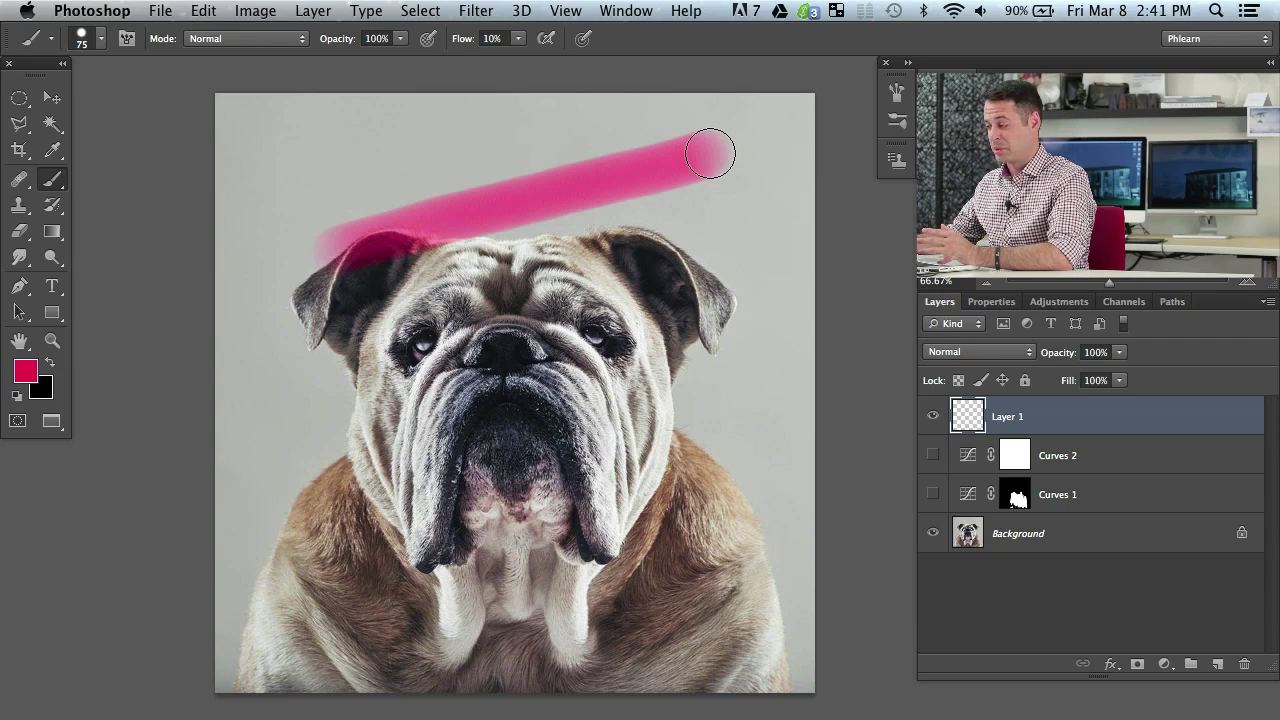
pyautogui.moveTo(712, 153)
pyautogui.mouseDown()
pyautogui.moveTo(722, 171)
pyautogui.moveTo(704, 192)
pyautogui.moveTo(648, 204)
pyautogui.mouseUp()
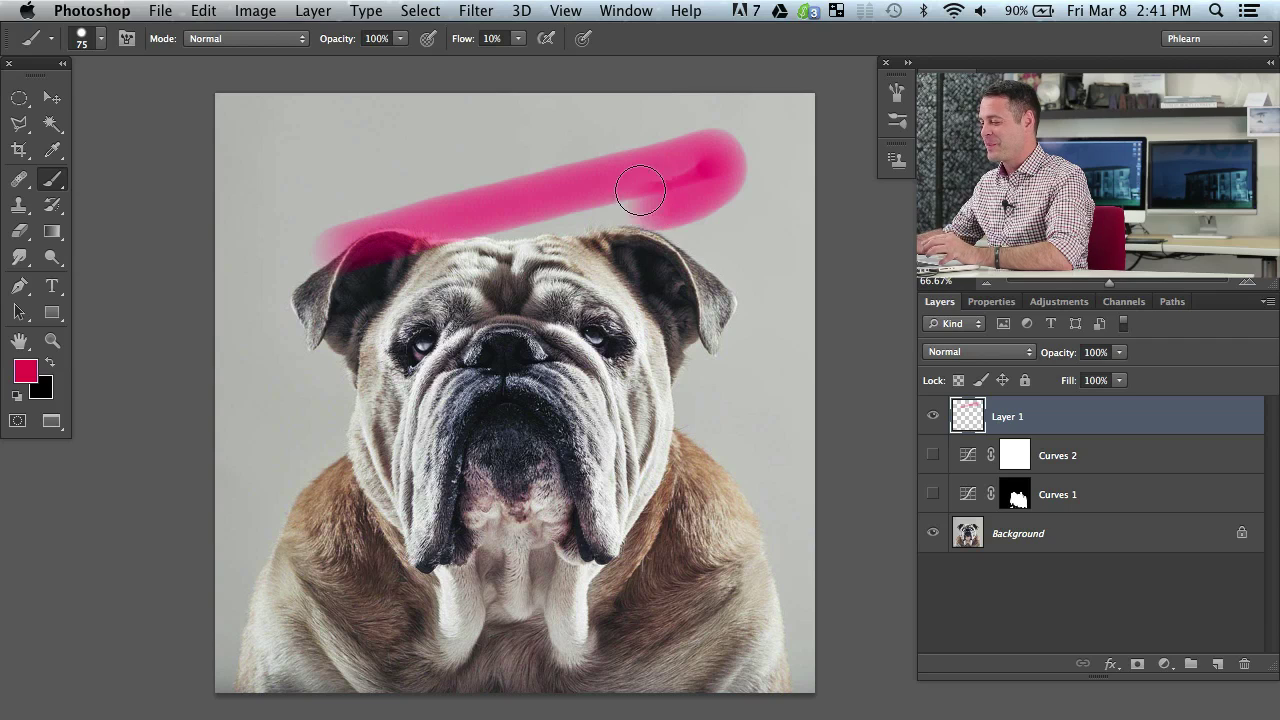
pyautogui.press('super+z')
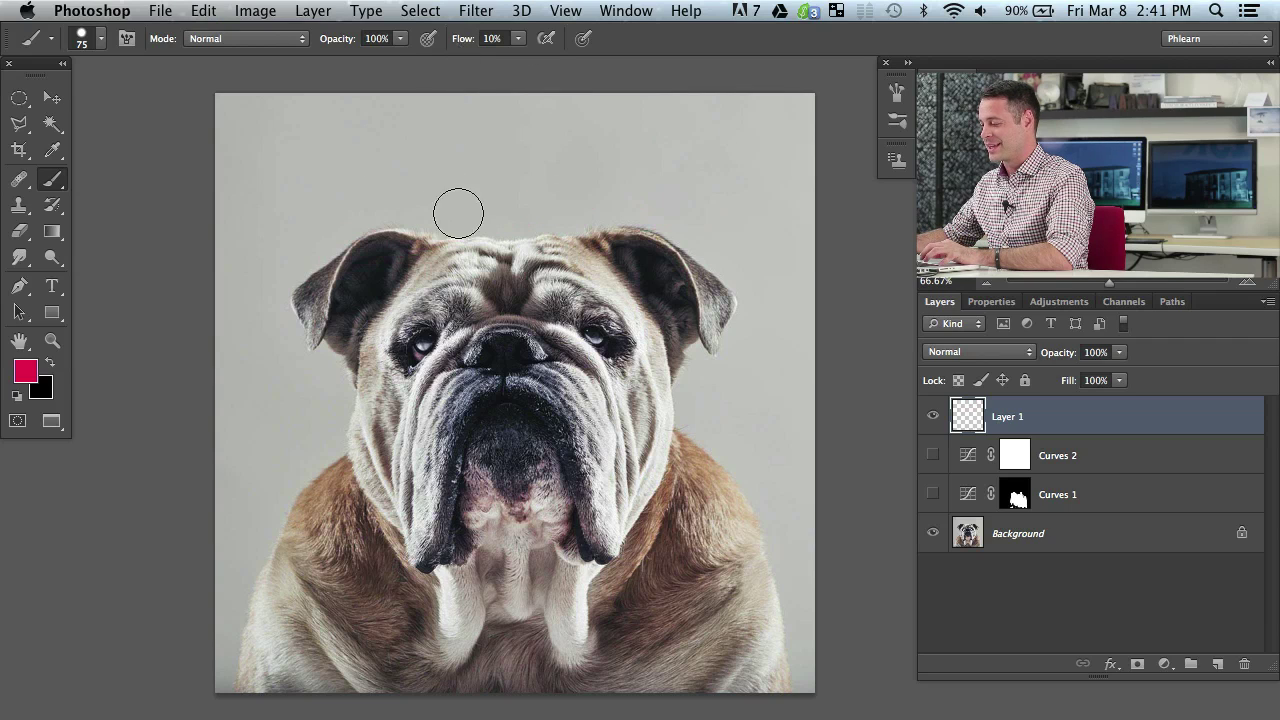
# Try a long overlapping crimson zigzag across the dog's face at 10% flow and clear Layer 1
pyautogui.moveTo(300, 268)
pyautogui.mouseDown()
pyautogui.moveTo(412, 224)
pyautogui.moveTo(715, 161)
pyautogui.moveTo(681, 192)
pyautogui.moveTo(329, 361)
pyautogui.moveTo(728, 303)
pyautogui.moveTo(656, 357)
pyautogui.moveTo(347, 518)
pyautogui.moveTo(340, 535)
pyautogui.moveTo(650, 470)
pyautogui.mouseUp()
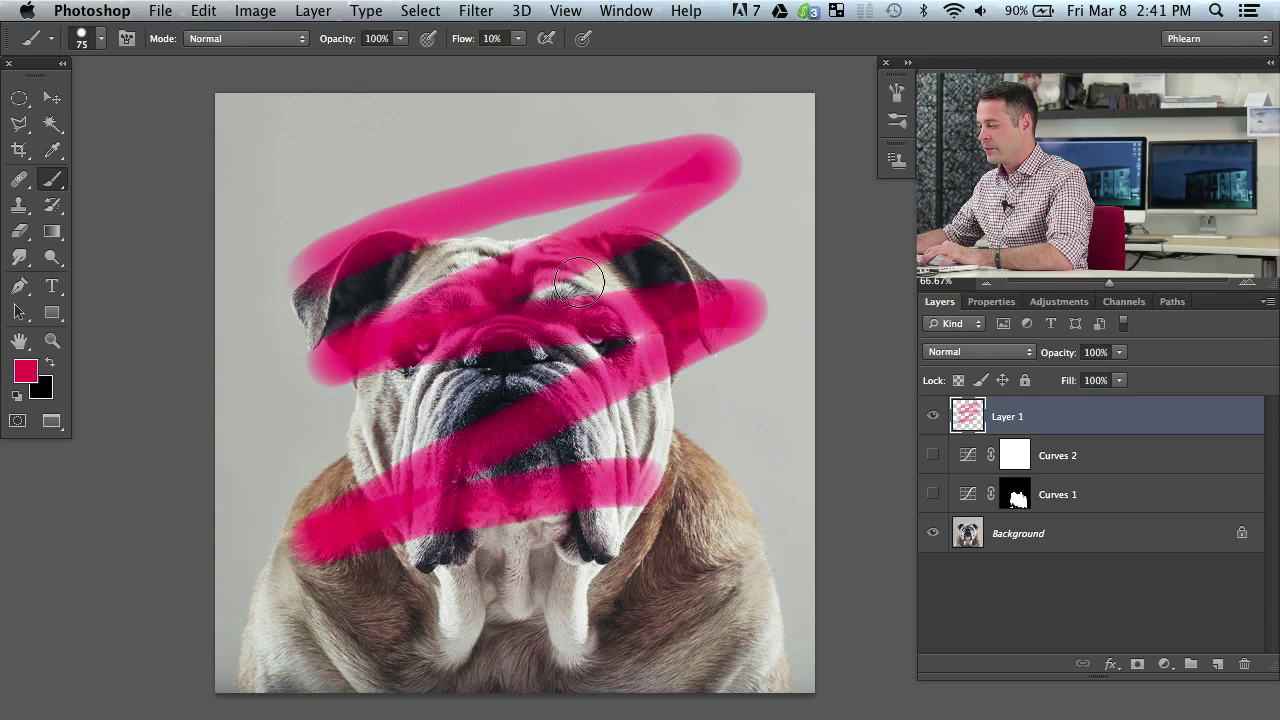
pyautogui.hotkey('ctrl', 'z')
pyautogui.moveTo(353, 209)
pyautogui.mouseDown()
pyautogui.moveTo(686, 163)
pyautogui.moveTo(350, 357)
pyautogui.moveTo(652, 316)
pyautogui.moveTo(578, 90)
pyautogui.moveTo(462, 528)
pyautogui.moveTo(463, 103)
pyautogui.moveTo(430, 440)
pyautogui.moveTo(520, 120)
pyautogui.moveTo(610, 110)
pyautogui.moveTo(557, 393)
pyautogui.moveTo(615, 395)
pyautogui.moveTo(660, 340)
pyautogui.moveTo(716, 411)
pyautogui.moveTo(760, 300)
pyautogui.moveTo(620, 420)
pyautogui.moveTo(520, 560)
pyautogui.moveTo(373, 397)
pyautogui.moveTo(351, 137)
pyautogui.moveTo(271, 423)
pyautogui.moveTo(280, 143)
pyautogui.moveTo(251, 357)
pyautogui.moveTo(320, 575)
pyautogui.moveTo(410, 470)
pyautogui.moveTo(450, 490)
pyautogui.moveTo(445, 655)
pyautogui.moveTo(670, 580)
pyautogui.moveTo(760, 430)
pyautogui.moveTo(800, 300)
pyautogui.moveTo(556, 383)
pyautogui.moveTo(590, 610)
pyautogui.moveTo(470, 590)
pyautogui.moveTo(340, 430)
pyautogui.moveTo(463, 277)
pyautogui.mouseUp()
pyautogui.press('Delete')
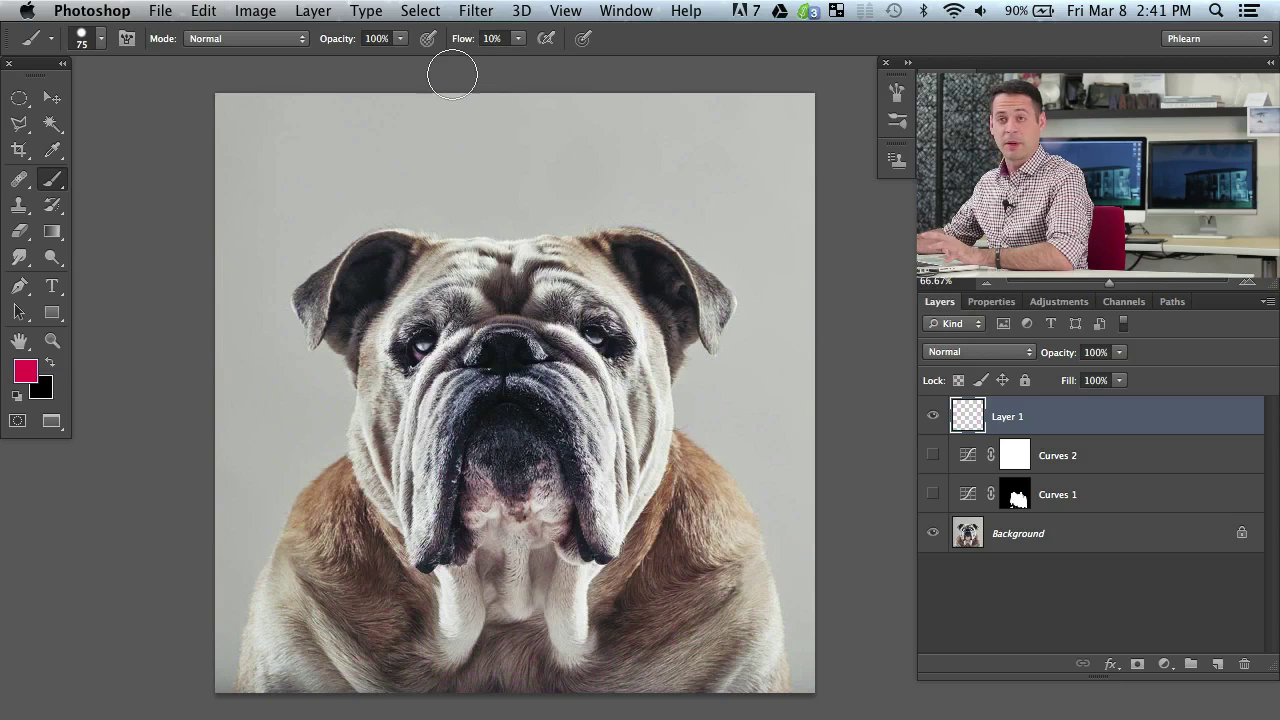
pyautogui.moveTo(457, 243)
pyautogui.mouseDown()
pyautogui.moveTo(392, 328)
pyautogui.moveTo(654, 237)
pyautogui.moveTo(449, 418)
pyautogui.moveTo(600, 330)
pyautogui.mouseUp()
pyautogui.press('Delete')
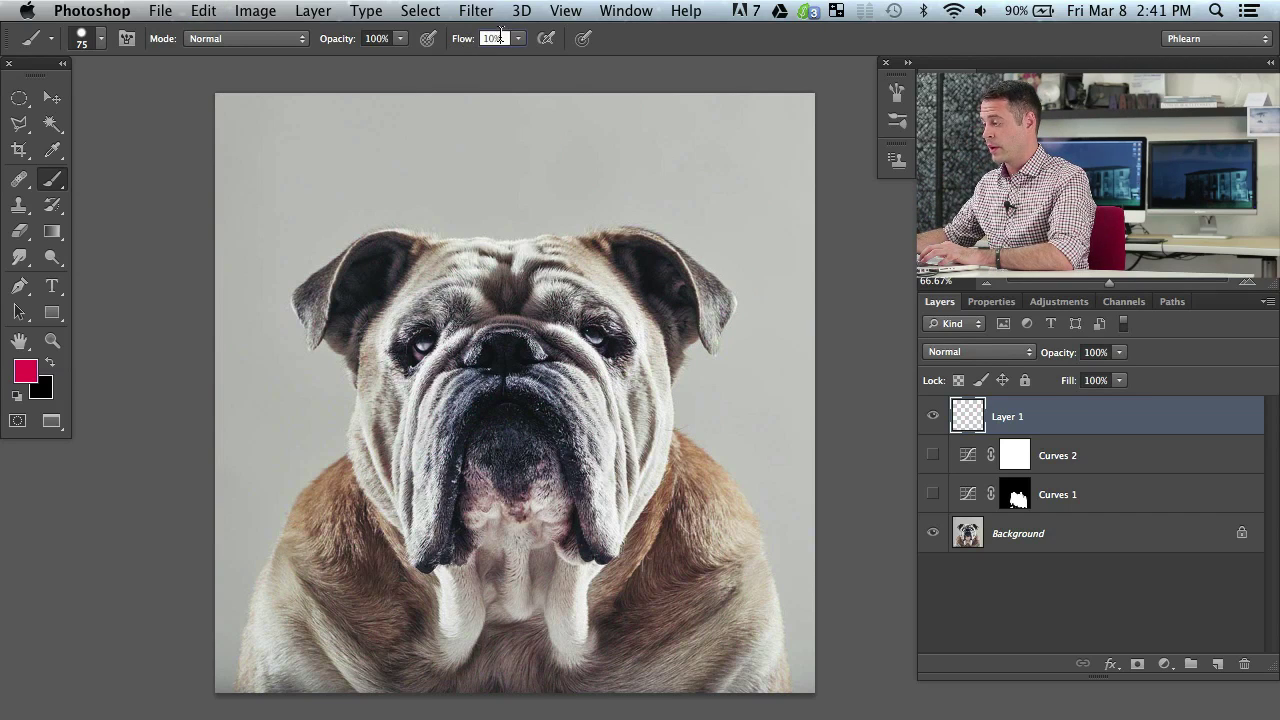
# Try building up overlapping crimson strokes across the dog's forehead at 3% flow and remove them
pyautogui.write('3')
pyautogui.moveTo(380, 206)
pyautogui.mouseDown()
pyautogui.moveTo(506, 203)
pyautogui.moveTo(340, 300)
pyautogui.moveTo(625, 232)
pyautogui.moveTo(340, 320)
pyautogui.moveTo(680, 205)
pyautogui.moveTo(370, 330)
pyautogui.moveTo(626, 237)
pyautogui.moveTo(572, 268)
pyautogui.moveTo(576, 240)
pyautogui.mouseUp()
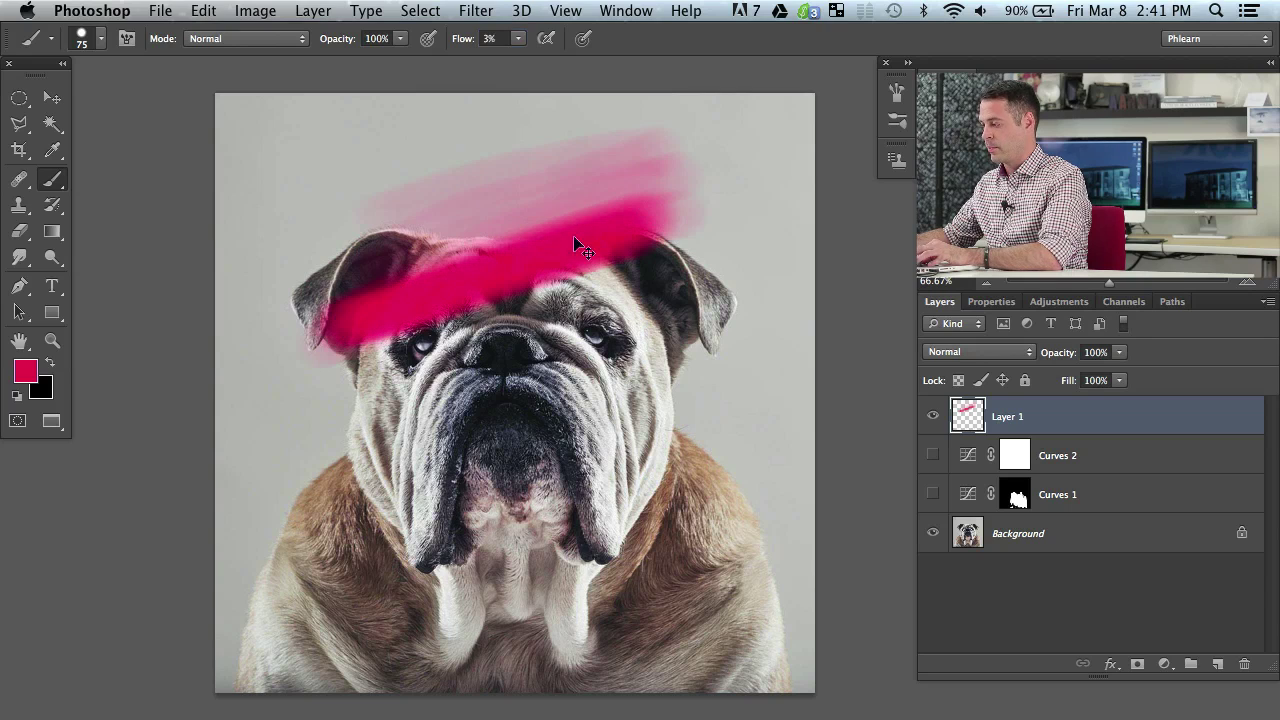
pyautogui.press('super+z')
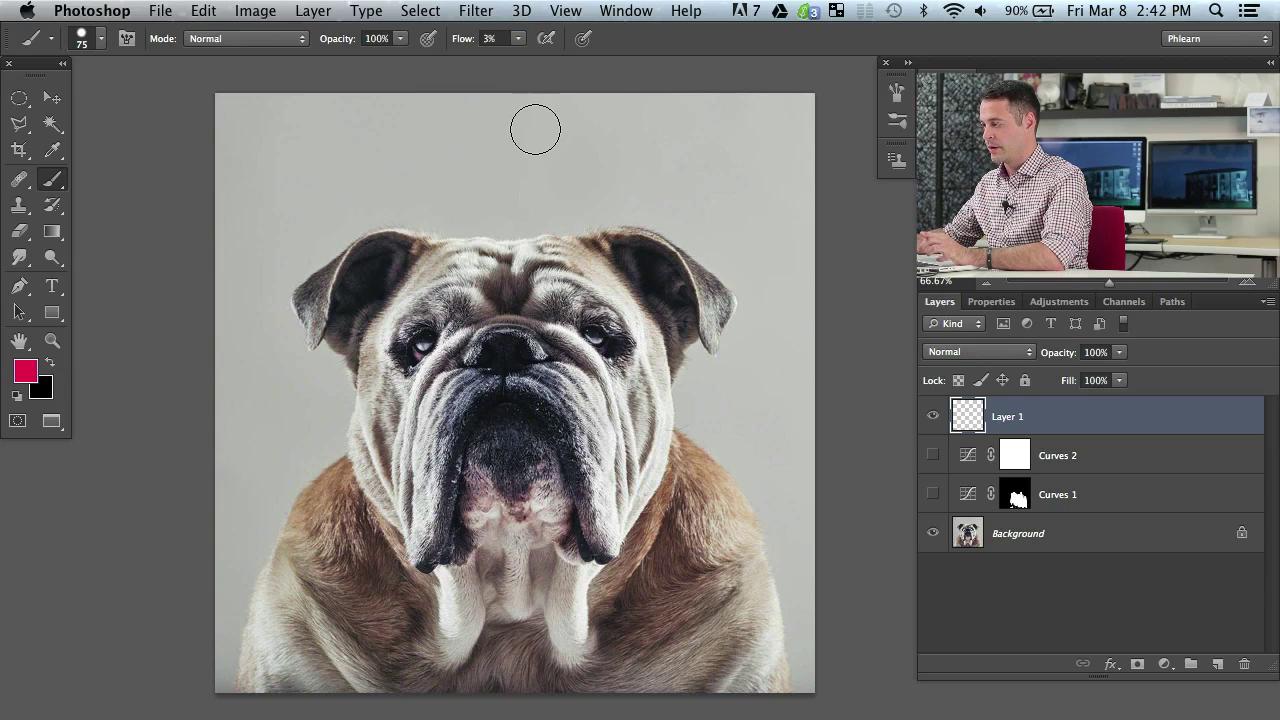
# Enable Shape Dynamics for the brush and review the Transfer settings for opacity and flow jitter
pyautogui.click(622, 12)
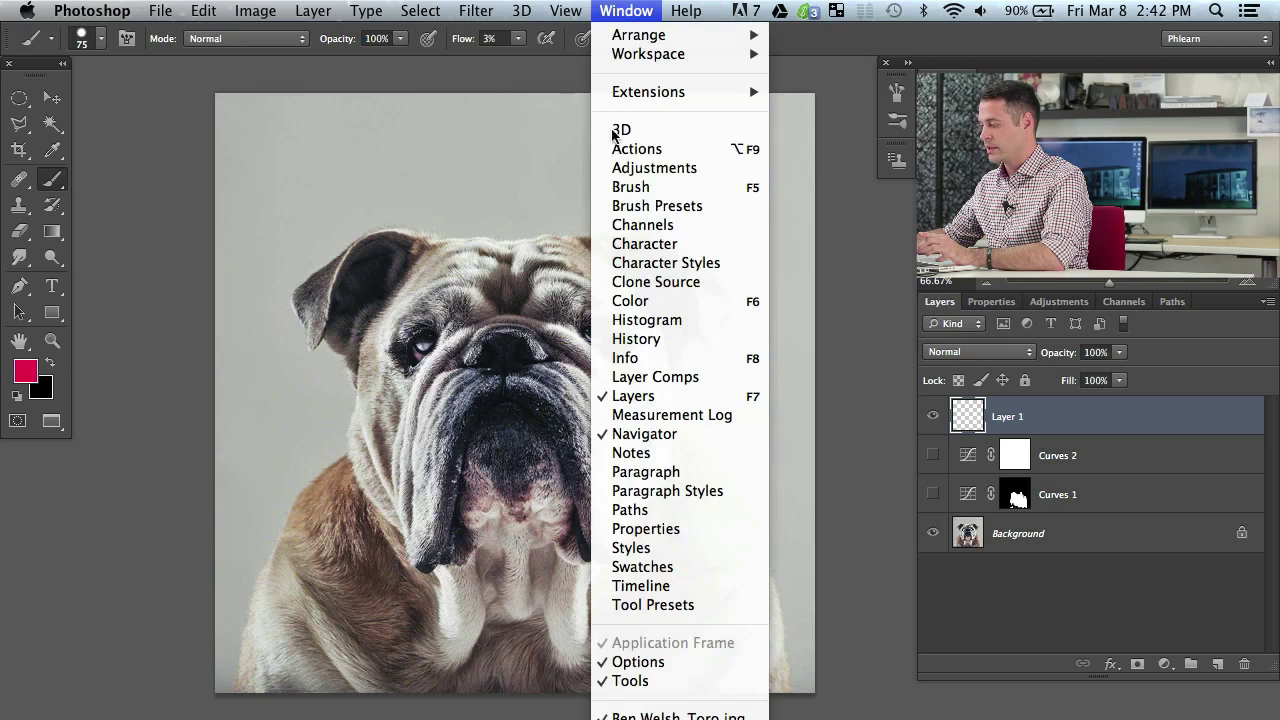
pyautogui.click(632, 188)
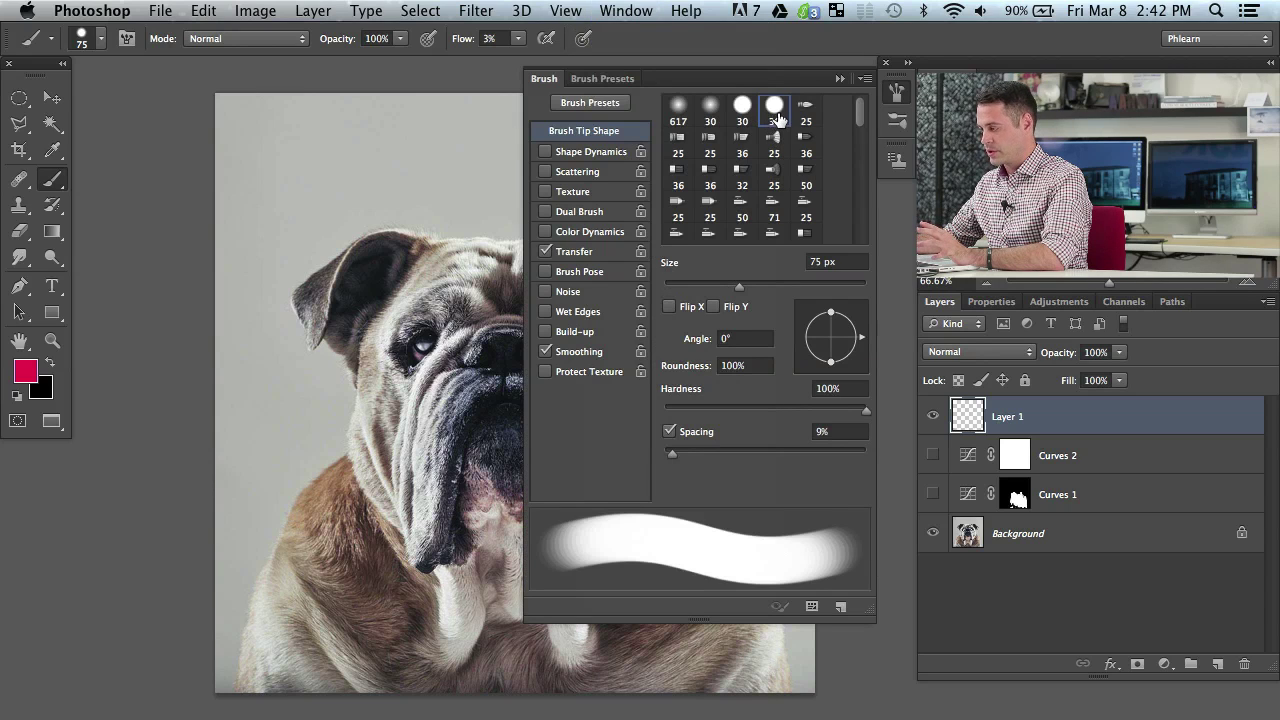
pyautogui.click(580, 155)
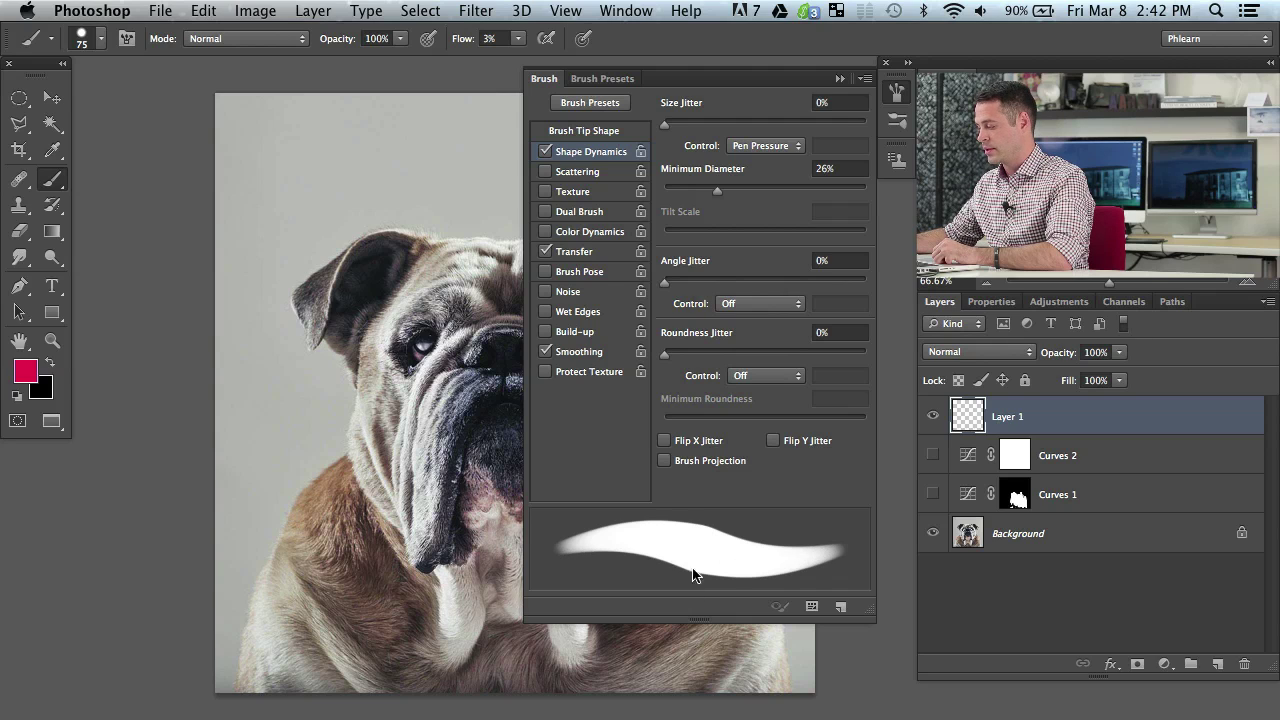
pyautogui.click(575, 251)
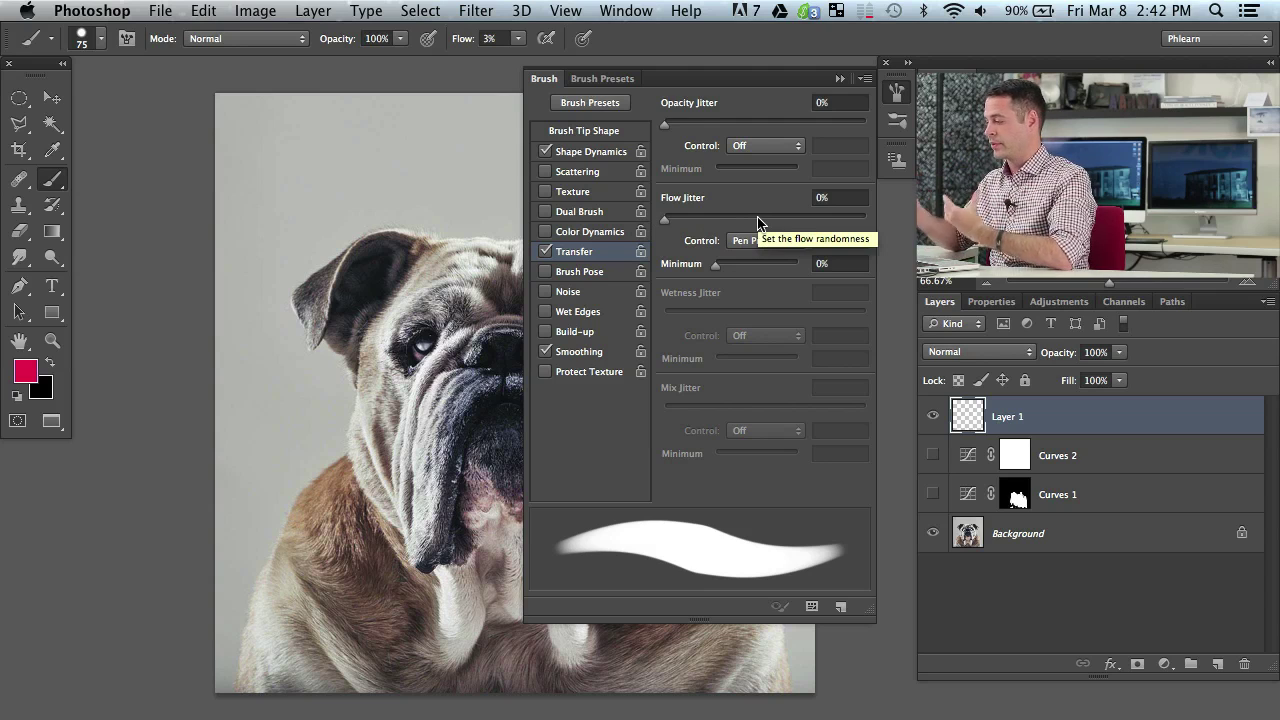
pyautogui.click(897, 92)
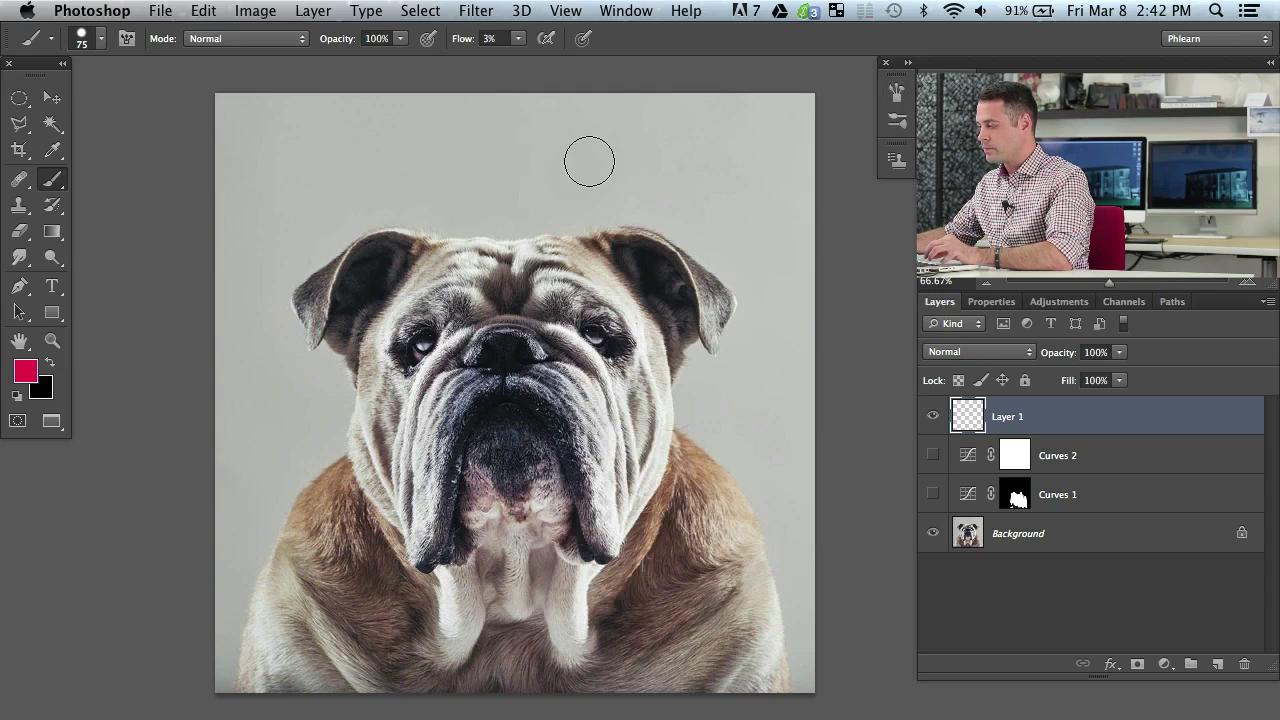
# Try crimson strokes over the dog at 20% flow and again at 10% flow, clearing Layer 1 after each test
pyautogui.hotkey('shift', '2')
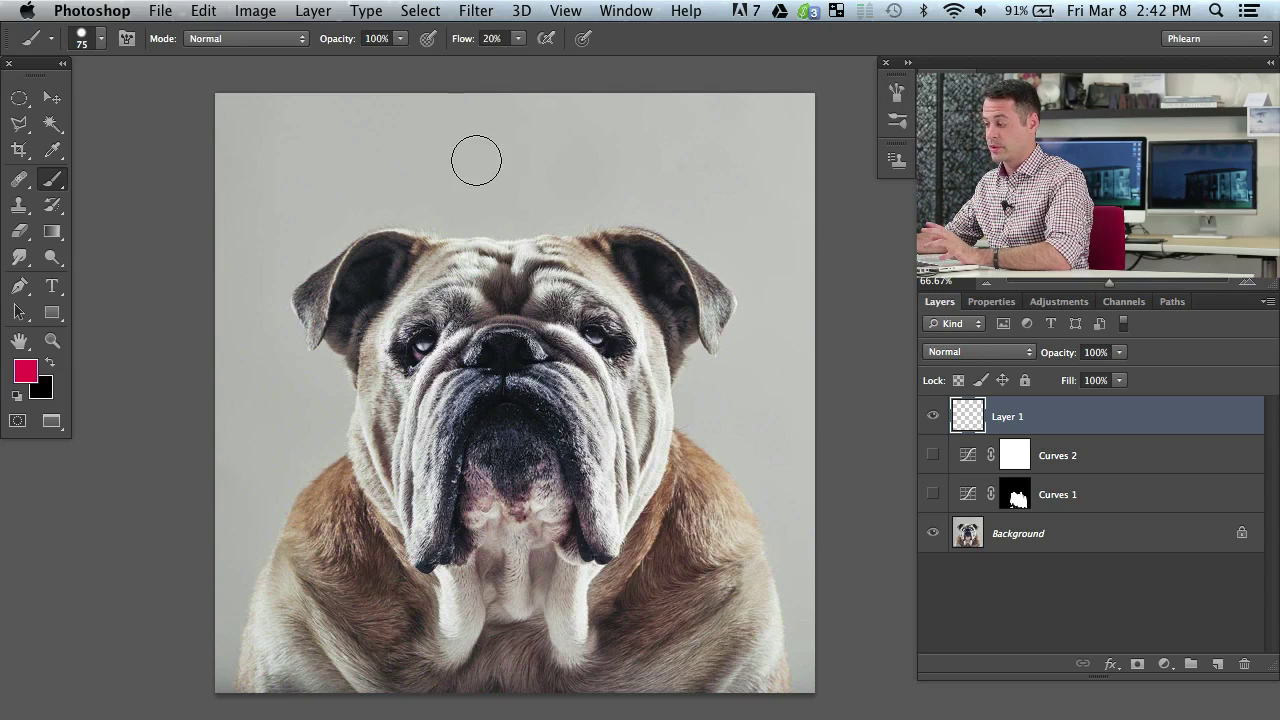
pyautogui.moveTo(378, 210)
pyautogui.mouseDown()
pyautogui.moveTo(574, 160)
pyautogui.moveTo(466, 197)
pyautogui.moveTo(634, 166)
pyautogui.moveTo(517, 203)
pyautogui.moveTo(414, 253)
pyautogui.moveTo(514, 232)
pyautogui.moveTo(420, 260)
pyautogui.mouseUp()
pyautogui.hotkey('shift', '1')
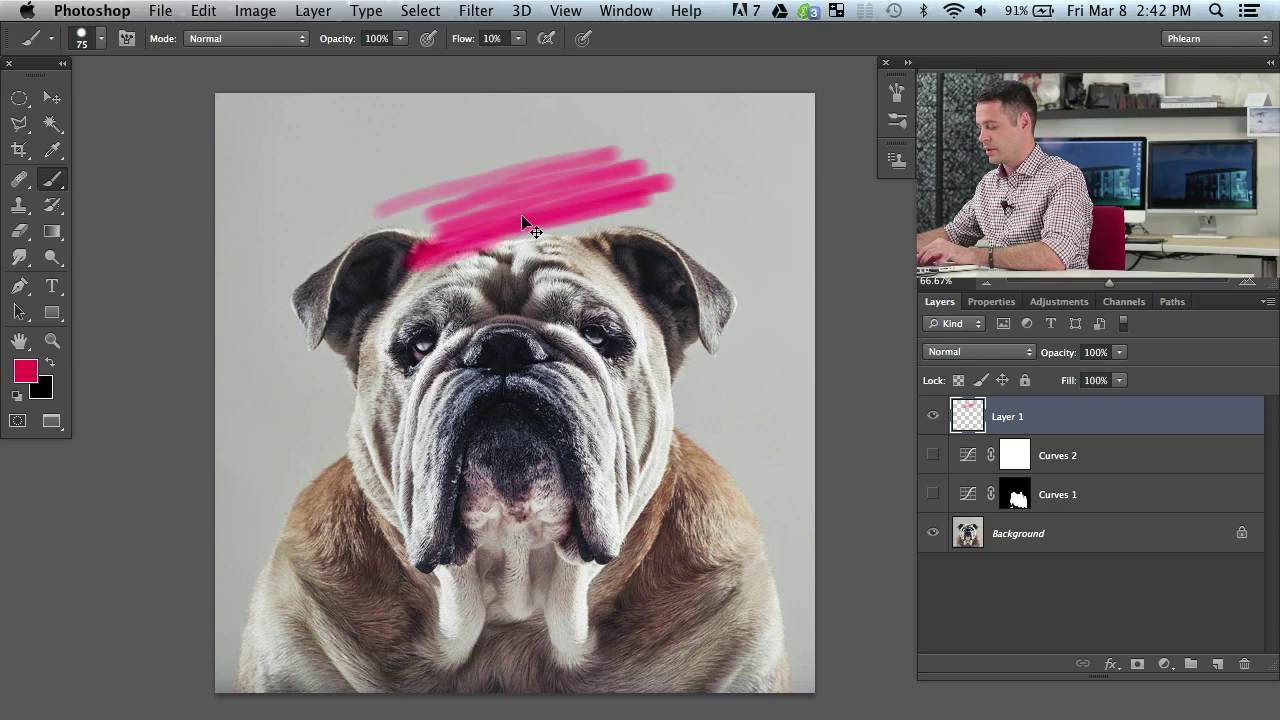
pyautogui.press('super+a')
pyautogui.press('Delete')
pyautogui.press('super+d')
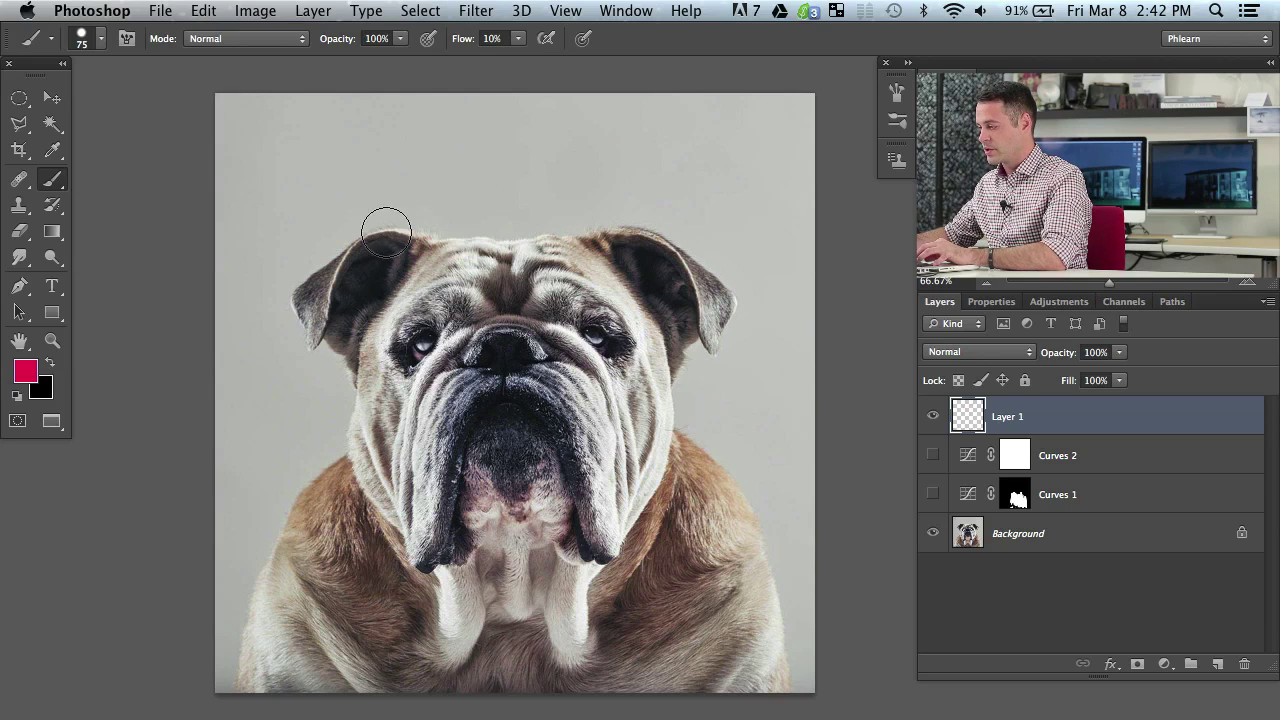
pyautogui.moveTo(386, 232)
pyautogui.mouseDown()
pyautogui.moveTo(590, 162)
pyautogui.moveTo(665, 155)
pyautogui.moveTo(480, 232)
pyautogui.moveTo(565, 216)
pyautogui.moveTo(480, 240)
pyautogui.moveTo(715, 200)
pyautogui.moveTo(500, 275)
pyautogui.moveTo(600, 318)
pyautogui.moveTo(300, 495)
pyautogui.moveTo(647, 474)
pyautogui.moveTo(590, 640)
pyautogui.moveTo(736, 516)
pyautogui.mouseUp()
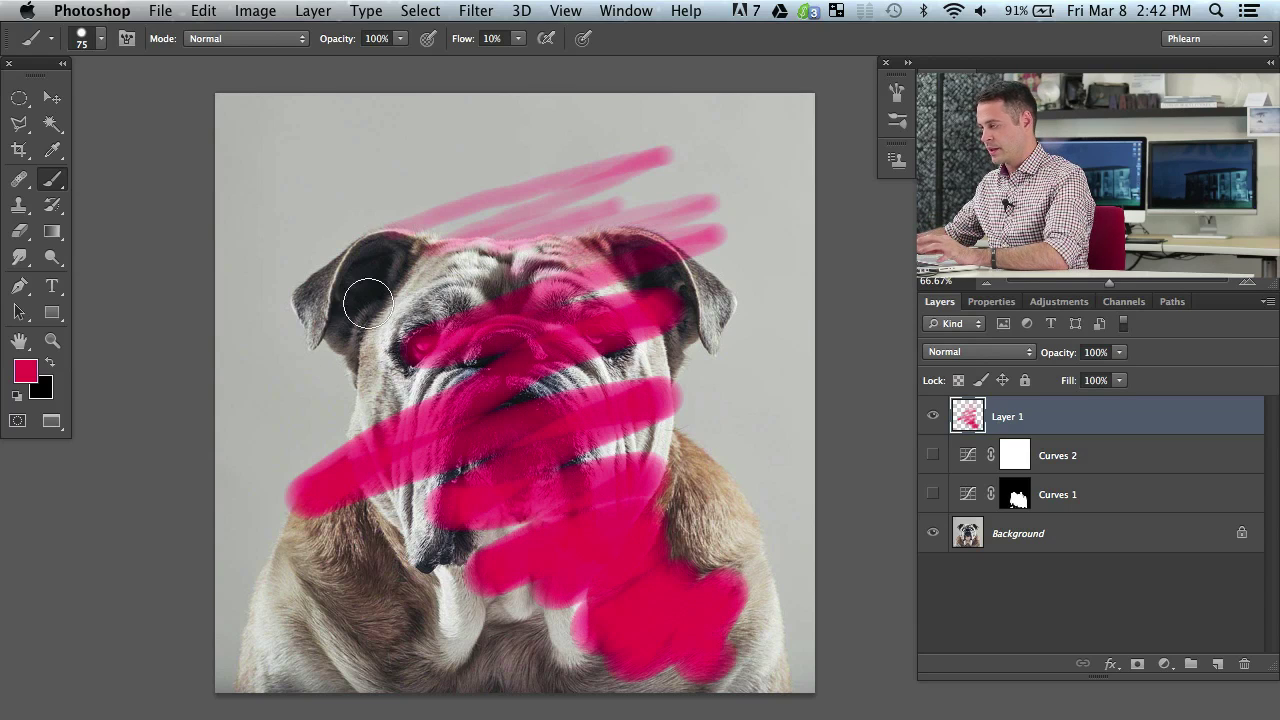
pyautogui.press('BackSpace')
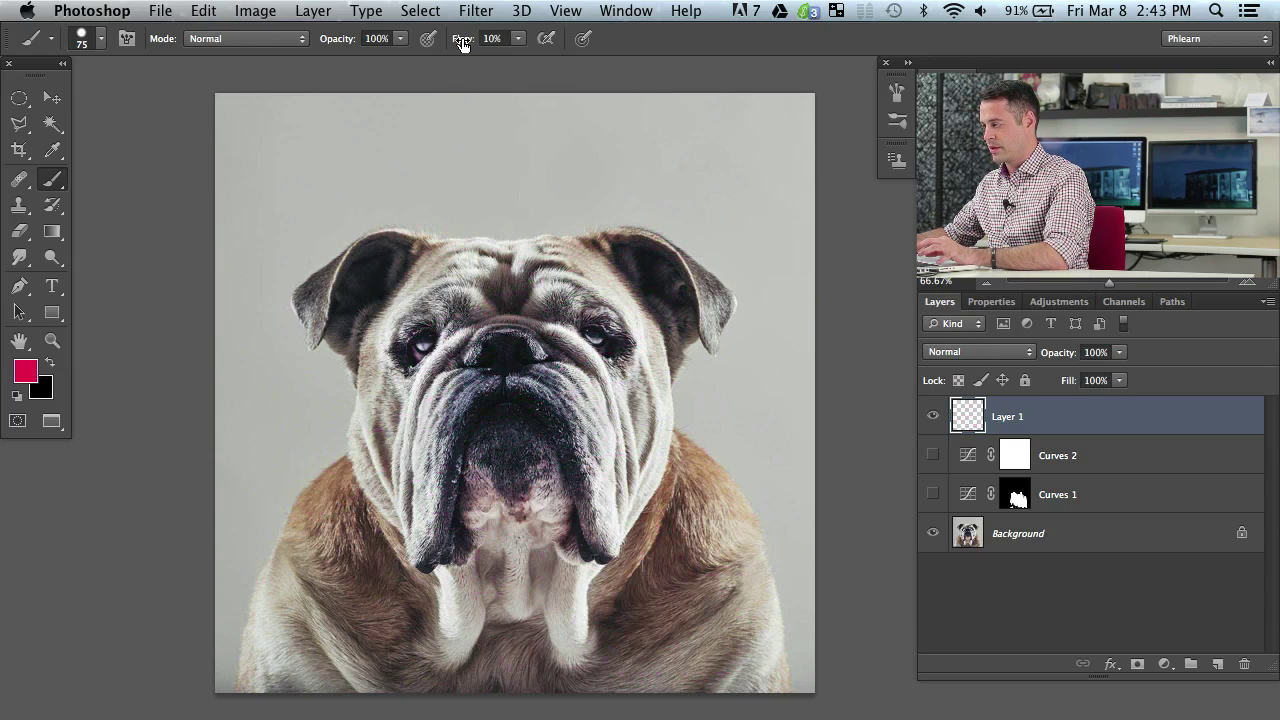
# Paint a solid crimson zigzag across the dog at 100% flow and delete Layer 1
pyautogui.moveTo(462, 44); pyautogui.dragTo(634, 71)
pyautogui.rightClick(558, 188)
pyautogui.doubleClick(785, 327)
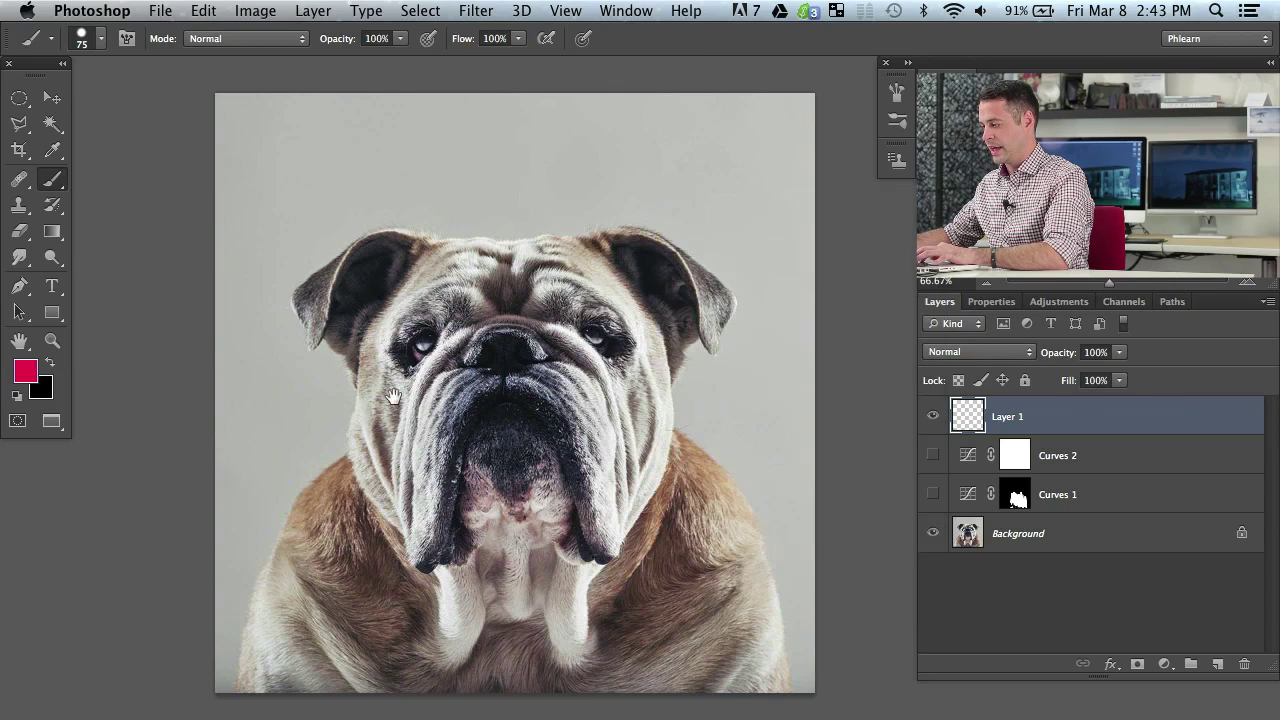
pyautogui.moveTo(322, 312)
pyautogui.mouseDown()
pyautogui.moveTo(514, 391)
pyautogui.moveTo(447, 620)
pyautogui.moveTo(674, 537)
pyautogui.mouseUp()
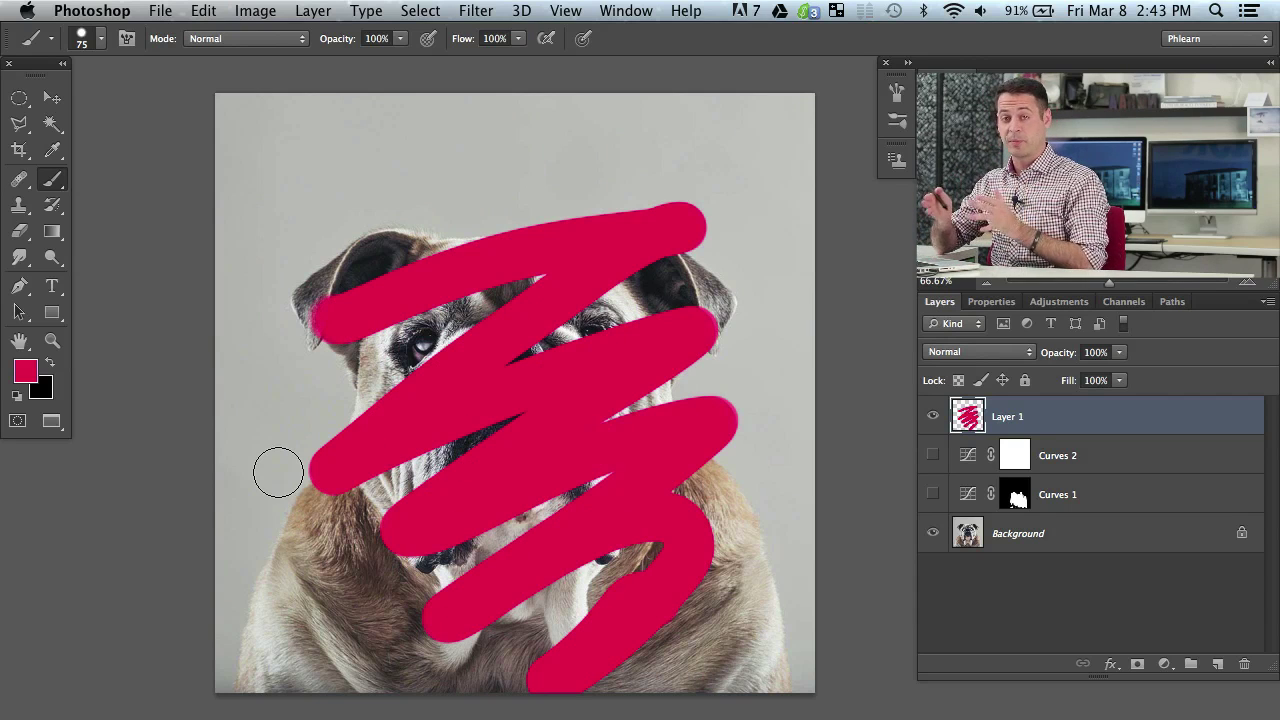
pyautogui.press('Delete')
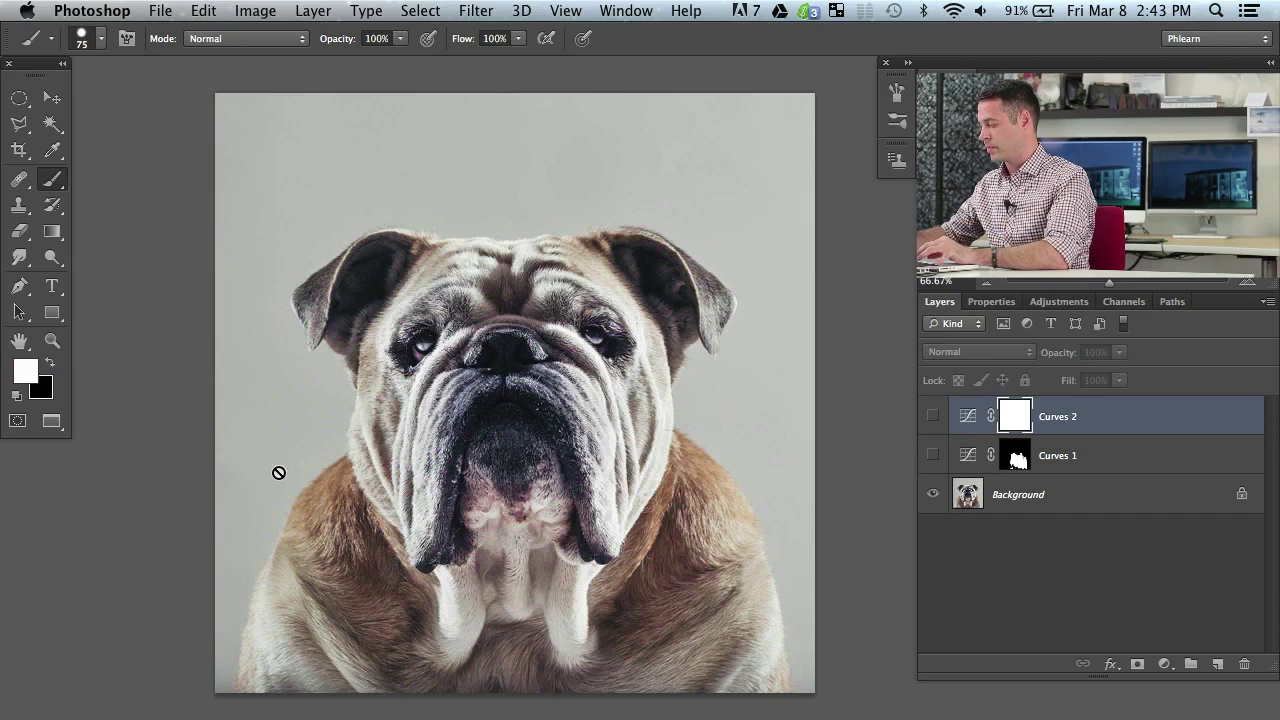
# Set up a soft round 134 px brush at 10% flow and make the Curves 1 layer visible and active
pyautogui.rightClick(593, 363)
pyautogui.click(628, 463)
pyautogui.click(565, 457)
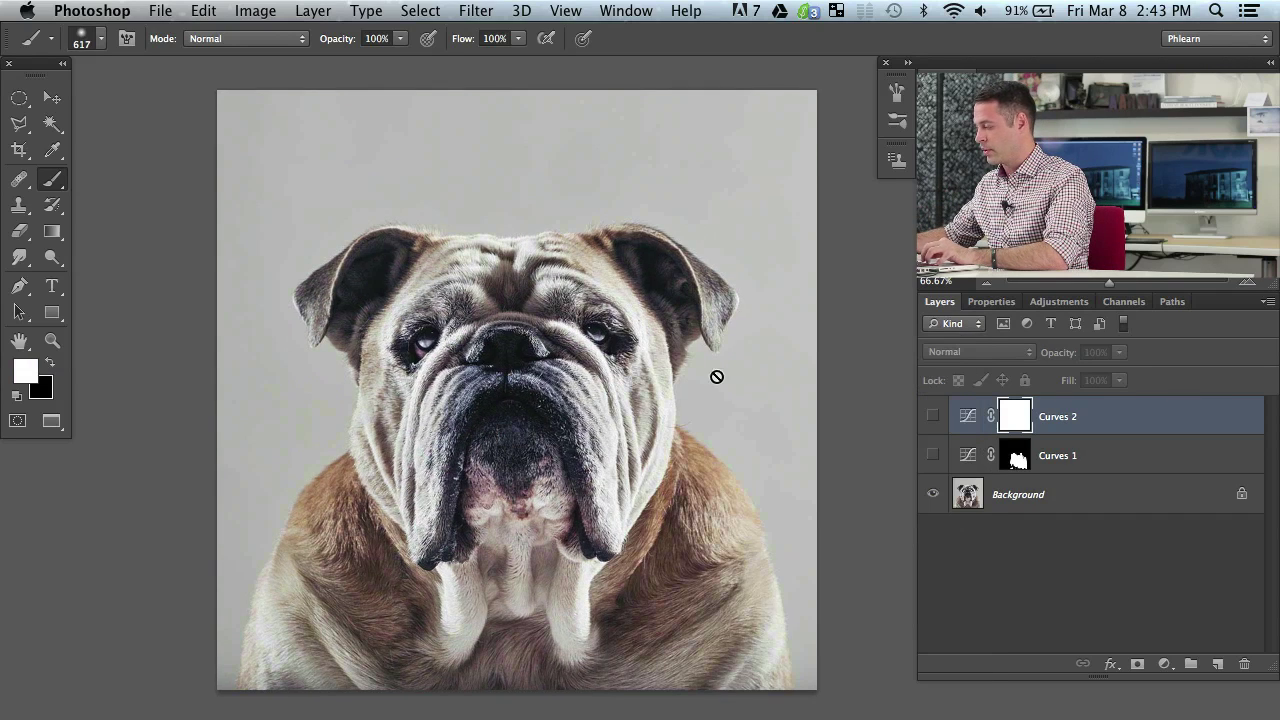
pyautogui.click(933, 456)
pyautogui.click(1050, 458)
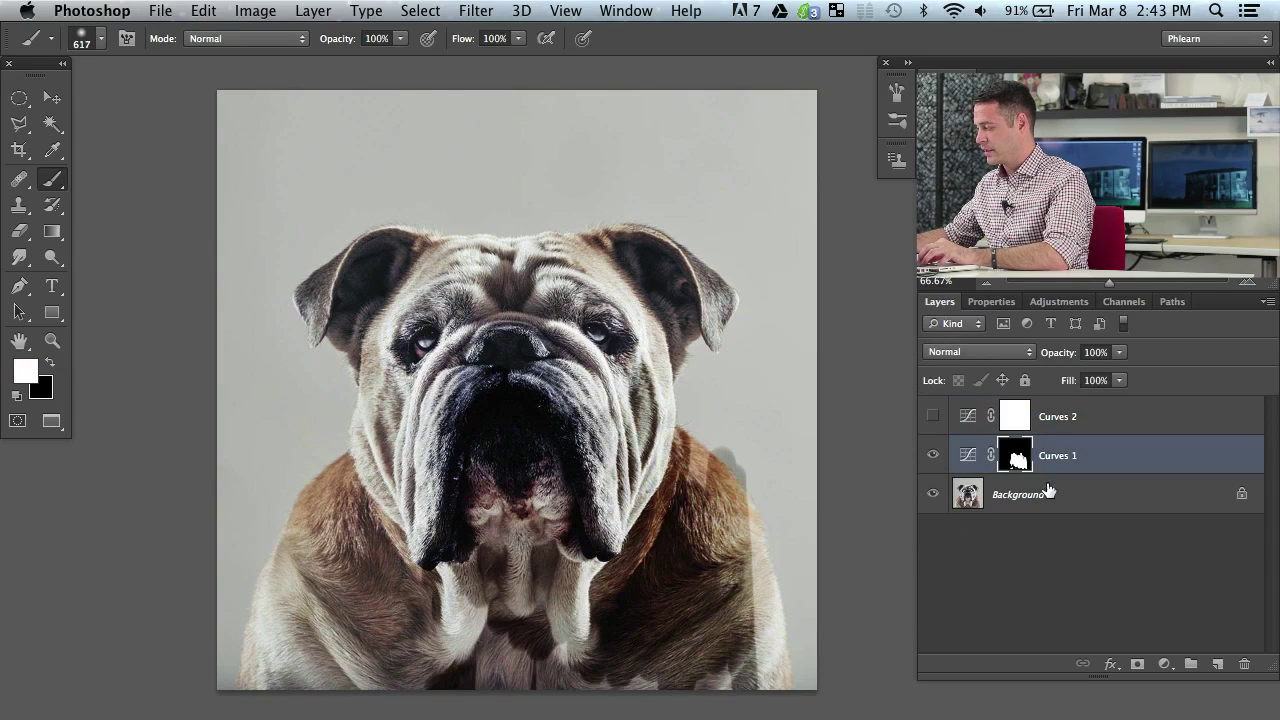
pyautogui.moveTo(627, 505); pyautogui.dragTo(560, 505)
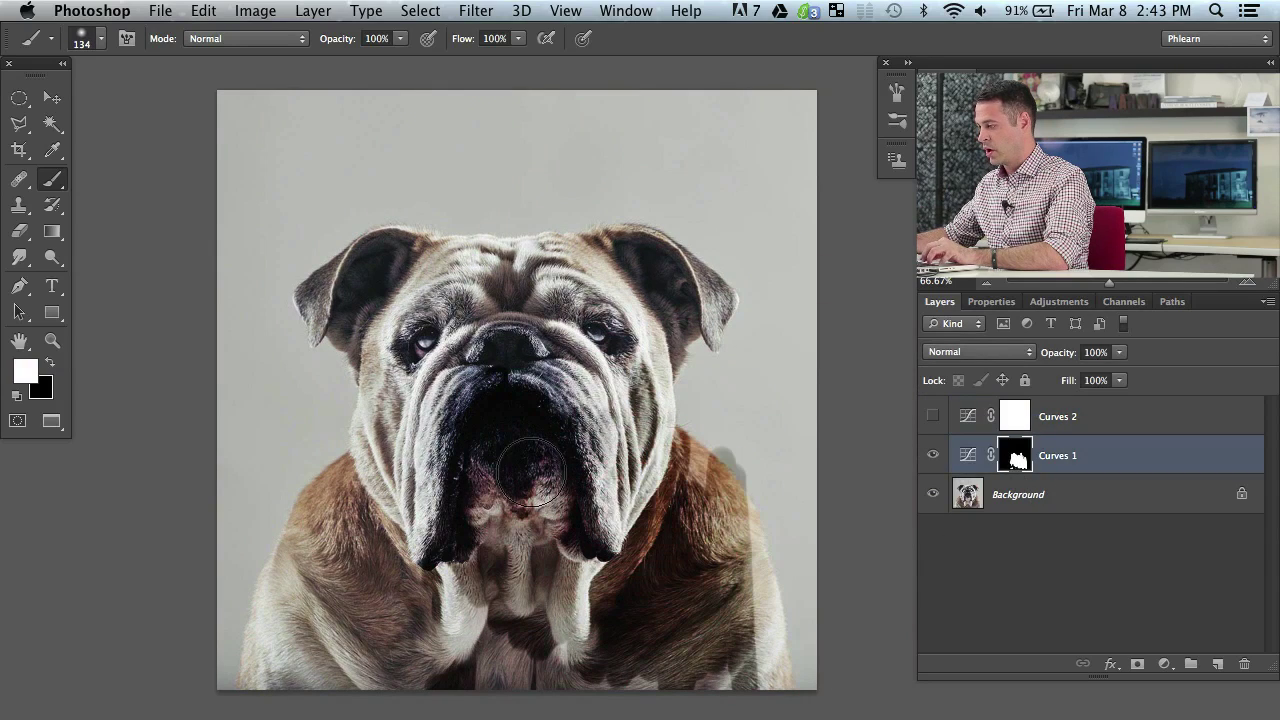
pyautogui.hotkey('shift', '1')
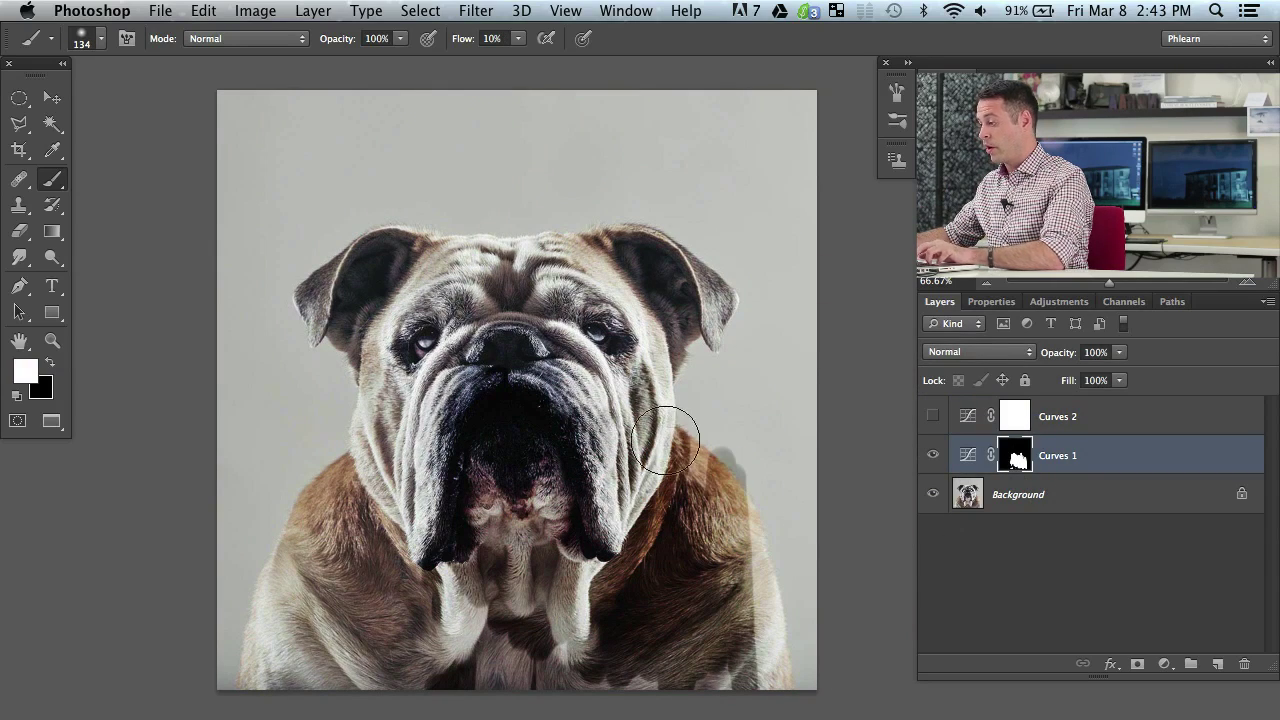
# Compare the image with and without Curves 1 and fill its layer mask with black
pyautogui.click(933, 455)
pyautogui.click(933, 455)
pyautogui.press('super+BackSpace')
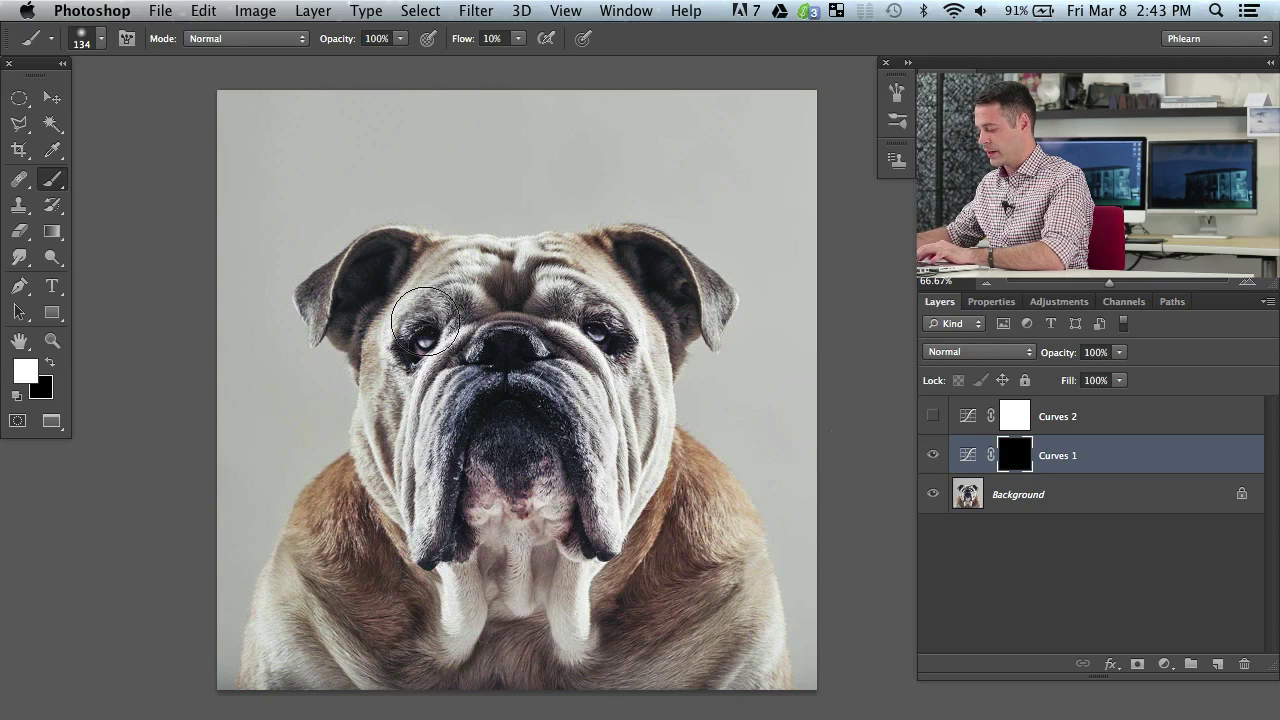
# Paint white on the Curves 1 mask over the shadows beside the right-hand jowl and lower shoulder, varying brush size from 56 to 119 px
pyautogui.moveTo(662, 566); pyautogui.dragTo(636, 566)
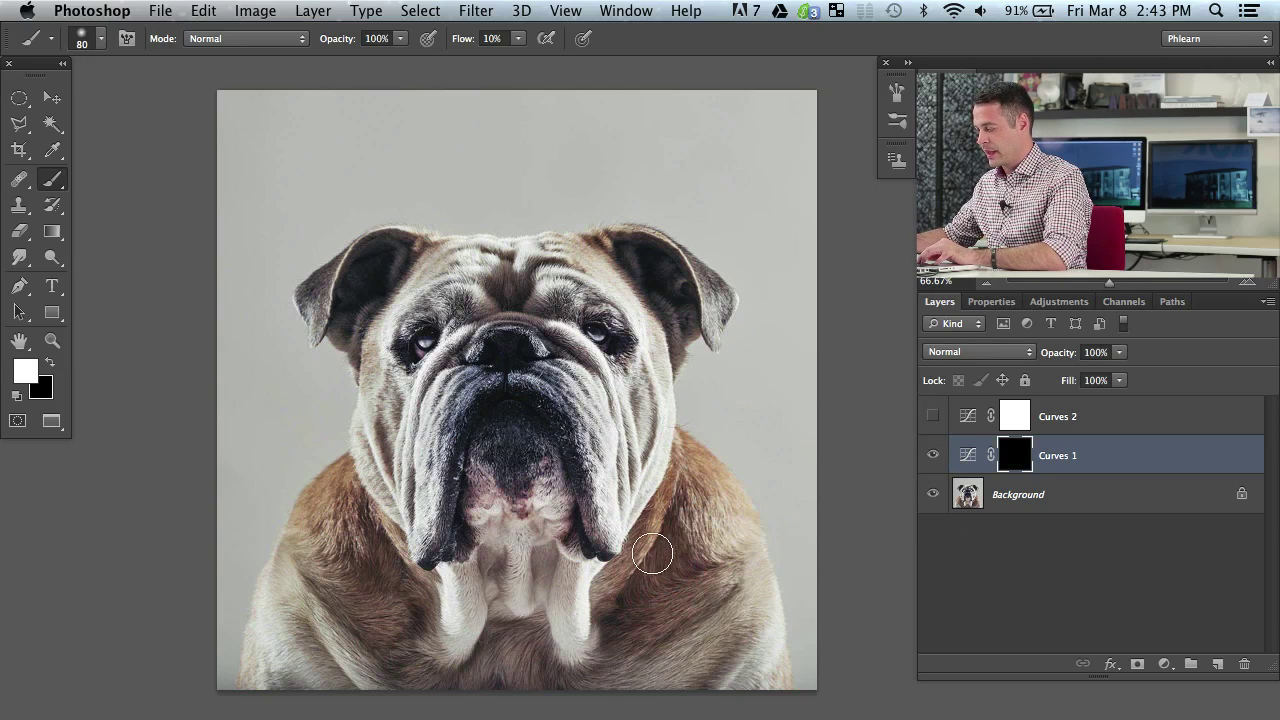
pyautogui.press('x')
pyautogui.press('x')
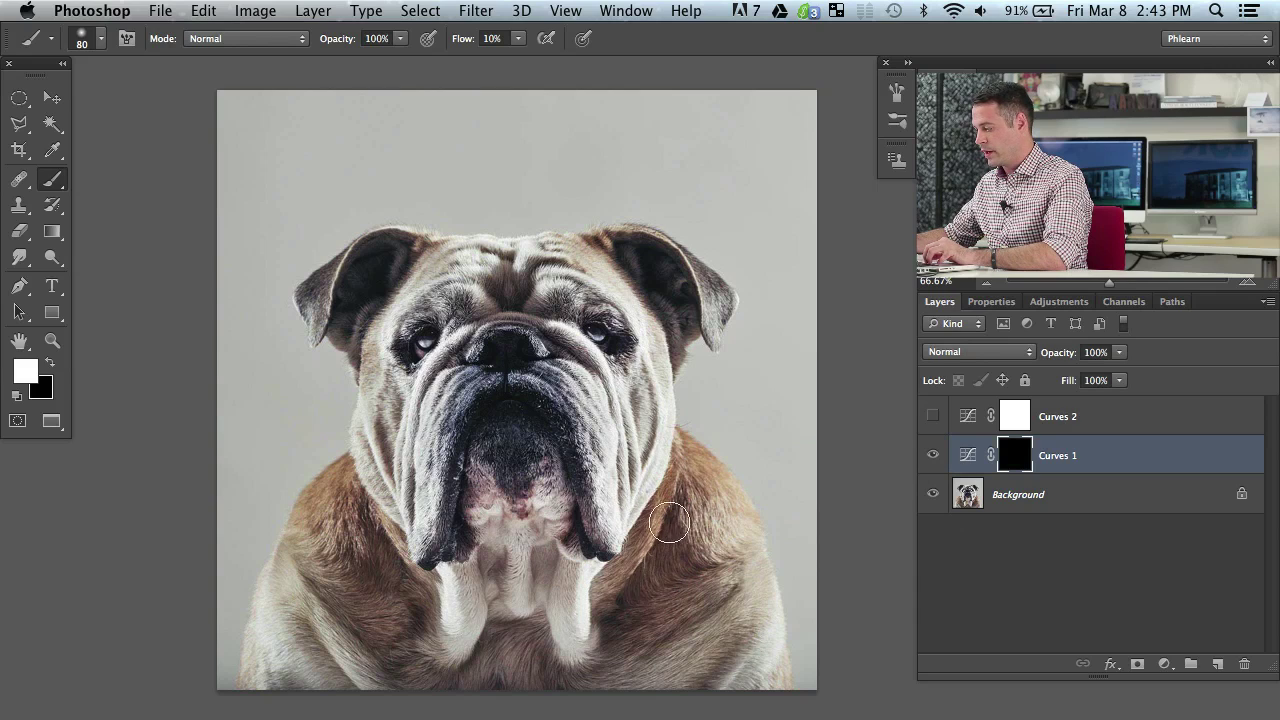
pyautogui.moveTo(664, 534)
pyautogui.mouseDown()
pyautogui.moveTo(660, 571)
pyautogui.moveTo(664, 531)
pyautogui.mouseUp()
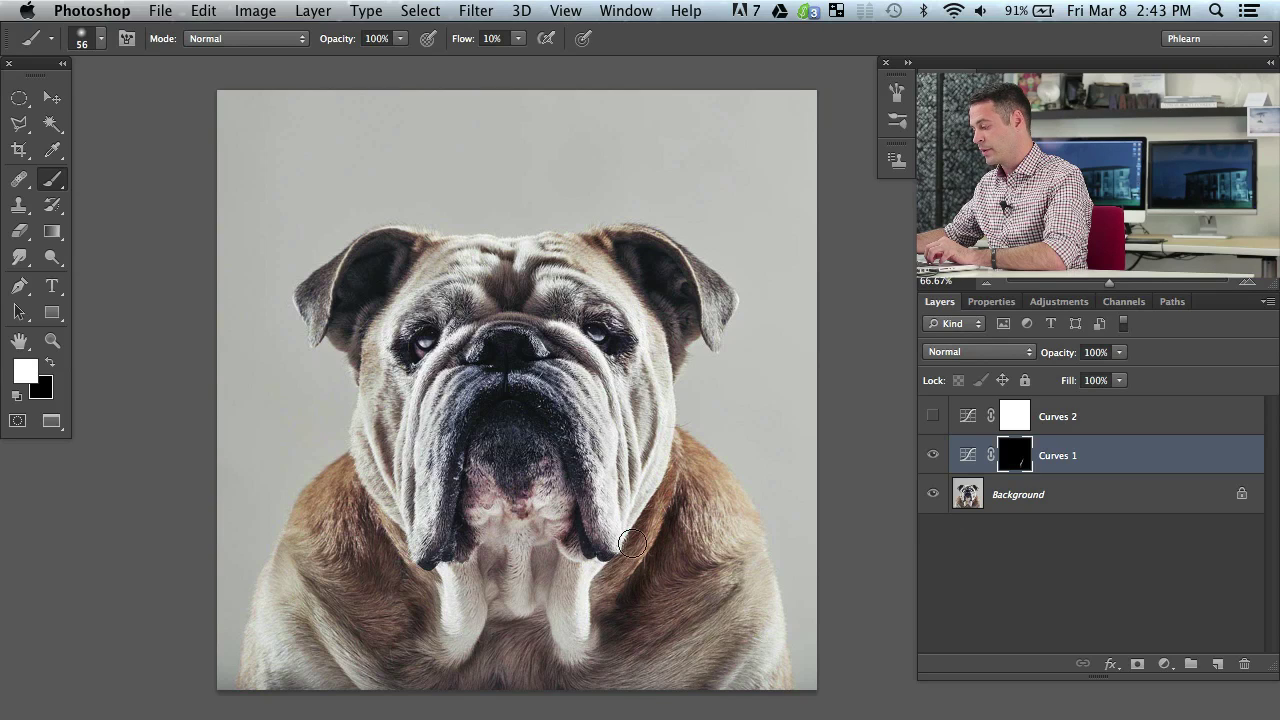
pyautogui.moveTo(646, 657); pyautogui.dragTo(664, 657)
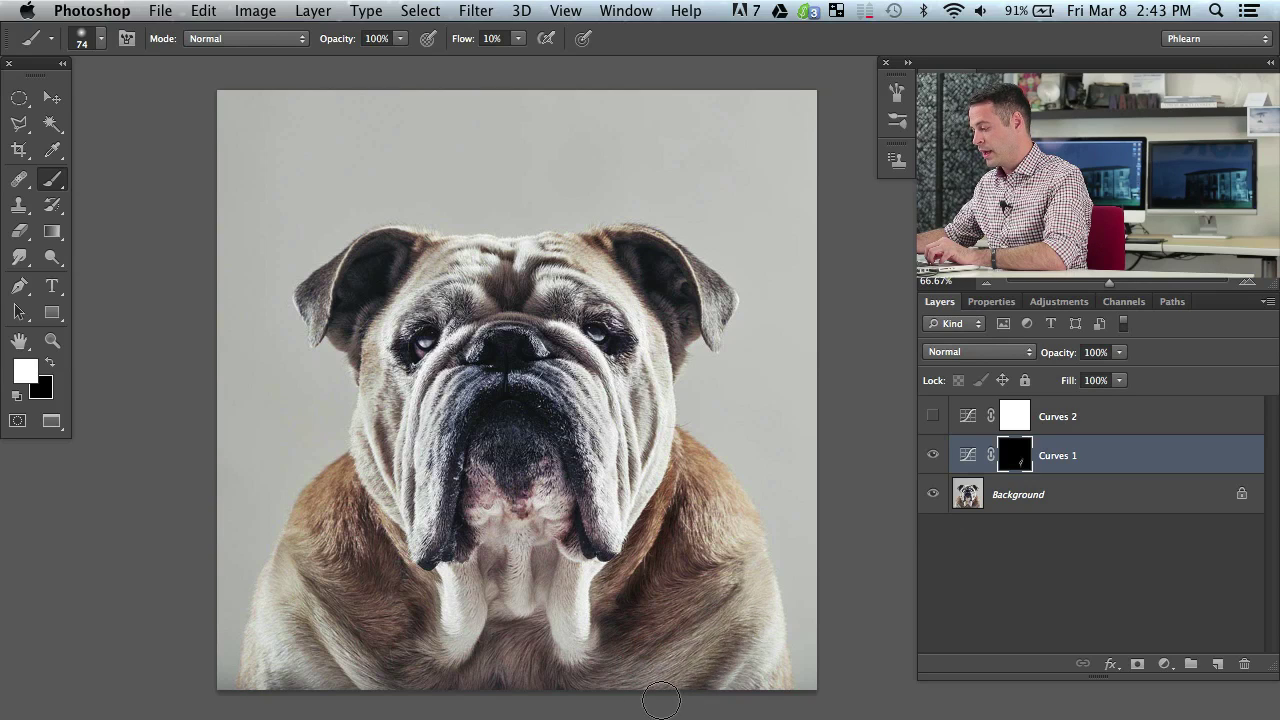
pyautogui.moveTo(682, 664)
pyautogui.mouseDown()
pyautogui.moveTo(724, 635)
pyautogui.moveTo(713, 649)
pyautogui.moveTo(757, 664)
pyautogui.mouseUp()
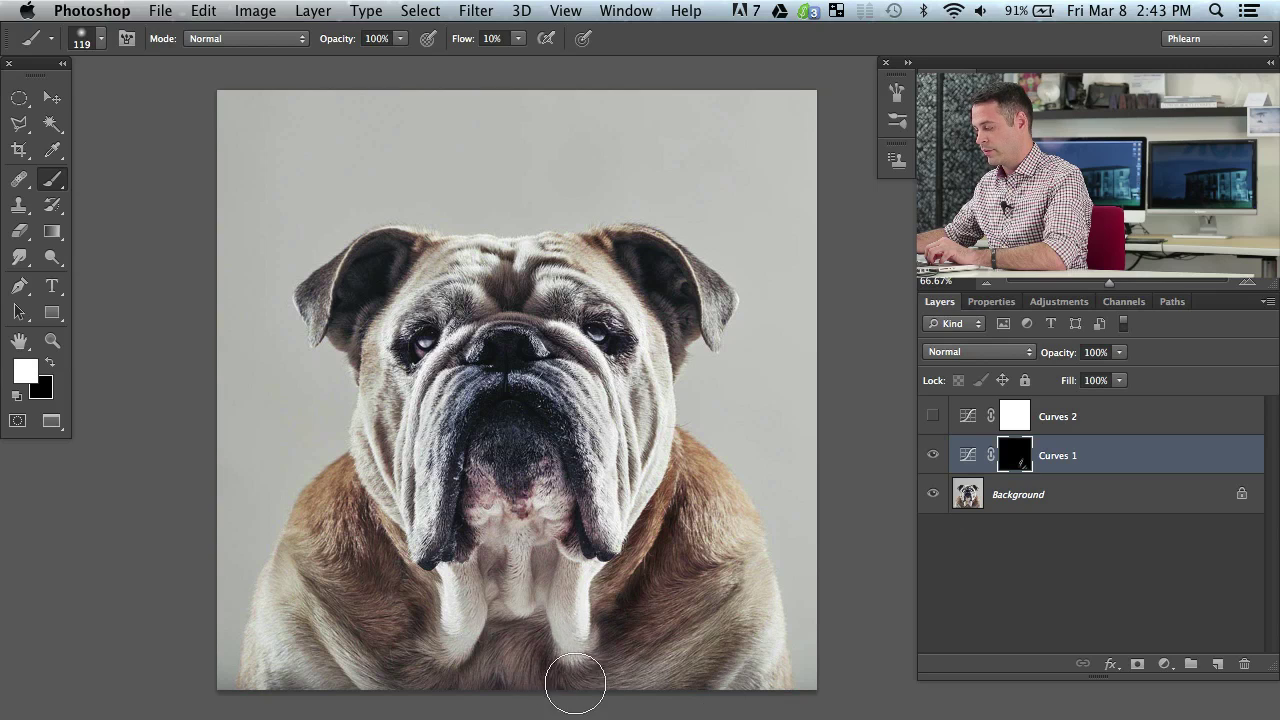
# Paint white on the Curves 1 mask over the central chest, the left-hand shoulder and the lower body folds, reducing the brush to 80 px
pyautogui.moveTo(596, 688)
pyautogui.mouseDown()
pyautogui.moveTo(553, 624)
pyautogui.moveTo(543, 653)
pyautogui.moveTo(552, 584)
pyautogui.moveTo(537, 568)
pyautogui.moveTo(554, 558)
pyautogui.moveTo(538, 594)
pyautogui.moveTo(544, 556)
pyautogui.moveTo(534, 594)
pyautogui.moveTo(500, 605)
pyautogui.moveTo(486, 554)
pyautogui.moveTo(489, 610)
pyautogui.moveTo(493, 521)
pyautogui.moveTo(498, 602)
pyautogui.moveTo(499, 580)
pyautogui.moveTo(446, 691)
pyautogui.moveTo(499, 576)
pyautogui.mouseUp()
pyautogui.press('[')
pyautogui.press('[')
pyautogui.press('[')
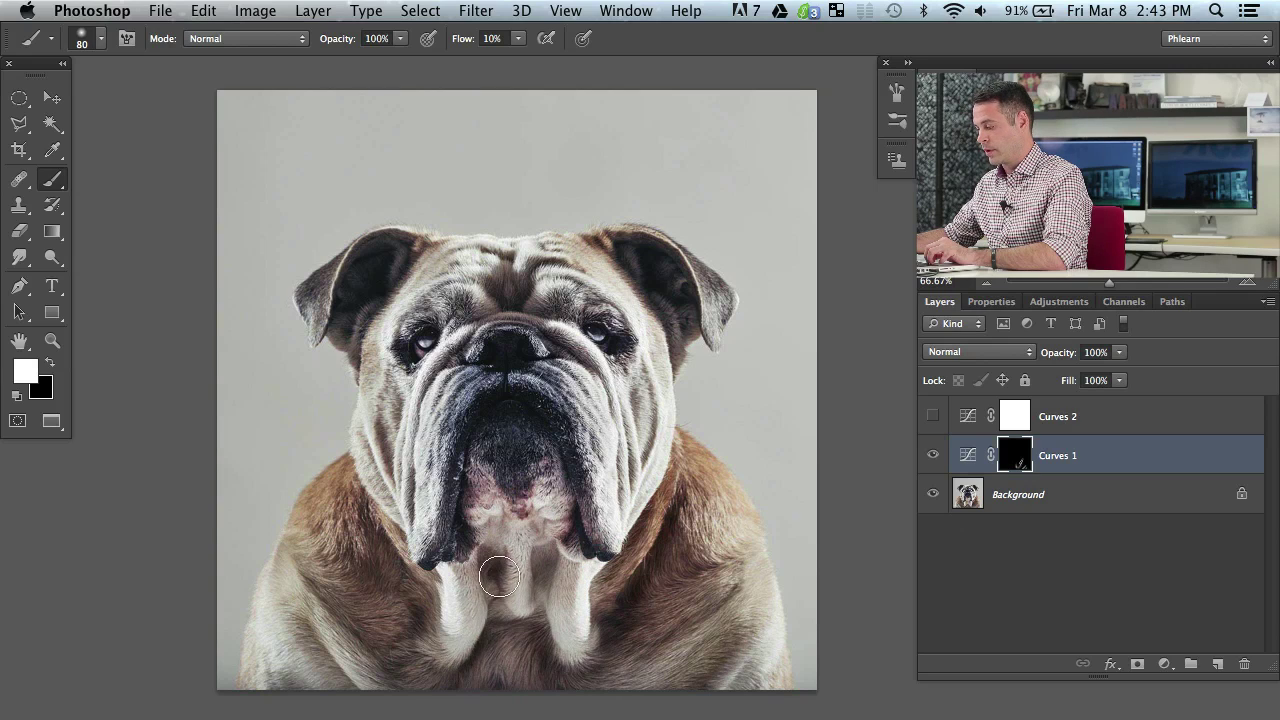
pyautogui.moveTo(453, 690)
pyautogui.mouseDown()
pyautogui.moveTo(425, 606)
pyautogui.moveTo(421, 632)
pyautogui.moveTo(390, 556)
pyautogui.mouseUp()
pyautogui.moveTo(368, 514)
pyautogui.mouseDown()
pyautogui.moveTo(325, 544)
pyautogui.moveTo(318, 534)
pyautogui.moveTo(351, 615)
pyautogui.mouseUp()
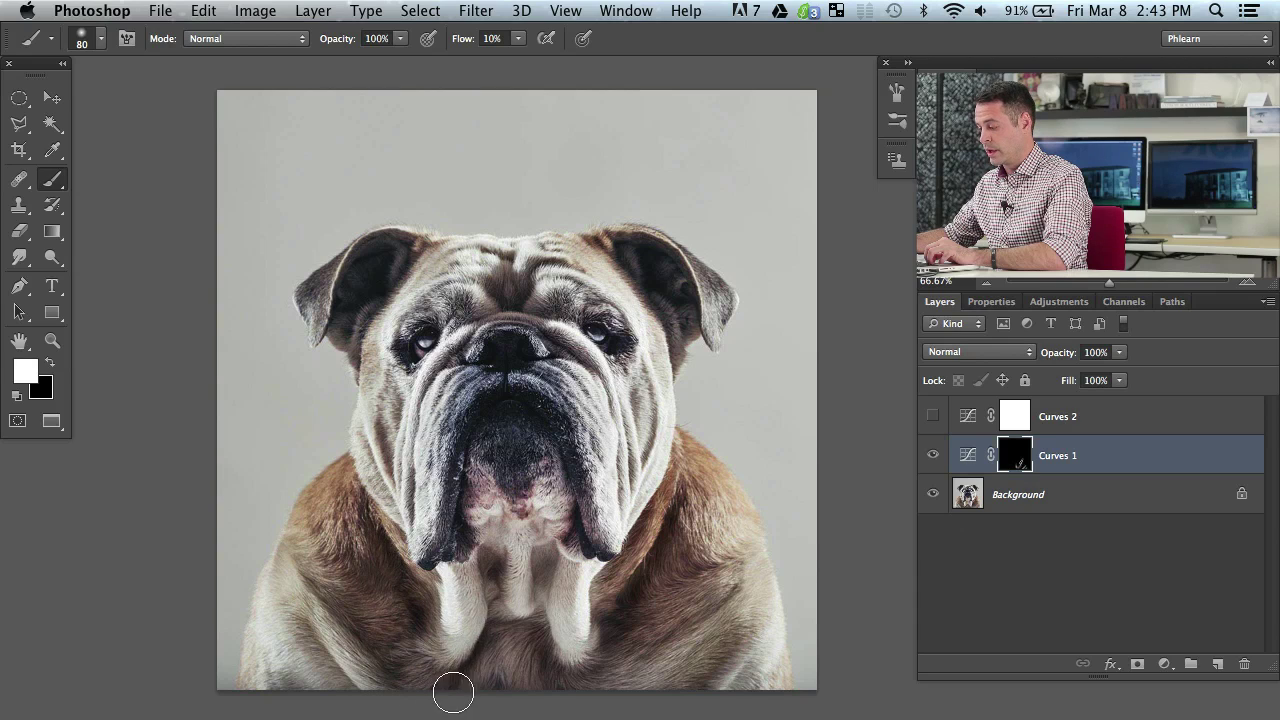
pyautogui.moveTo(485, 671)
pyautogui.mouseDown()
pyautogui.moveTo(540, 593)
pyautogui.moveTo(472, 691)
pyautogui.moveTo(357, 655)
pyautogui.moveTo(318, 615)
pyautogui.moveTo(311, 652)
pyautogui.moveTo(315, 641)
pyautogui.moveTo(334, 692)
pyautogui.moveTo(323, 706)
pyautogui.moveTo(345, 702)
pyautogui.moveTo(321, 662)
pyautogui.moveTo(340, 675)
pyautogui.moveTo(352, 589)
pyautogui.moveTo(340, 587)
pyautogui.moveTo(336, 653)
pyautogui.moveTo(308, 657)
pyautogui.moveTo(316, 679)
pyautogui.moveTo(296, 706)
pyautogui.moveTo(287, 579)
pyautogui.moveTo(316, 533)
pyautogui.moveTo(340, 516)
pyautogui.moveTo(416, 648)
pyautogui.moveTo(420, 573)
pyautogui.moveTo(437, 638)
pyautogui.moveTo(499, 580)
pyautogui.moveTo(493, 687)
pyautogui.moveTo(508, 636)
pyautogui.moveTo(494, 675)
pyautogui.moveTo(521, 645)
pyautogui.moveTo(546, 690)
pyautogui.moveTo(520, 658)
pyautogui.moveTo(507, 675)
pyautogui.moveTo(523, 657)
pyautogui.moveTo(588, 694)
pyautogui.moveTo(608, 664)
pyautogui.moveTo(635, 675)
pyautogui.moveTo(681, 608)
pyautogui.moveTo(662, 544)
pyautogui.moveTo(691, 457)
pyautogui.moveTo(684, 532)
pyautogui.moveTo(710, 663)
pyautogui.moveTo(698, 688)
pyautogui.moveTo(727, 691)
pyautogui.moveTo(742, 718)
pyautogui.mouseUp()
pyautogui.moveTo(366, 670)
pyautogui.mouseDown()
pyautogui.moveTo(354, 546)
pyautogui.moveTo(373, 582)
pyautogui.moveTo(398, 589)
pyautogui.moveTo(390, 609)
pyautogui.moveTo(493, 604)
pyautogui.moveTo(377, 576)
pyautogui.moveTo(407, 651)
pyautogui.moveTo(411, 590)
pyautogui.moveTo(372, 512)
pyautogui.moveTo(340, 508)
pyautogui.moveTo(313, 518)
pyautogui.moveTo(297, 613)
pyautogui.mouseUp()
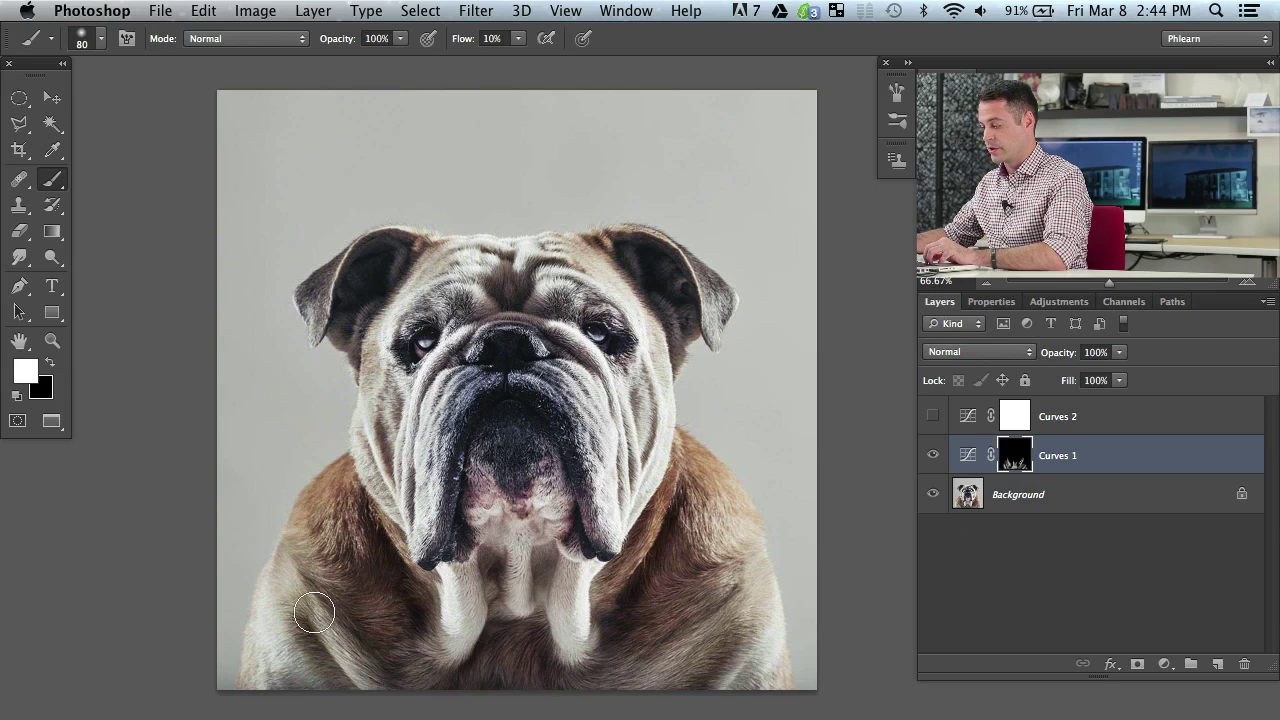
pyautogui.moveTo(662, 542)
pyautogui.mouseDown()
pyautogui.moveTo(668, 522)
pyautogui.moveTo(661, 532)
pyautogui.mouseUp()
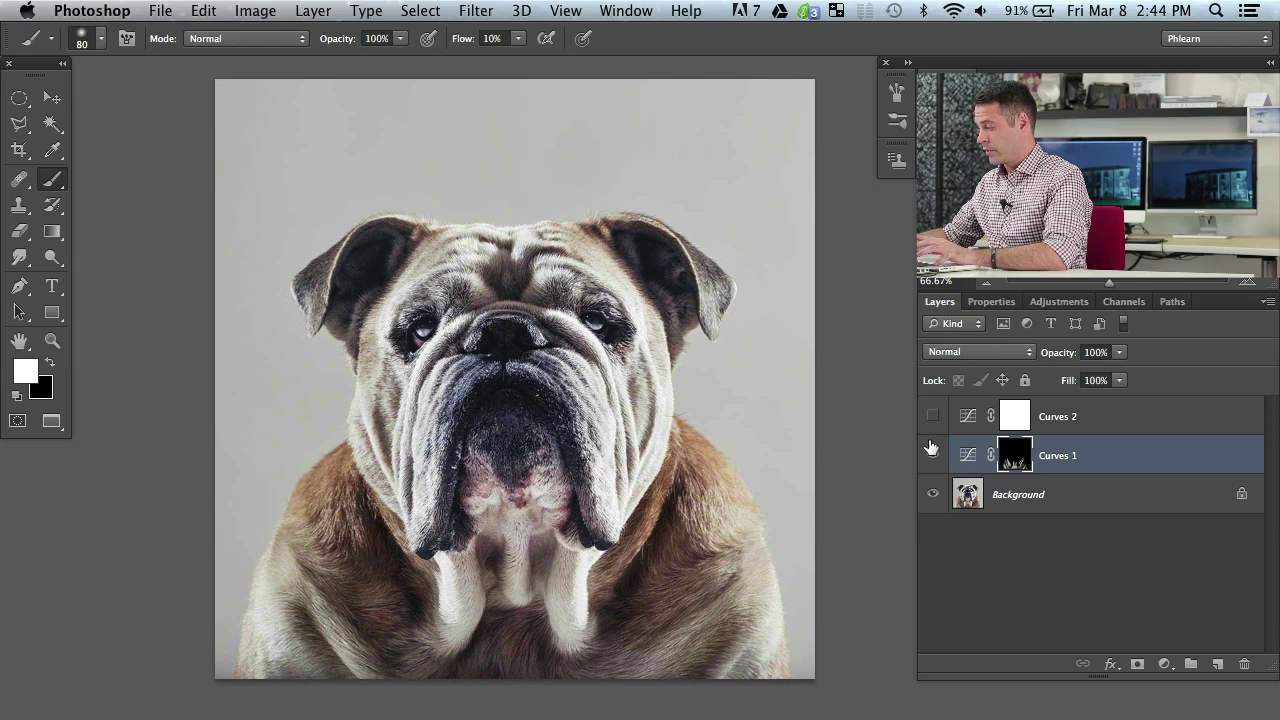
# Toggle the visibility of Curves 1 repeatedly to compare the portrait with and without the painted body shadows
pyautogui.click(933, 457)
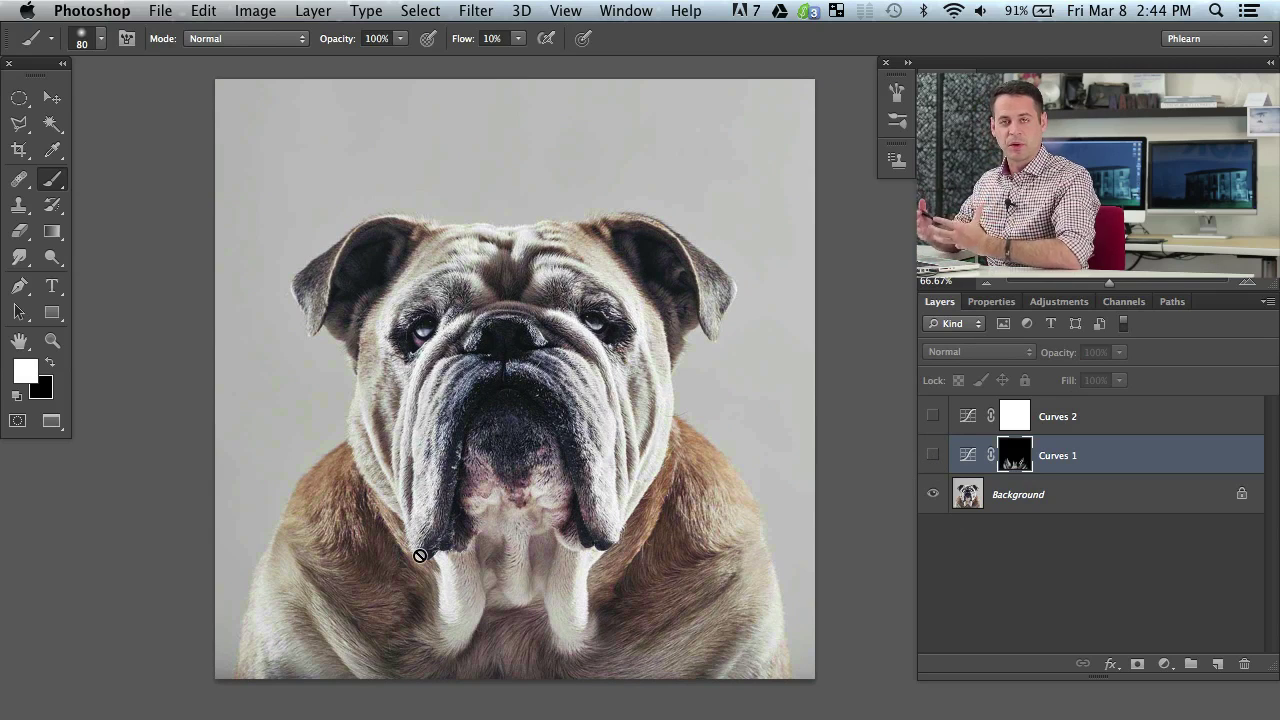
pyautogui.click(934, 458)
pyautogui.click(933, 458)
pyautogui.click(933, 458)
pyautogui.click(932, 458)
pyautogui.click(932, 458)
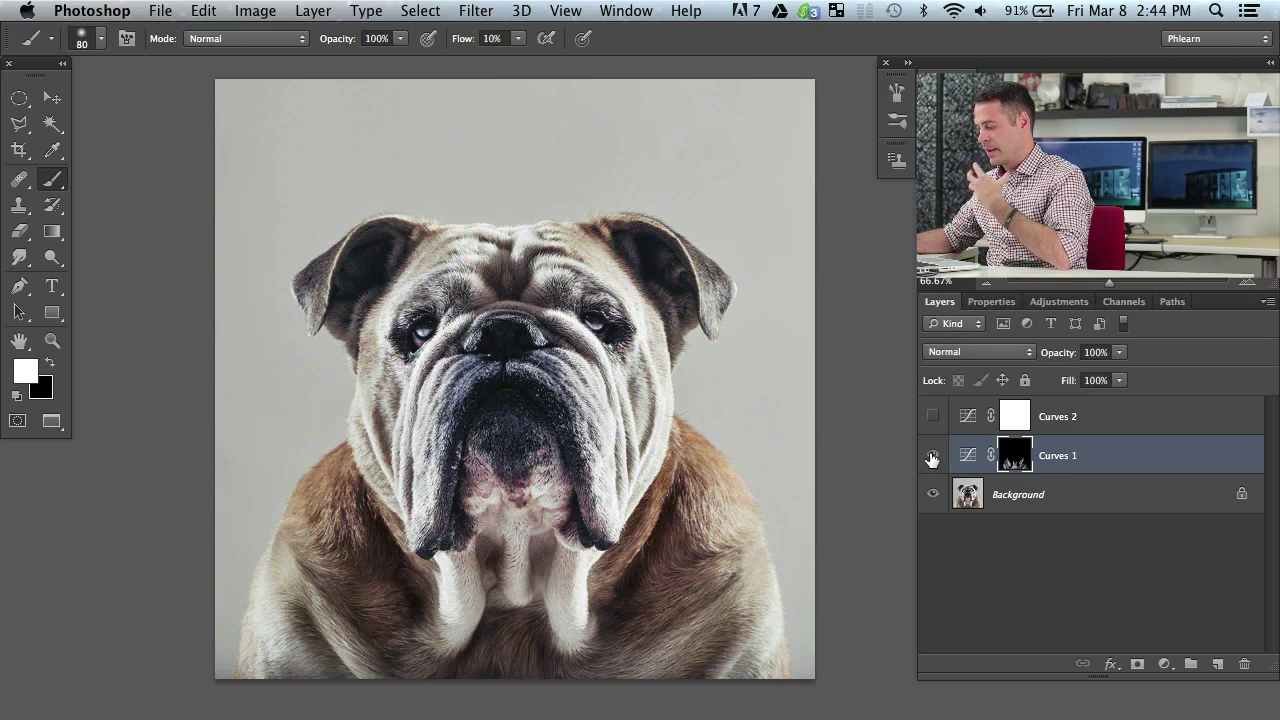
pyautogui.click(932, 458)
pyautogui.click(932, 458)
pyautogui.click(932, 458)
pyautogui.click(932, 458)
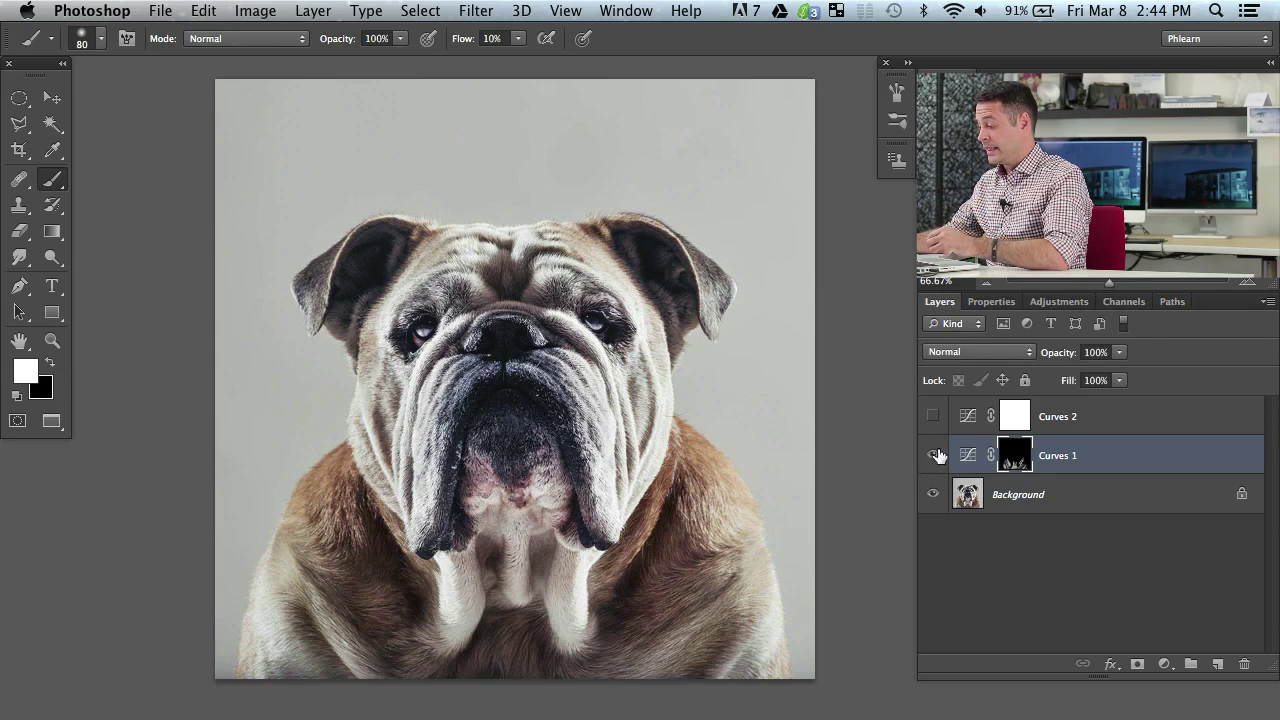
# Paint white on the Curves 1 mask over both outer cheeks, the left-hand ear edge and the brow, reducing the brush to 53 and 41 px
pyautogui.moveTo(651, 414)
pyautogui.keyDown('ctrl'); pyautogui.keyDown('alt'); pyautogui.mouseDown()
pyautogui.moveTo(634, 414)
pyautogui.moveTo(632, 399)
pyautogui.mouseUp(); pyautogui.keyUp('alt'); pyautogui.keyUp('ctrl')
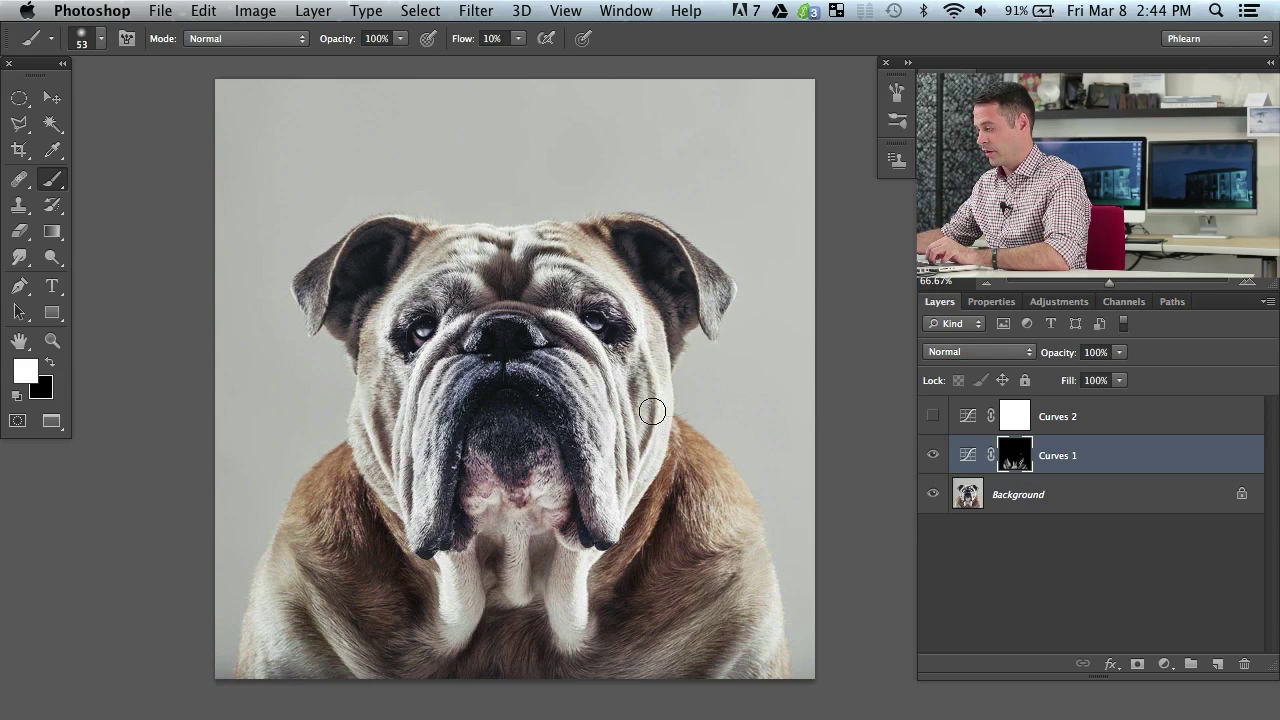
pyautogui.keyDown('ctrl'); pyautogui.keyDown('alt'); pyautogui.moveTo(644, 454); pyautogui.dragTo(635, 454); pyautogui.keyUp('alt'); pyautogui.keyUp('ctrl')
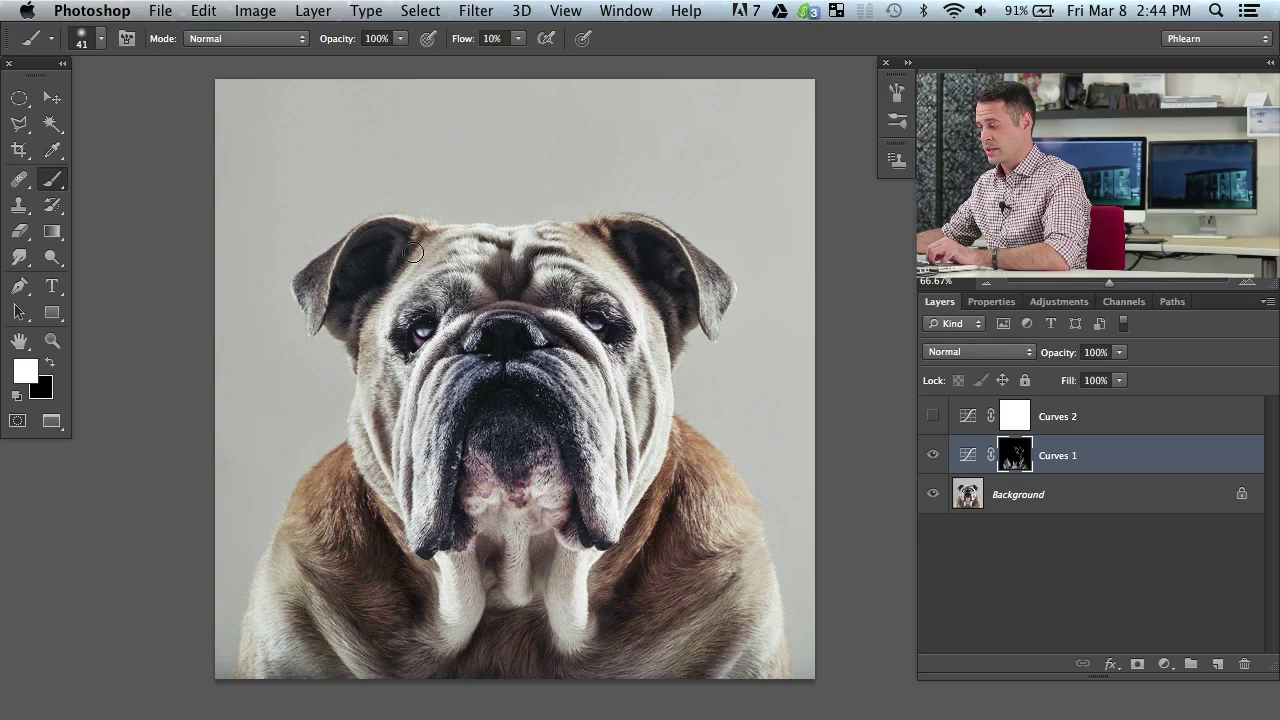
pyautogui.moveTo(342, 312); pyautogui.dragTo(355, 334)
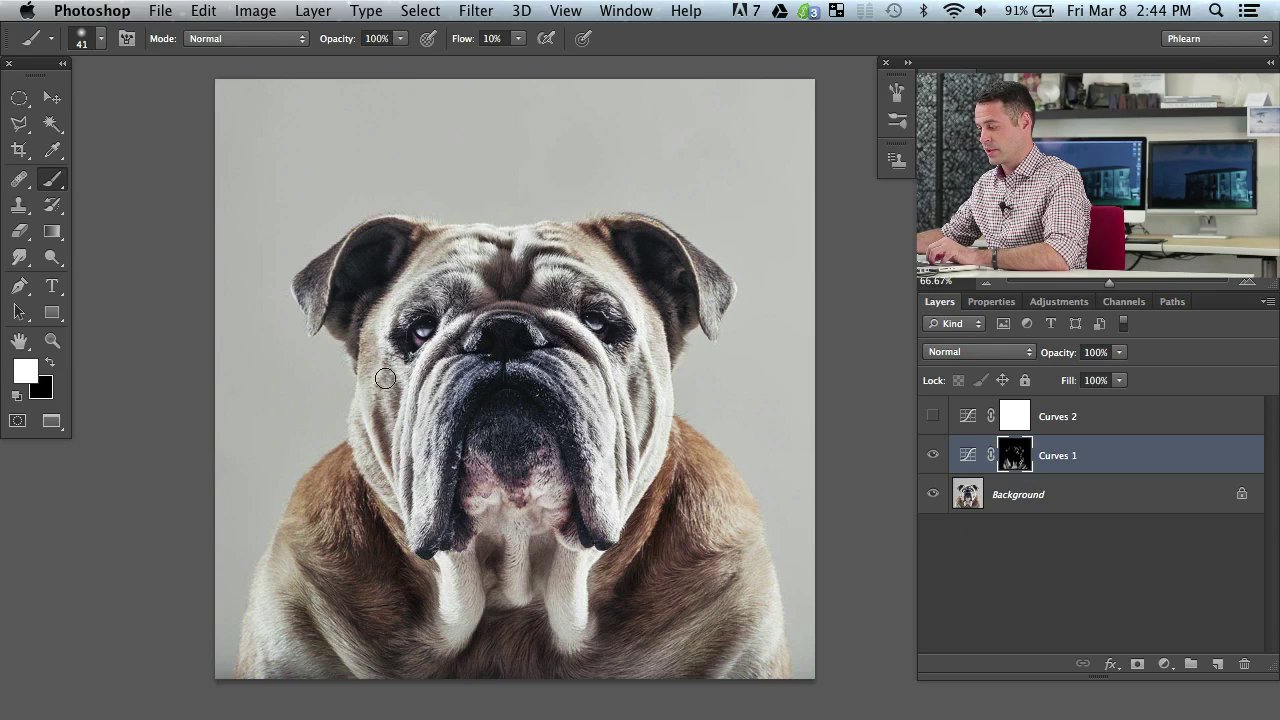
pyautogui.moveTo(385, 378)
pyautogui.mouseDown()
pyautogui.moveTo(383, 416)
pyautogui.moveTo(382, 377)
pyautogui.mouseUp()
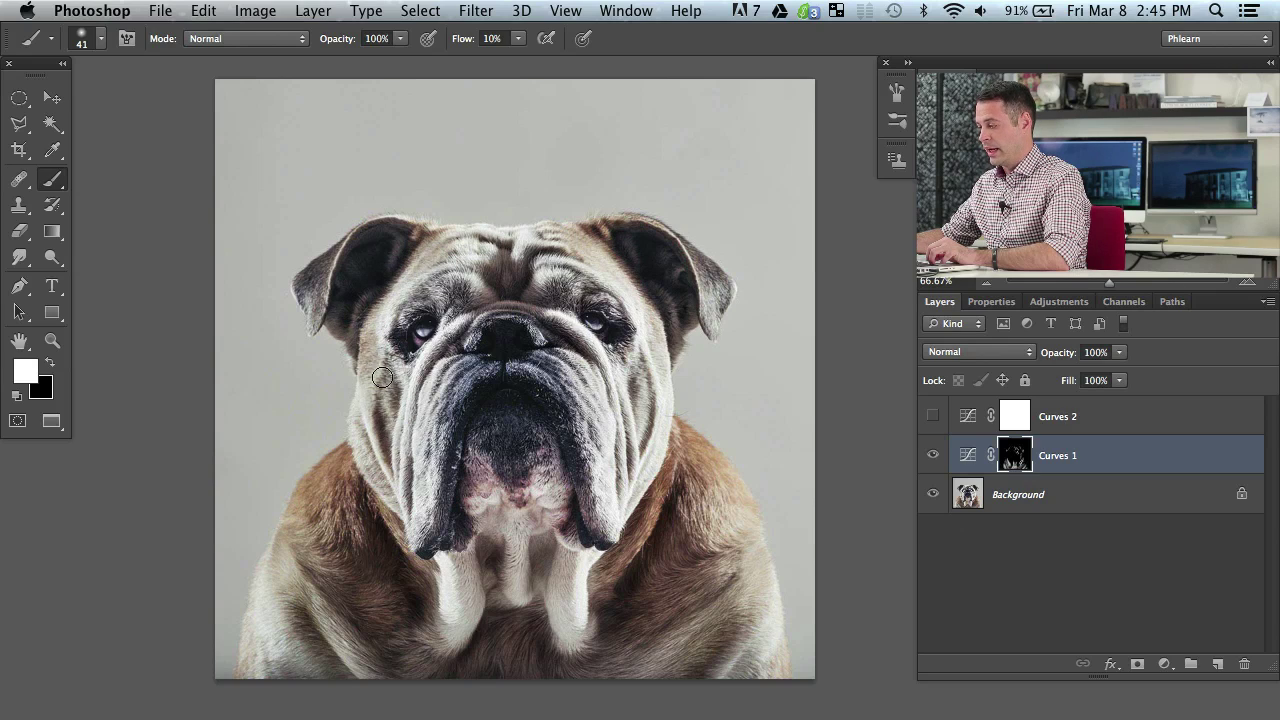
pyautogui.moveTo(373, 488); pyautogui.dragTo(363, 406)
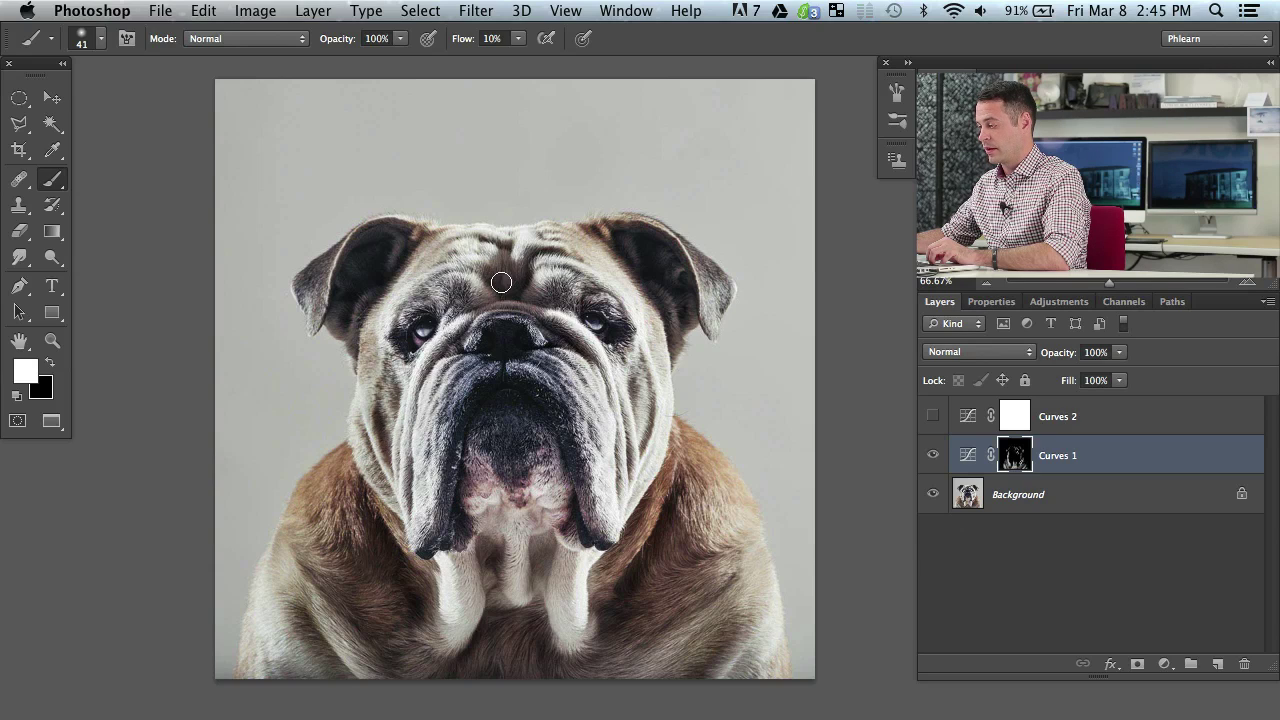
pyautogui.moveTo(501, 283); pyautogui.dragTo(454, 272)
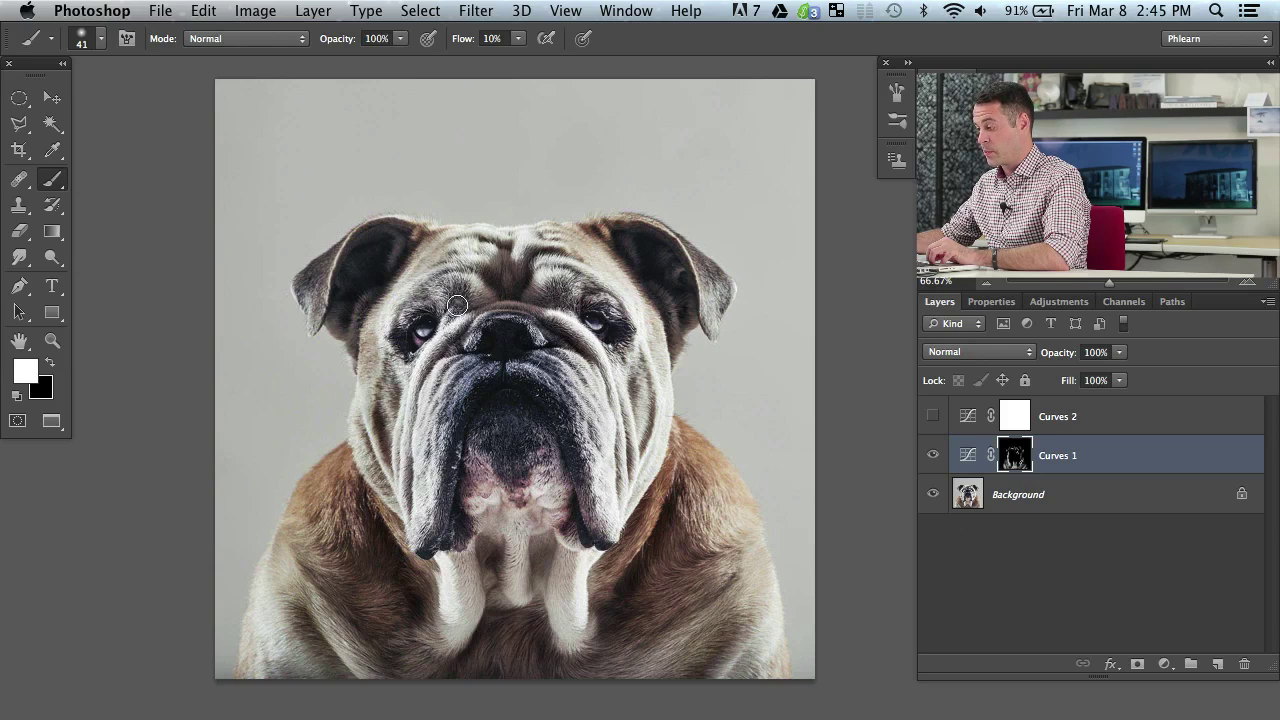
pyautogui.moveTo(432, 316)
pyautogui.mouseDown()
pyautogui.moveTo(398, 312)
pyautogui.moveTo(410, 443)
pyautogui.mouseUp()
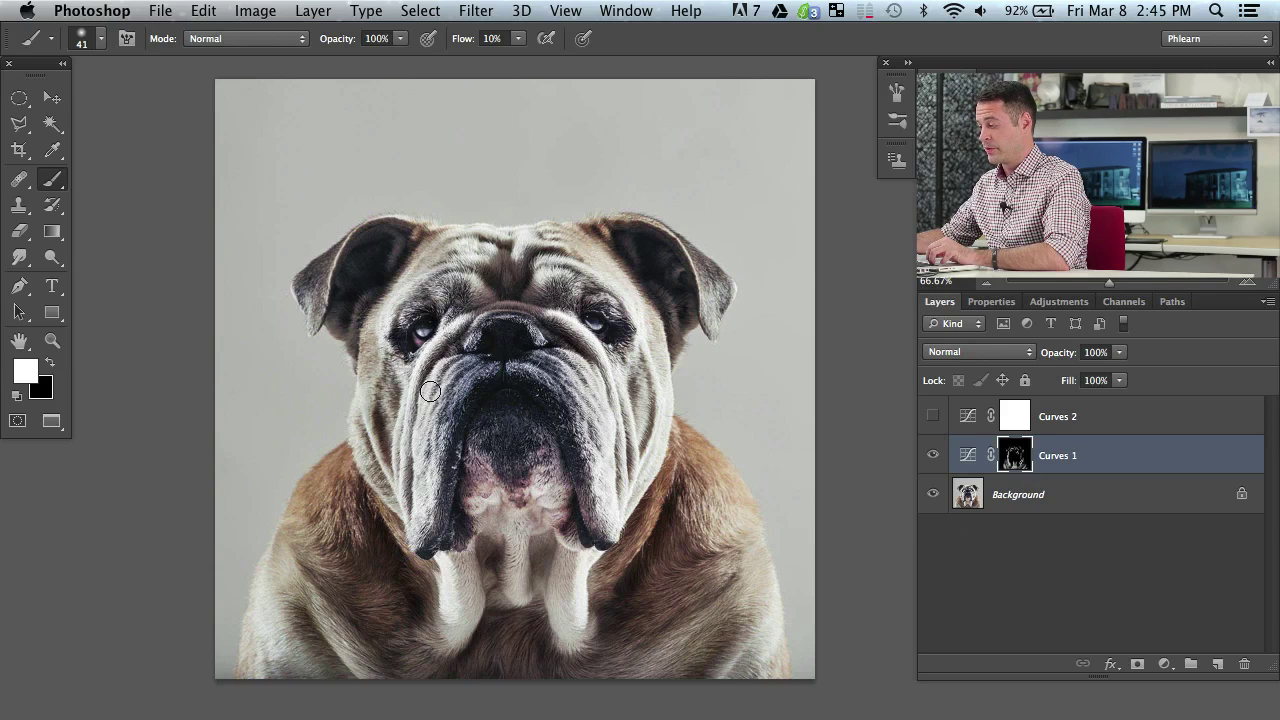
# Paint white on the Curves 1 mask over the muzzle, chin and right-hand cheek folds, using brush sizes from 50 to 38 px
pyautogui.moveTo(476, 377); pyautogui.dragTo(466, 377)
pyautogui.moveTo(441, 431); pyautogui.dragTo(491, 387)
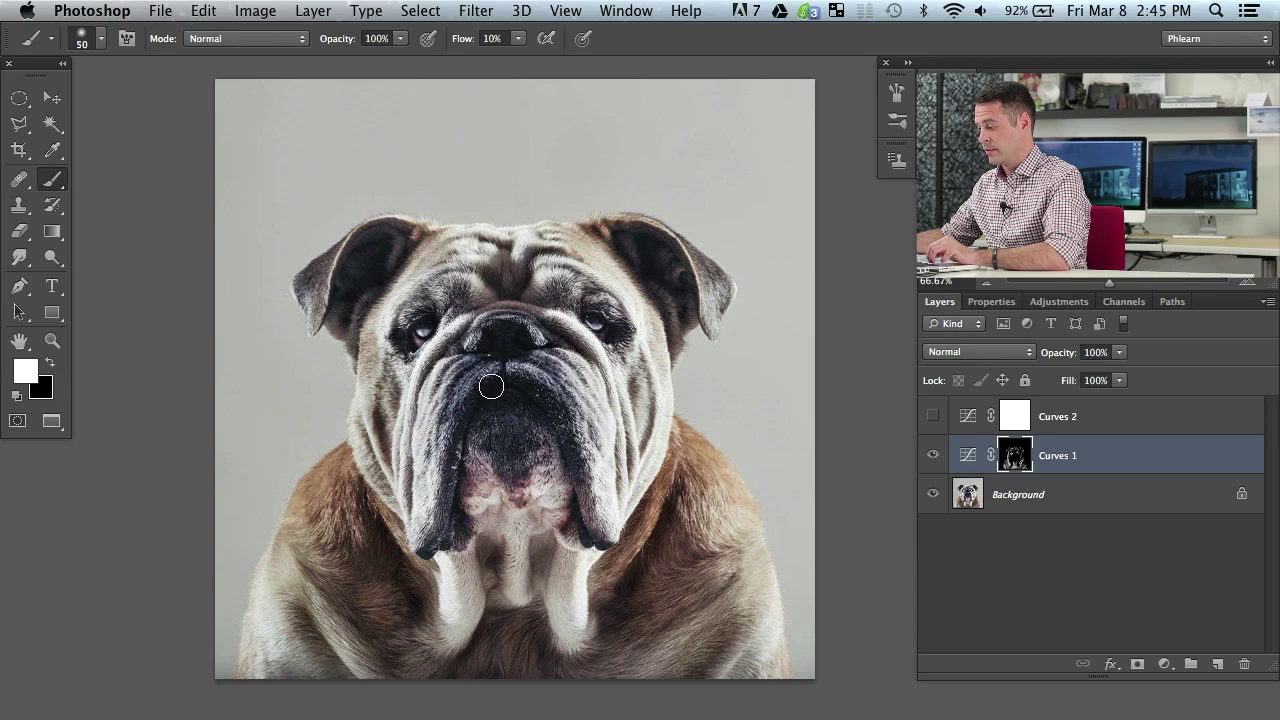
pyautogui.moveTo(544, 470)
pyautogui.mouseDown()
pyautogui.moveTo(570, 490)
pyautogui.moveTo(563, 434)
pyautogui.moveTo(561, 486)
pyautogui.moveTo(494, 406)
pyautogui.moveTo(474, 426)
pyautogui.mouseUp()
pyautogui.moveTo(620, 446); pyautogui.dragTo(594, 446)
pyautogui.moveTo(631, 400); pyautogui.dragTo(647, 398)
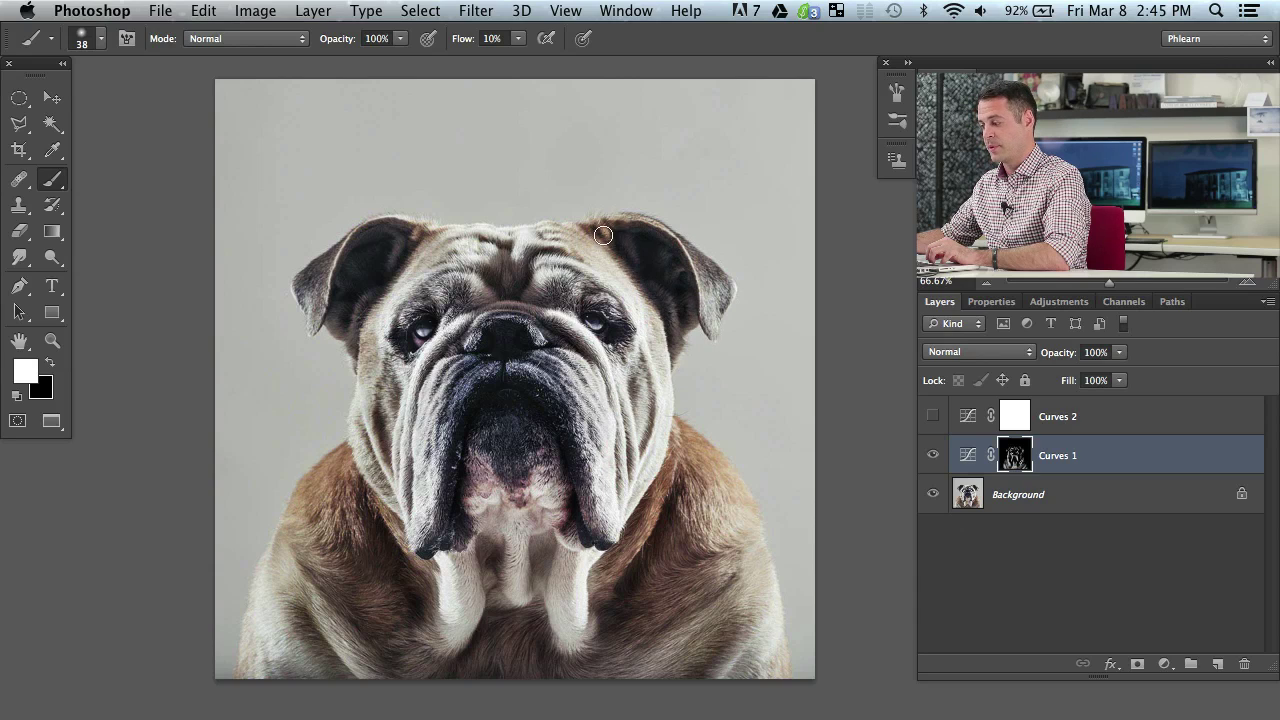
# Paint white on the Curves 1 mask into the forehead wrinkles and the folds above the nose, using brush sizes of 20 and 38 px
pyautogui.moveTo(562, 230); pyautogui.dragTo(549, 238)
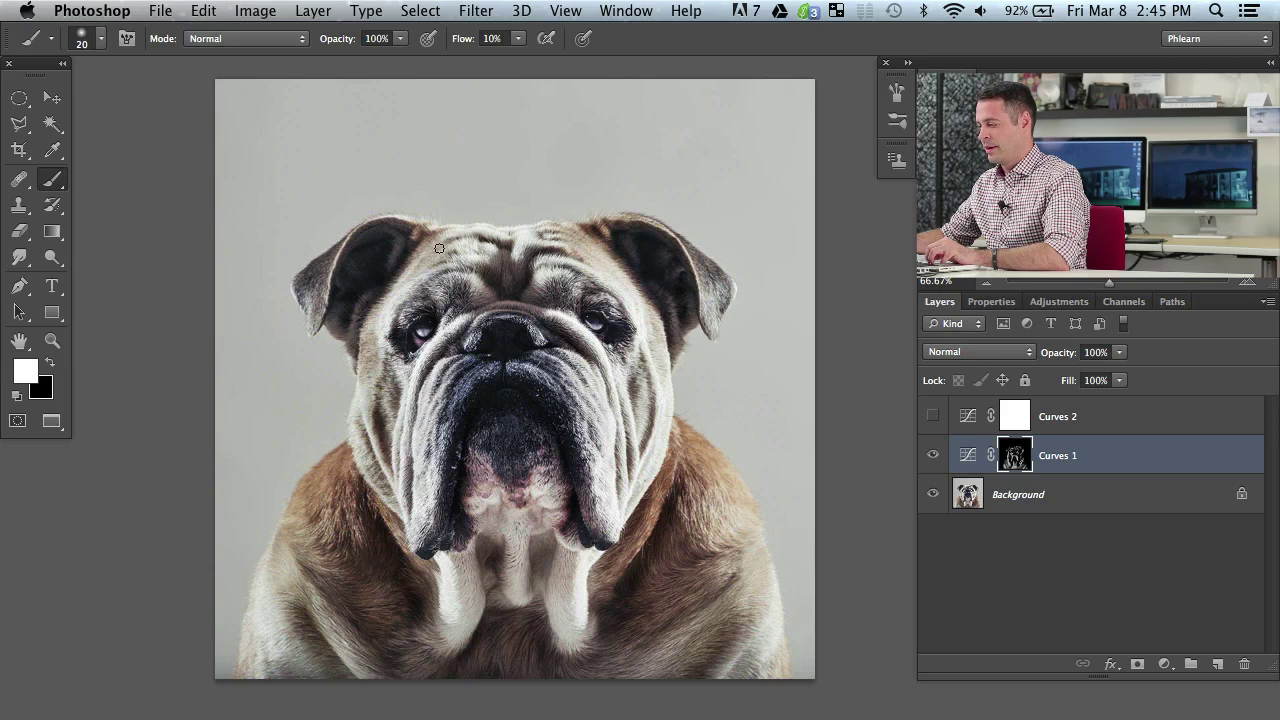
pyautogui.moveTo(442, 253); pyautogui.dragTo(455, 254)
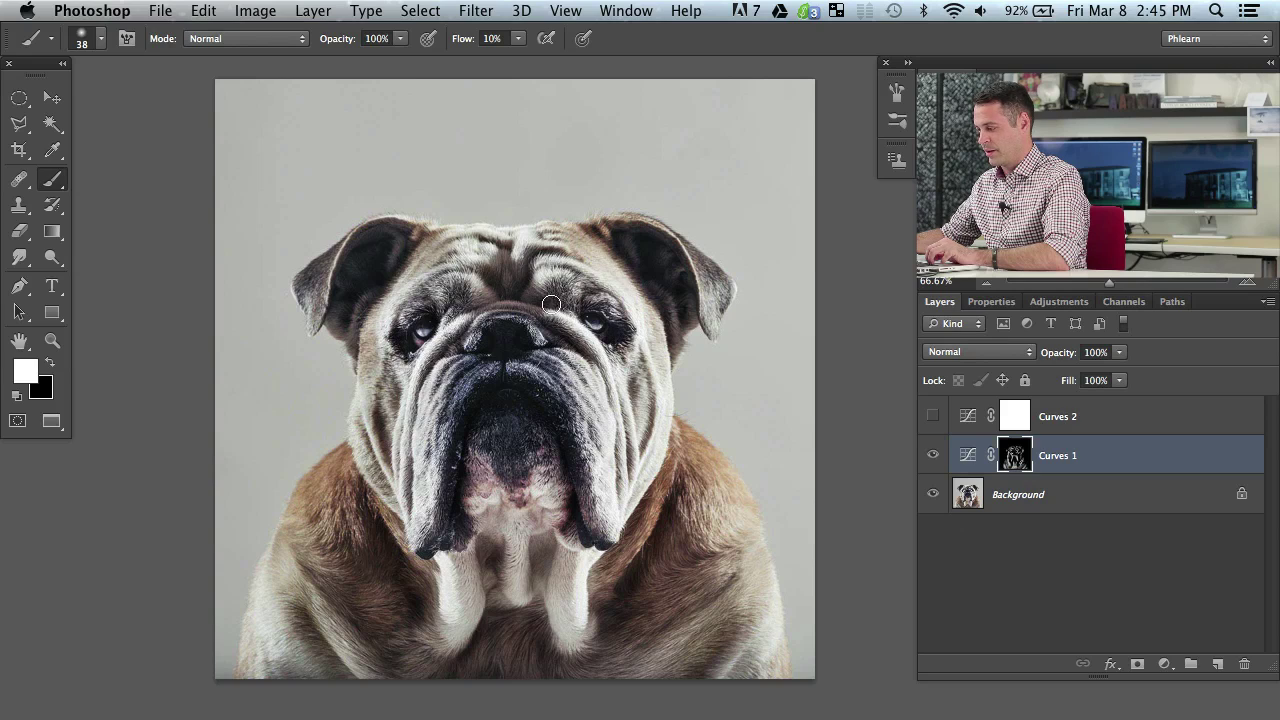
pyautogui.moveTo(551, 303); pyautogui.dragTo(540, 299)
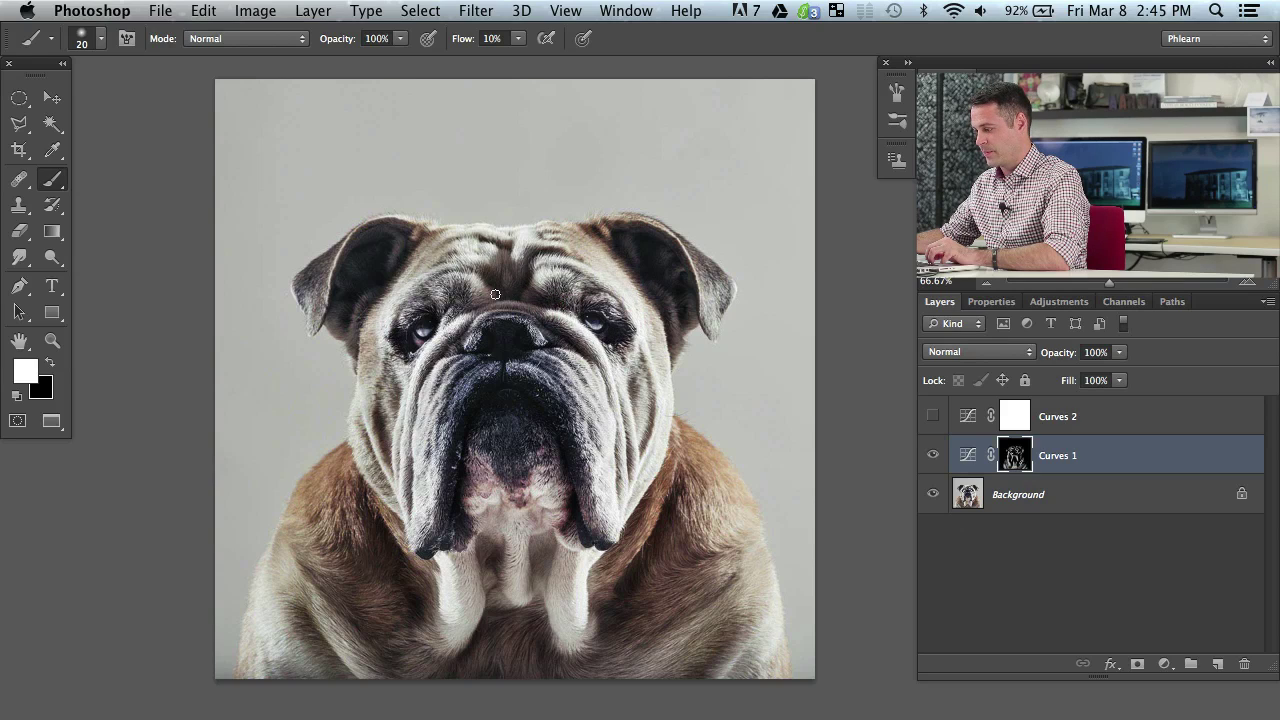
pyautogui.moveTo(495, 286); pyautogui.dragTo(453, 316)
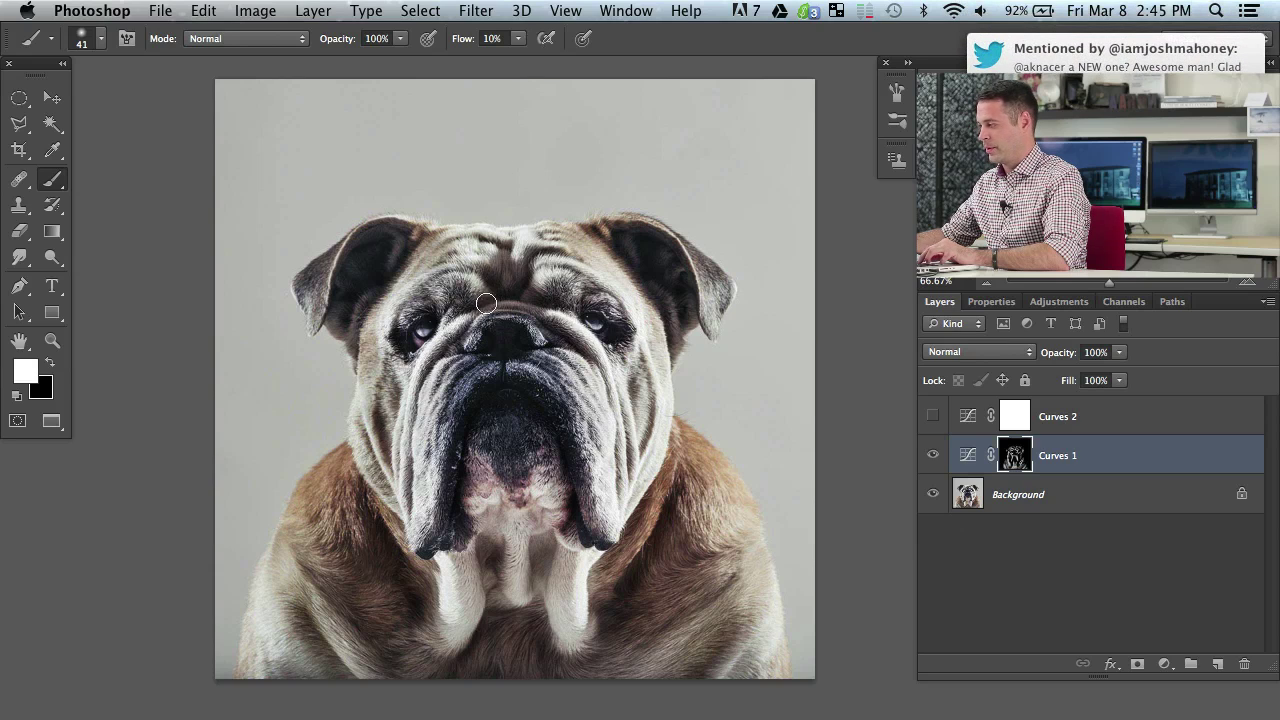
# Paint black on the Curves 1 mask over the dark chin with a 56 px brush, and restore white as the painting color
pyautogui.press('x')
pyautogui.moveTo(486, 450); pyautogui.dragTo(497, 450)
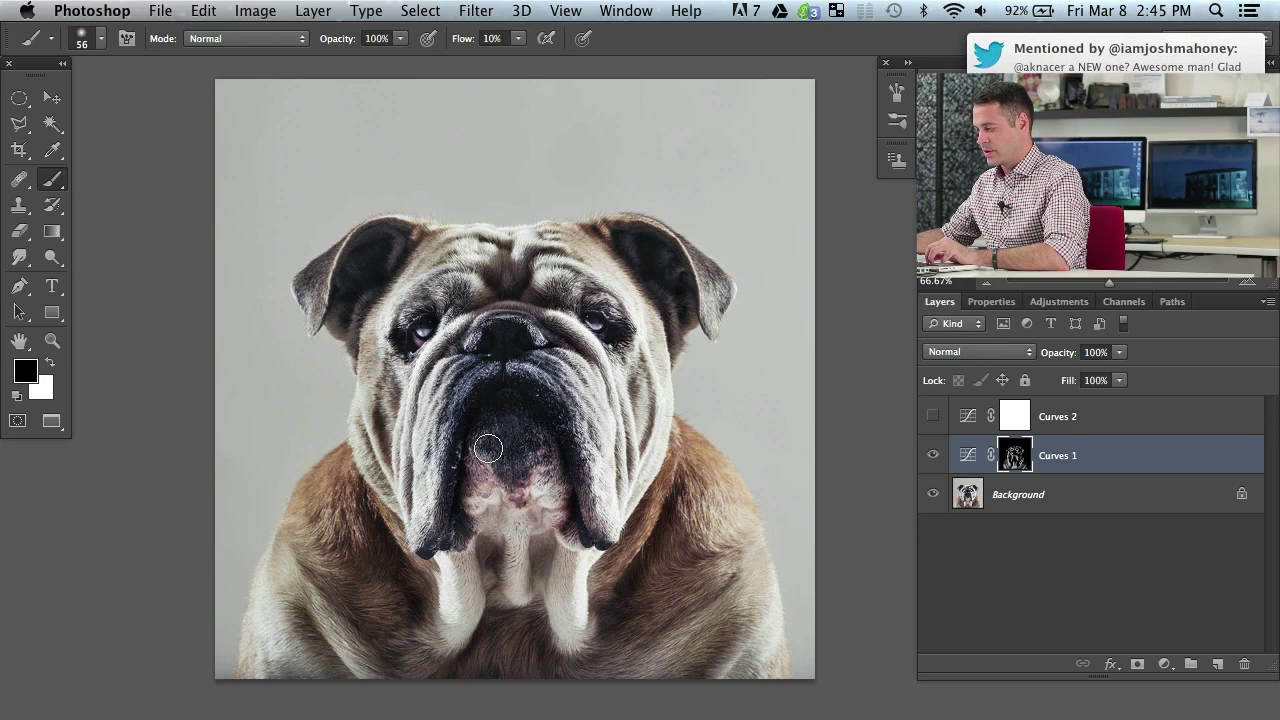
pyautogui.press('x')
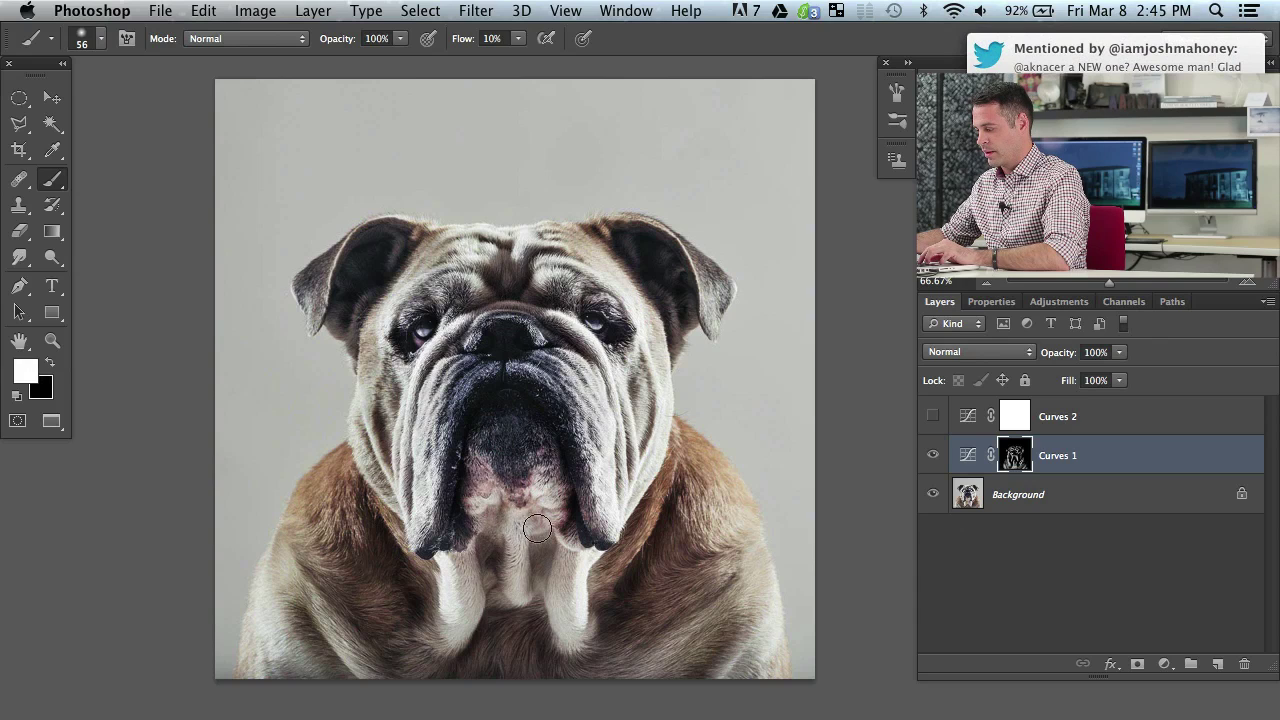
# Toggle Curves 1 off and on to compare the portrait with and without the darkened facial folds
pyautogui.click(932, 455)
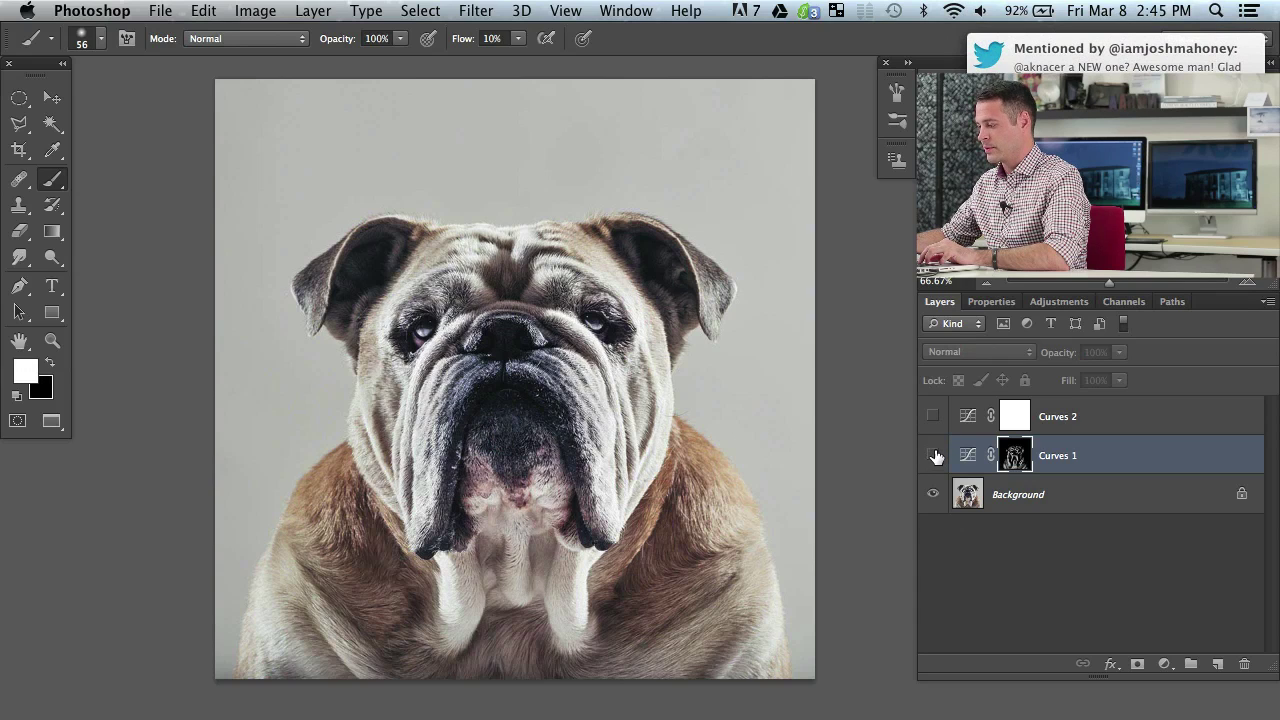
pyautogui.click(932, 455)
pyautogui.click(932, 455)
pyautogui.click(932, 455)
pyautogui.click(932, 455)
pyautogui.click(932, 456)
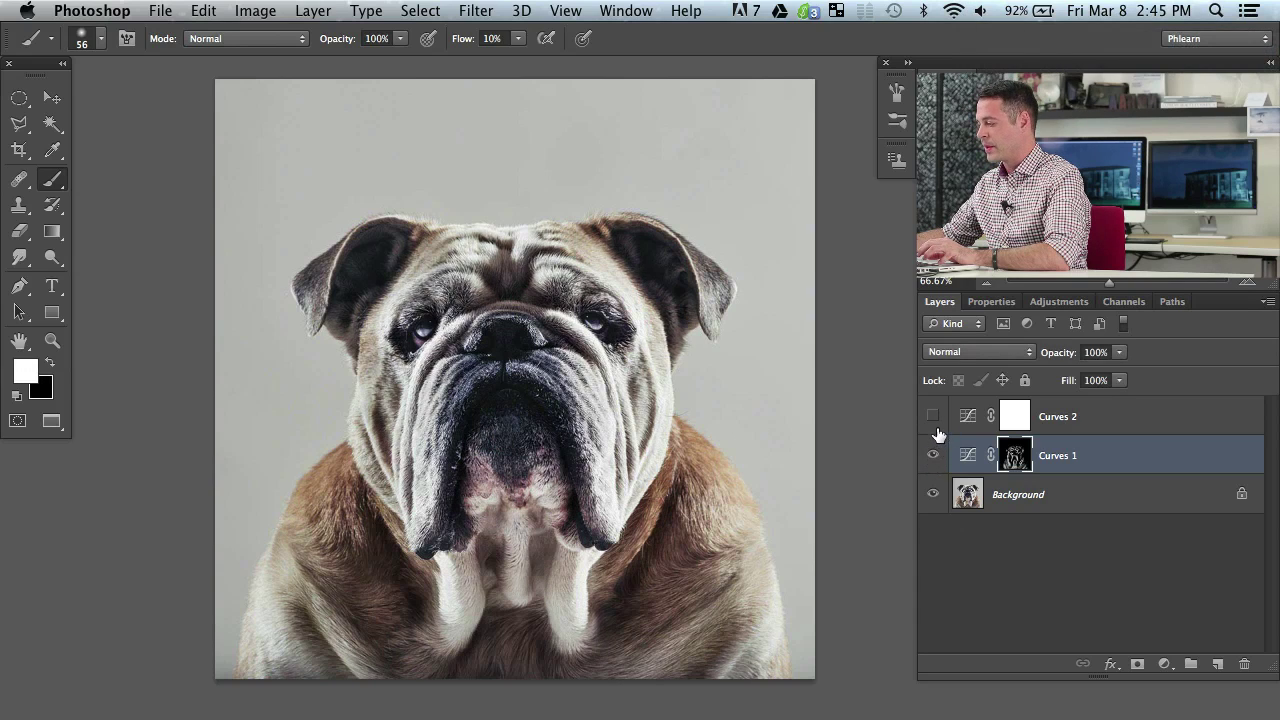
# Make the Curves 2 layer visible, select its layer mask and invert the mask to black
pyautogui.click(932, 418)
pyautogui.click(1015, 416)
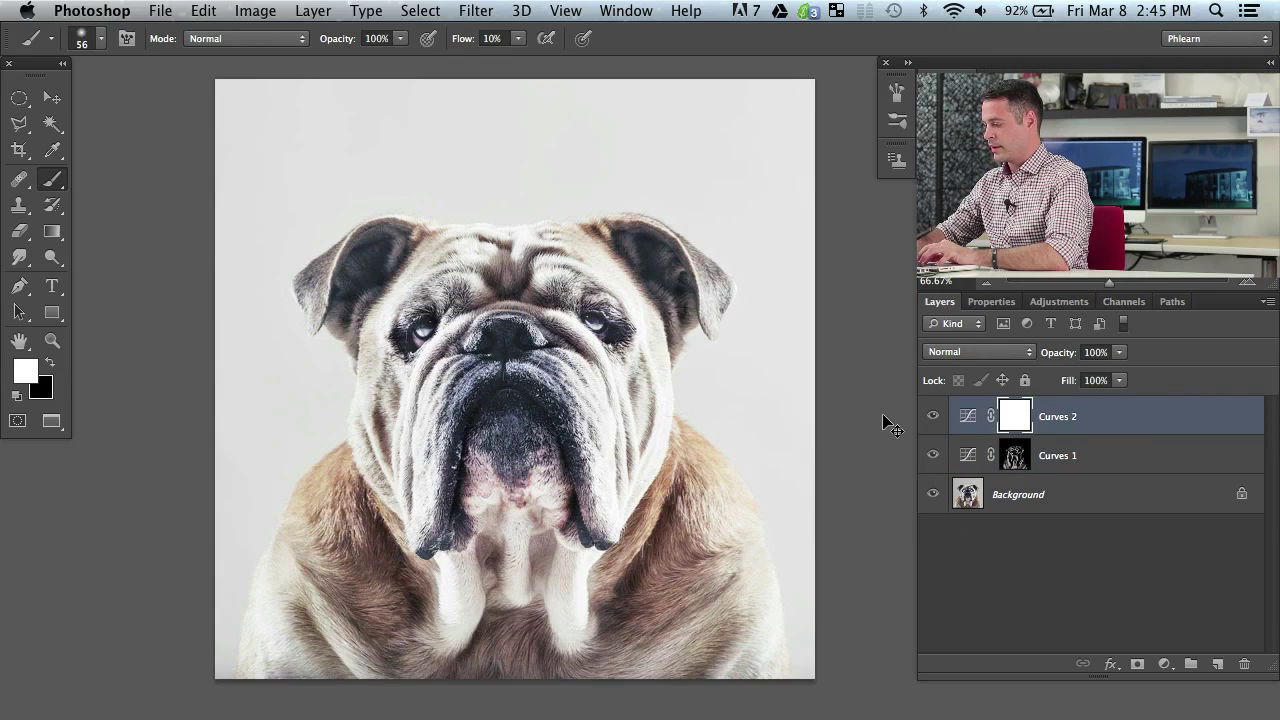
pyautogui.press('super+i')
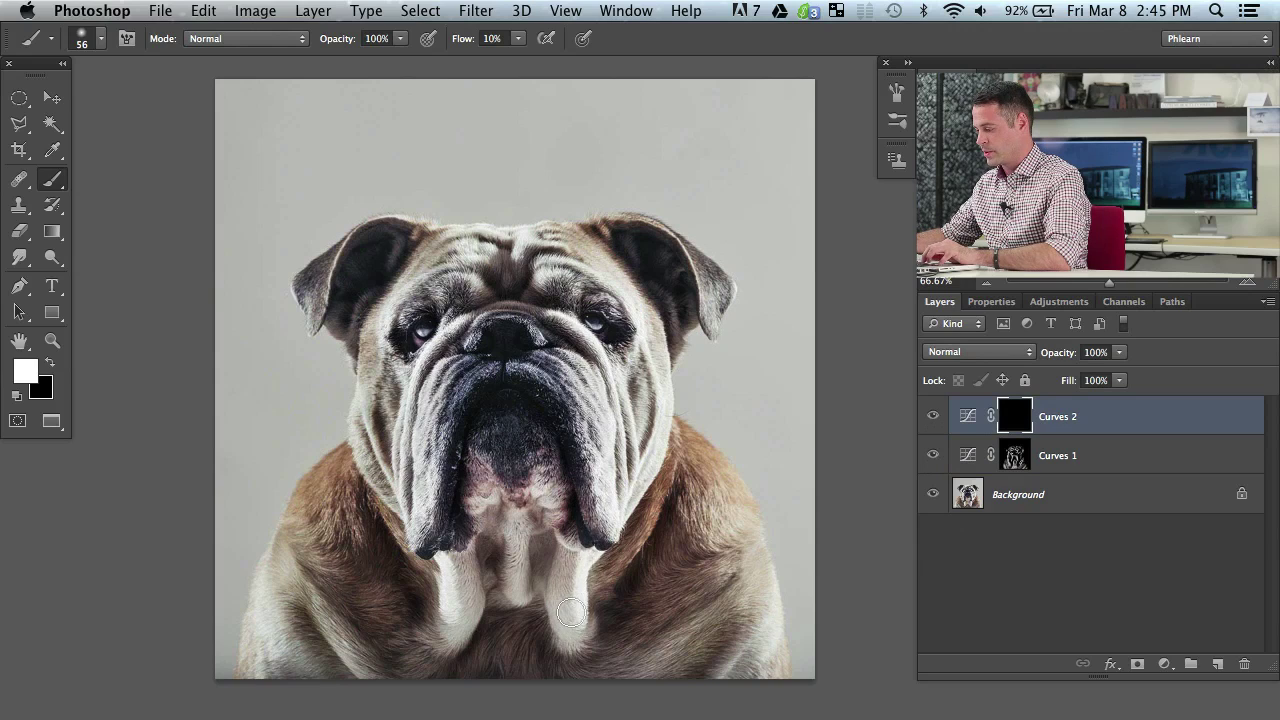
# Paint white on the Curves 2 mask over the chest folds, both shoulders and the chin, using brush sizes of 98, 83 and 59 px
pyautogui.moveTo(571, 612)
pyautogui.mouseDown()
pyautogui.moveTo(571, 647)
pyautogui.moveTo(603, 630)
pyautogui.mouseUp()
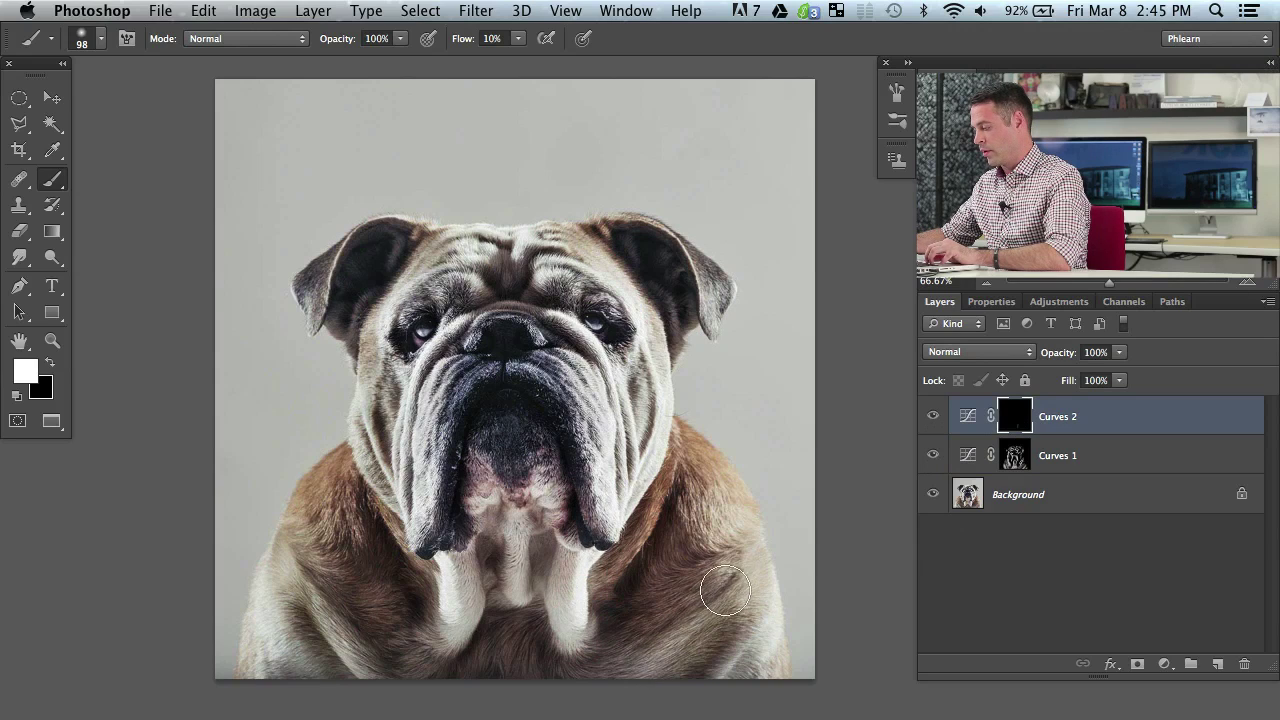
pyautogui.moveTo(677, 643); pyautogui.dragTo(662, 643)
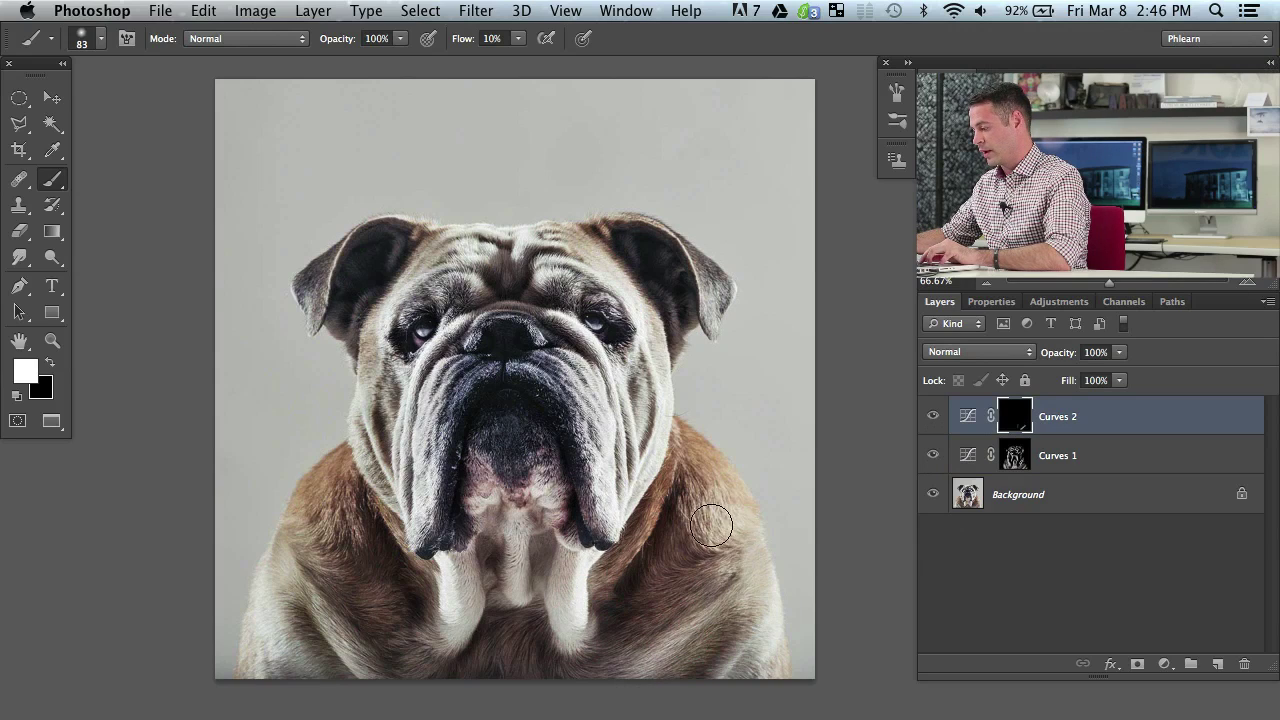
pyautogui.moveTo(711, 525)
pyautogui.mouseDown()
pyautogui.moveTo(645, 544)
pyautogui.moveTo(608, 559)
pyautogui.mouseUp()
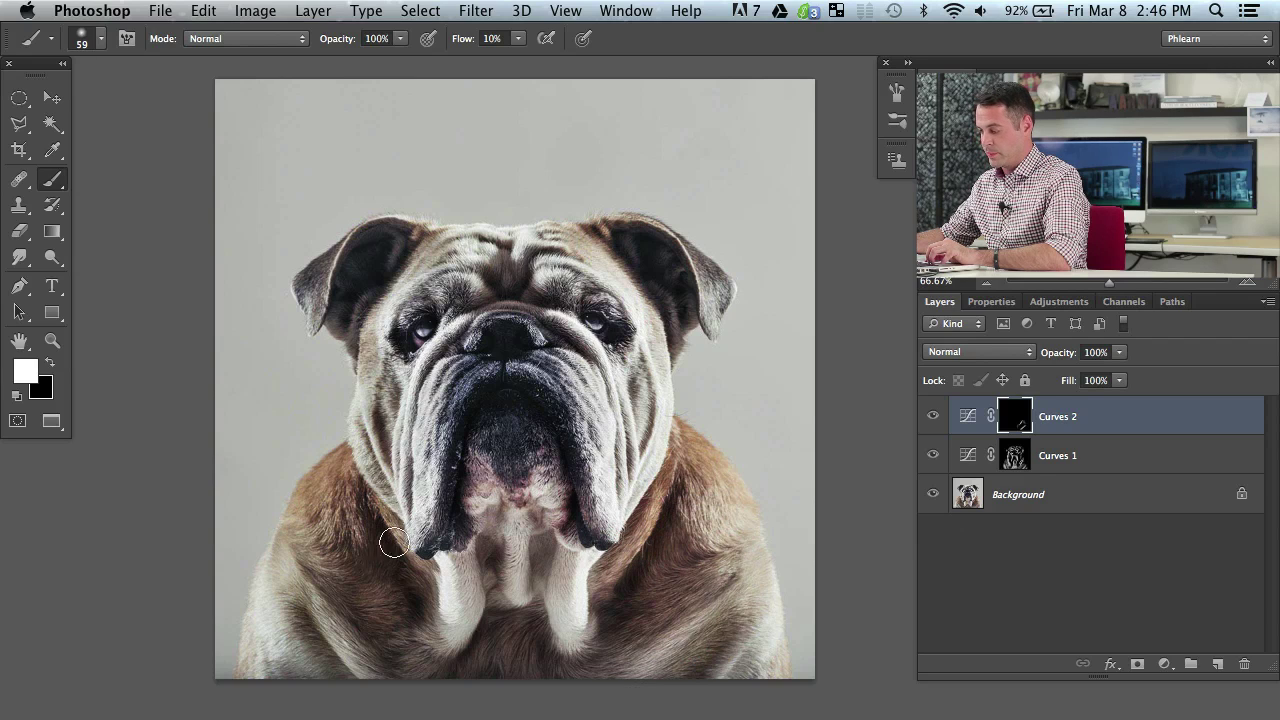
pyautogui.moveTo(320, 595)
pyautogui.mouseDown()
pyautogui.moveTo(354, 669)
pyautogui.moveTo(329, 515)
pyautogui.moveTo(356, 541)
pyautogui.moveTo(334, 491)
pyautogui.moveTo(333, 563)
pyautogui.mouseUp()
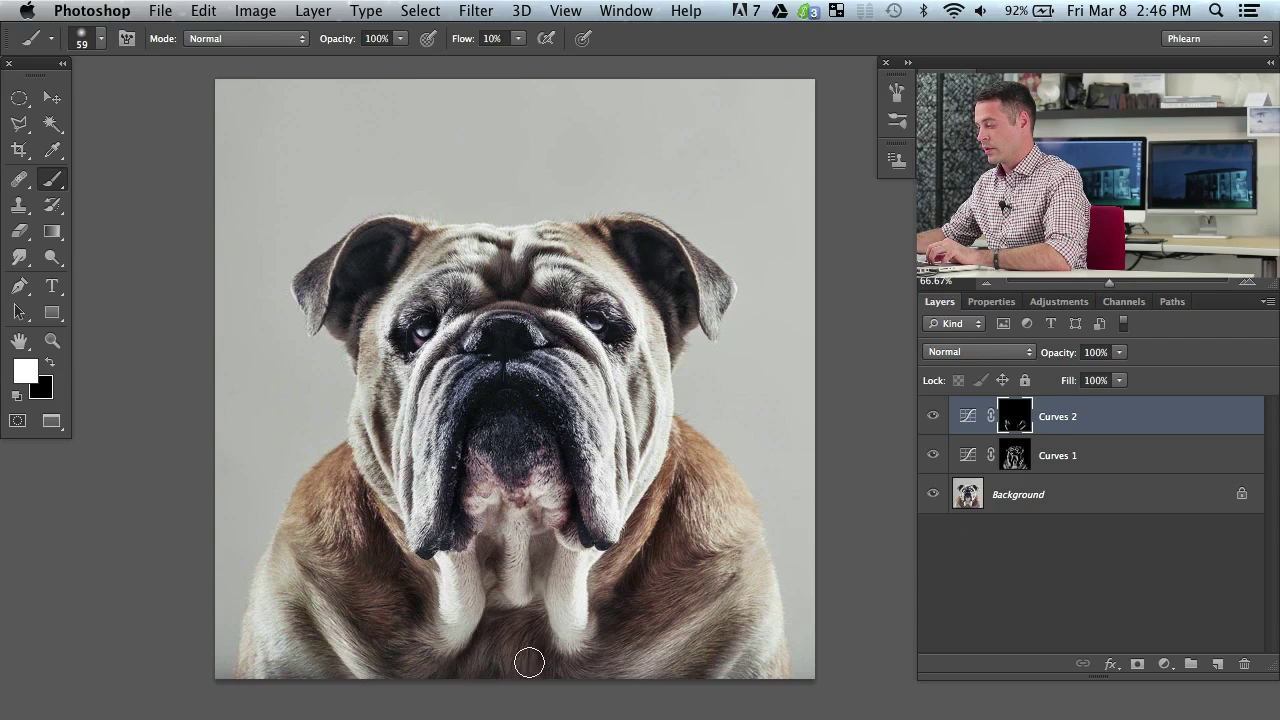
pyautogui.moveTo(515, 525)
pyautogui.mouseDown()
pyautogui.moveTo(514, 560)
pyautogui.moveTo(514, 524)
pyautogui.moveTo(480, 553)
pyautogui.moveTo(520, 595)
pyautogui.moveTo(540, 480)
pyautogui.moveTo(552, 501)
pyautogui.moveTo(483, 497)
pyautogui.moveTo(500, 448)
pyautogui.mouseUp()
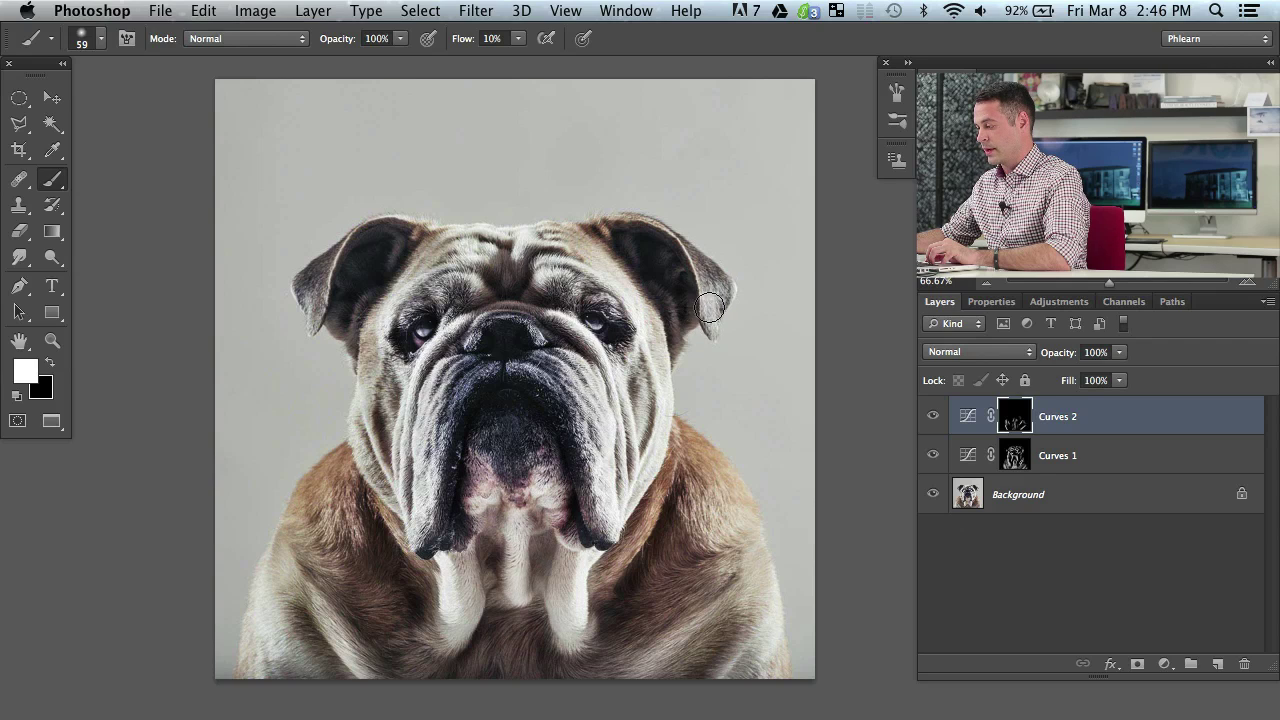
# Paint white on the Curves 2 mask over the ears, eye area, left-hand cheek and upper shoulder, using brush sizes of 38 and 56 px
pyautogui.moveTo(709, 308)
pyautogui.mouseDown()
pyautogui.moveTo(710, 268)
pyautogui.moveTo(634, 311)
pyautogui.moveTo(611, 278)
pyautogui.moveTo(582, 298)
pyautogui.moveTo(541, 263)
pyautogui.moveTo(492, 271)
pyautogui.moveTo(497, 255)
pyautogui.moveTo(504, 276)
pyautogui.moveTo(481, 242)
pyautogui.moveTo(451, 281)
pyautogui.moveTo(472, 294)
pyautogui.moveTo(478, 271)
pyautogui.moveTo(471, 296)
pyautogui.moveTo(475, 285)
pyautogui.moveTo(450, 281)
pyautogui.moveTo(398, 310)
pyautogui.mouseUp()
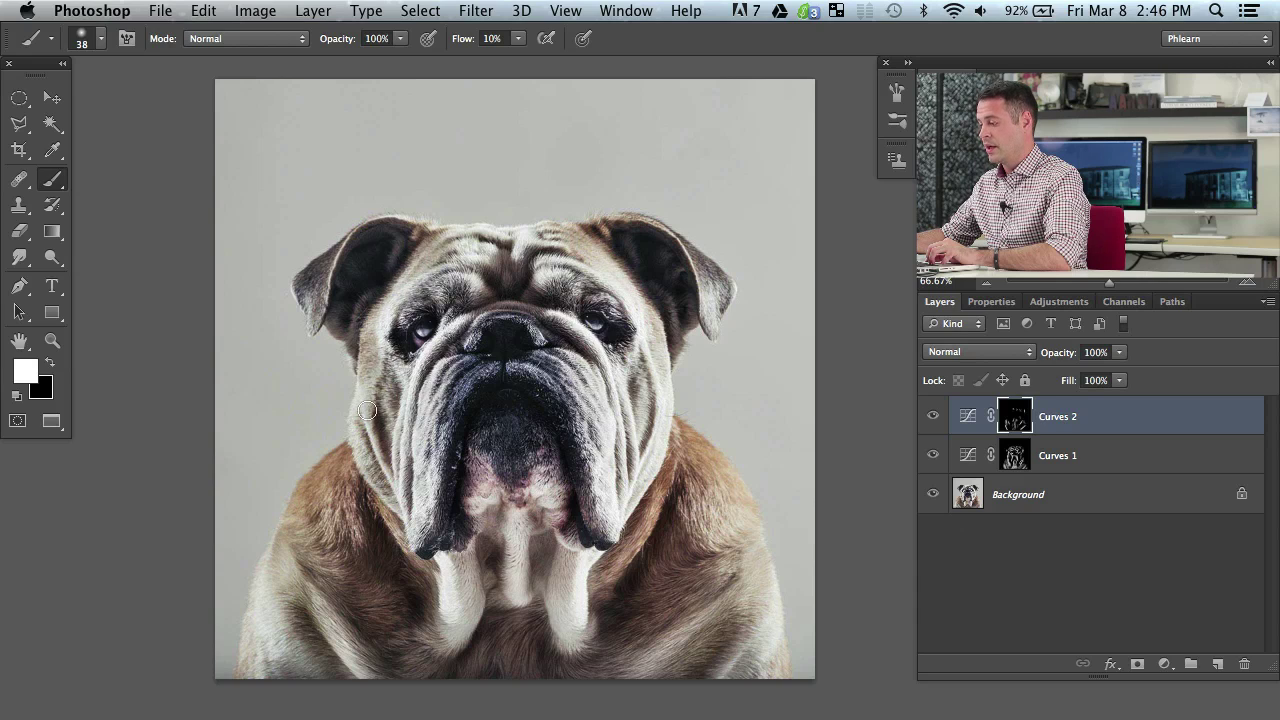
pyautogui.moveTo(362, 436)
pyautogui.mouseDown()
pyautogui.moveTo(390, 490)
pyautogui.moveTo(400, 428)
pyautogui.mouseUp()
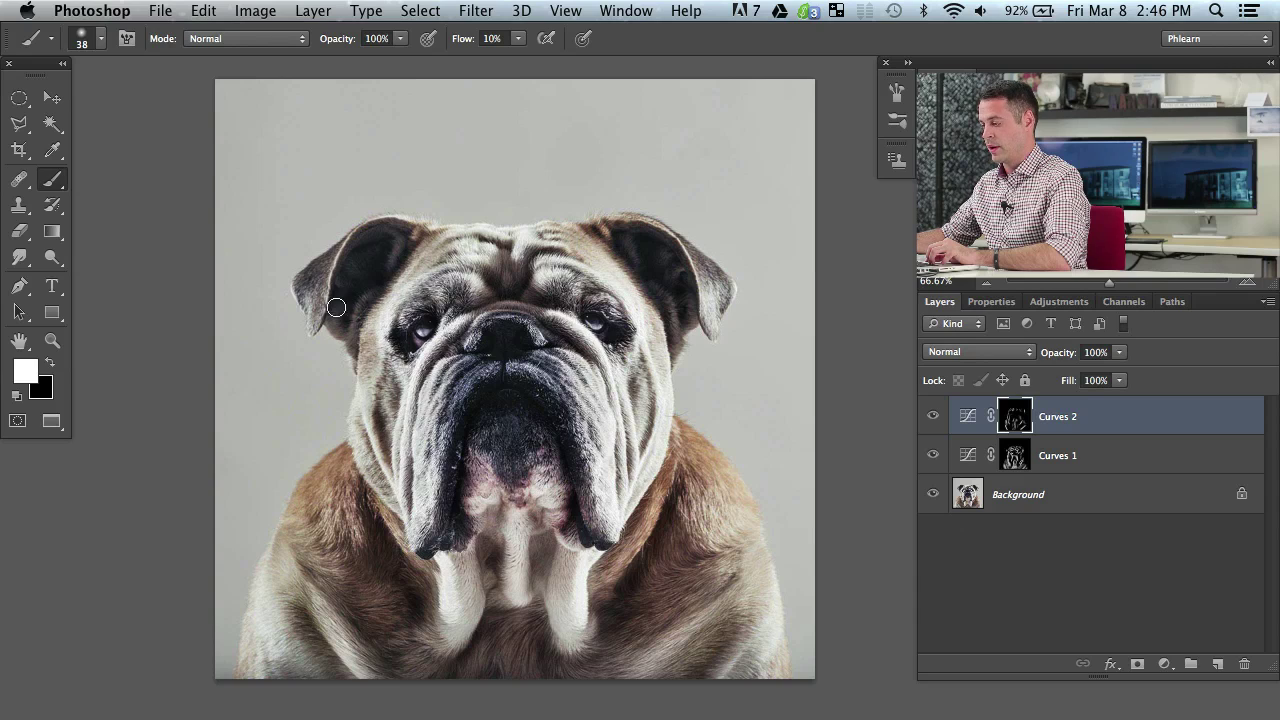
pyautogui.moveTo(336, 308)
pyautogui.mouseDown()
pyautogui.moveTo(320, 276)
pyautogui.moveTo(314, 321)
pyautogui.moveTo(300, 283)
pyautogui.moveTo(327, 261)
pyautogui.moveTo(309, 300)
pyautogui.moveTo(327, 268)
pyautogui.moveTo(363, 300)
pyautogui.mouseUp()
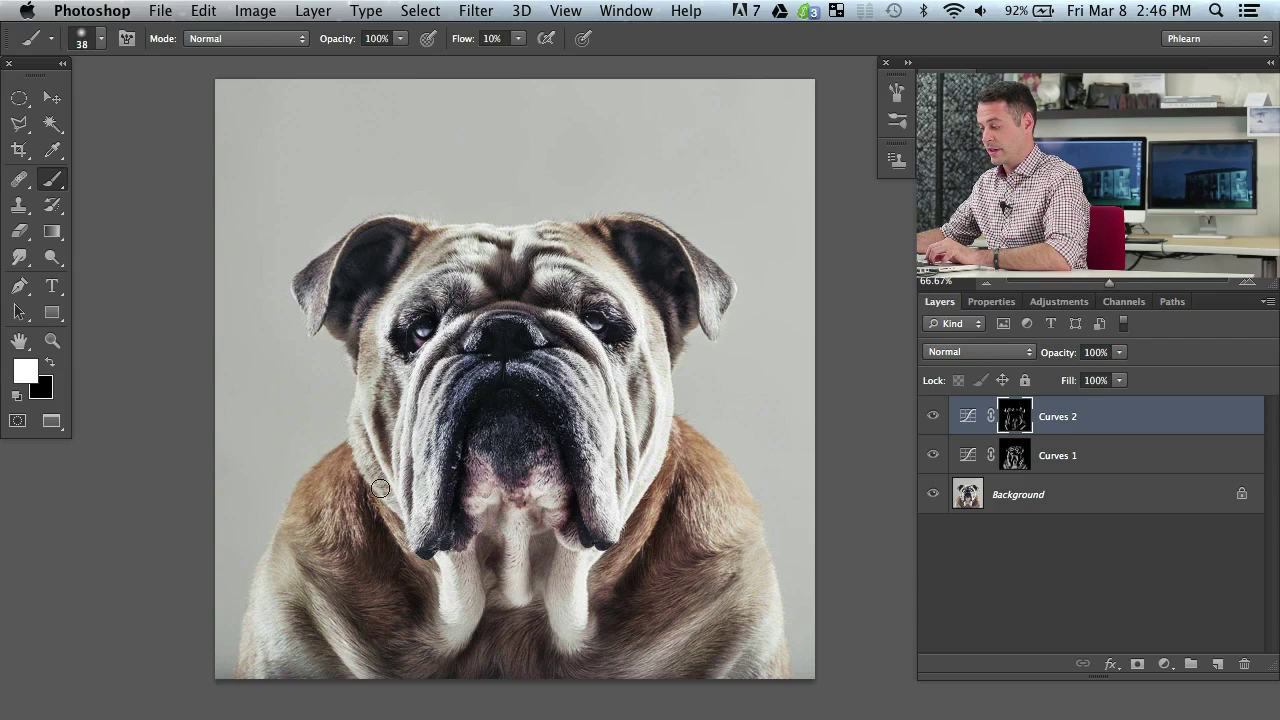
pyautogui.moveTo(351, 506); pyautogui.dragTo(362, 507)
pyautogui.moveTo(352, 505)
pyautogui.mouseDown()
pyautogui.moveTo(349, 472)
pyautogui.moveTo(337, 477)
pyautogui.moveTo(355, 499)
pyautogui.mouseUp()
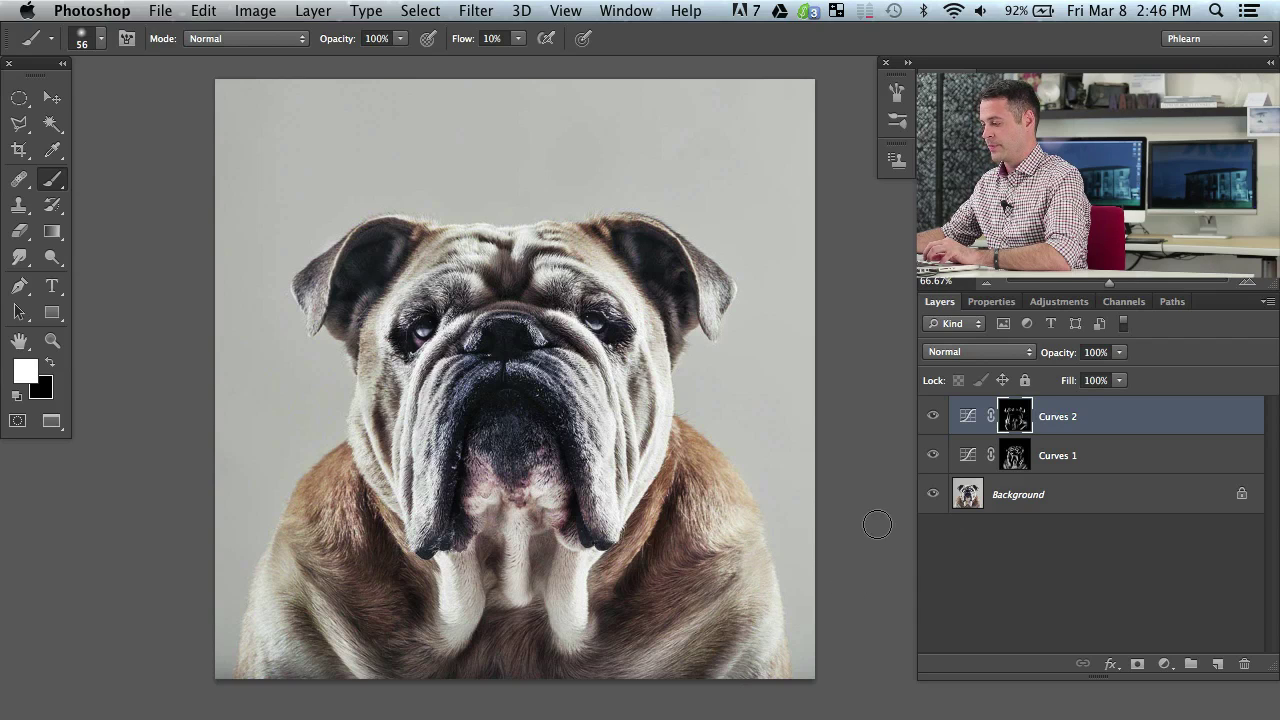
# Toggle the Curves 1 and Curves 2 layers off and on to compare the original portrait with the finished dodge and burn
pyautogui.click(933, 420)
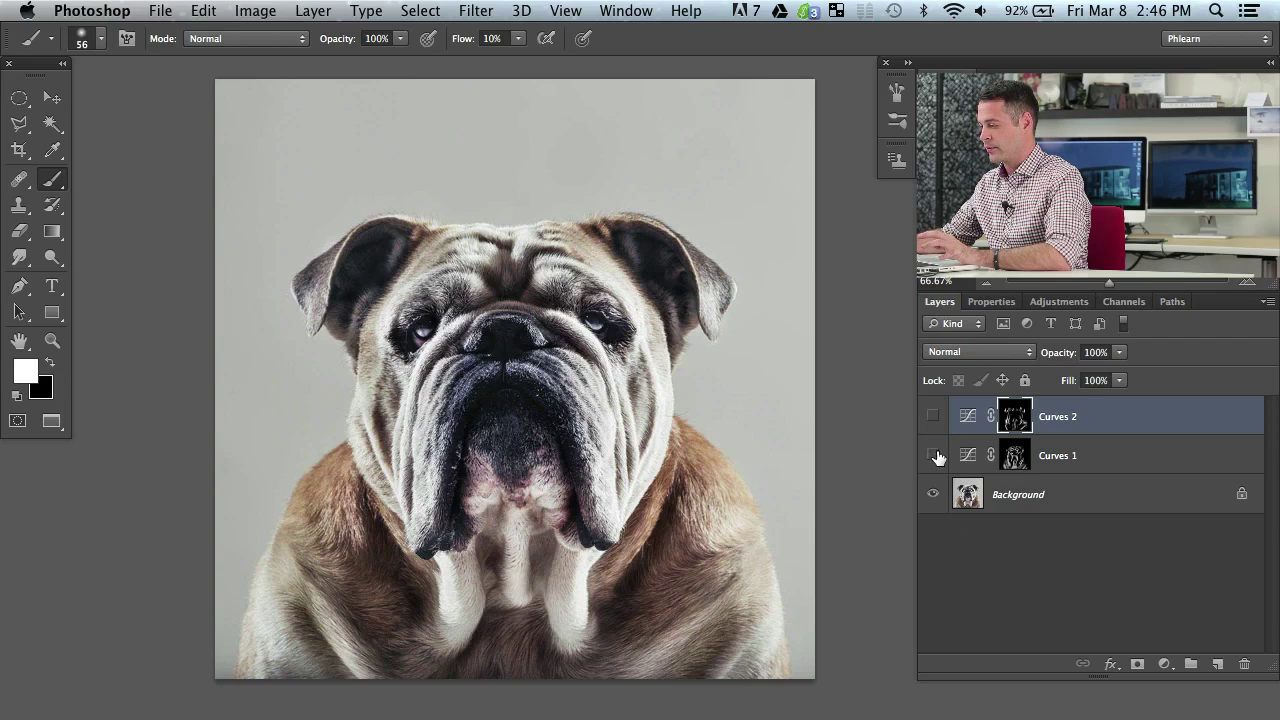
pyautogui.click(937, 417)
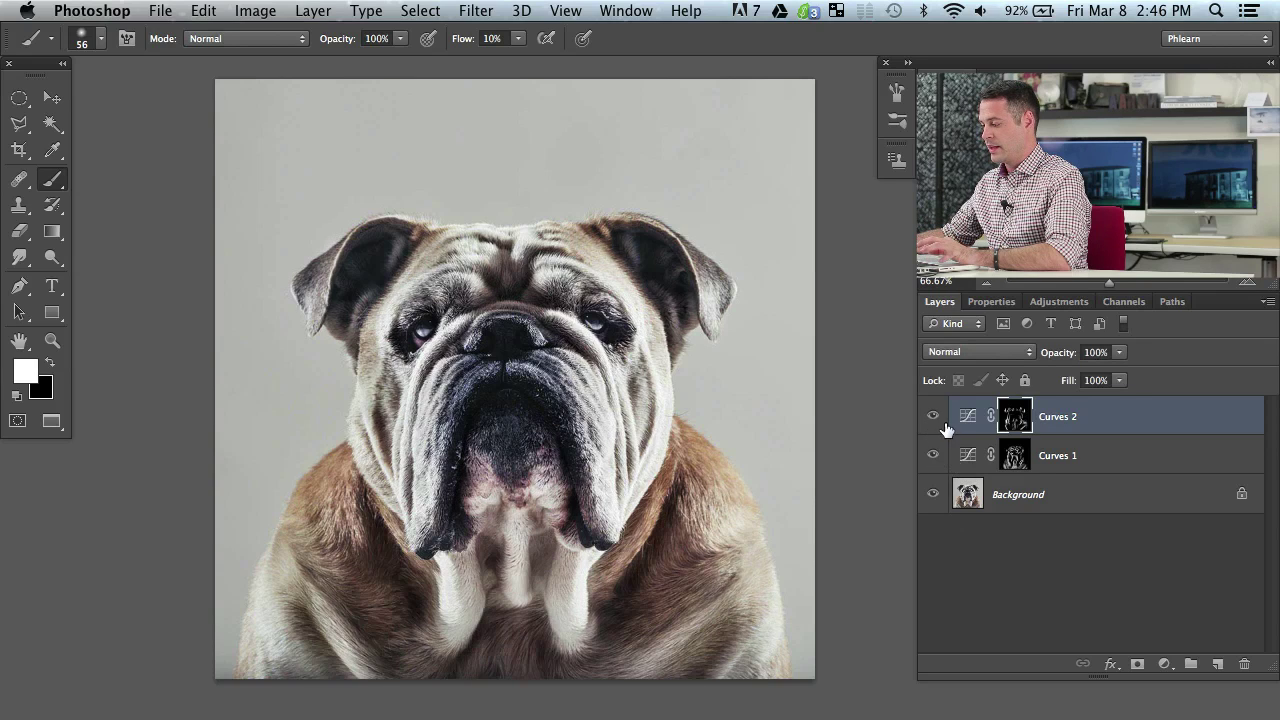
pyautogui.keyDown('alt'); pyautogui.click(934, 455); pyautogui.keyUp('alt')
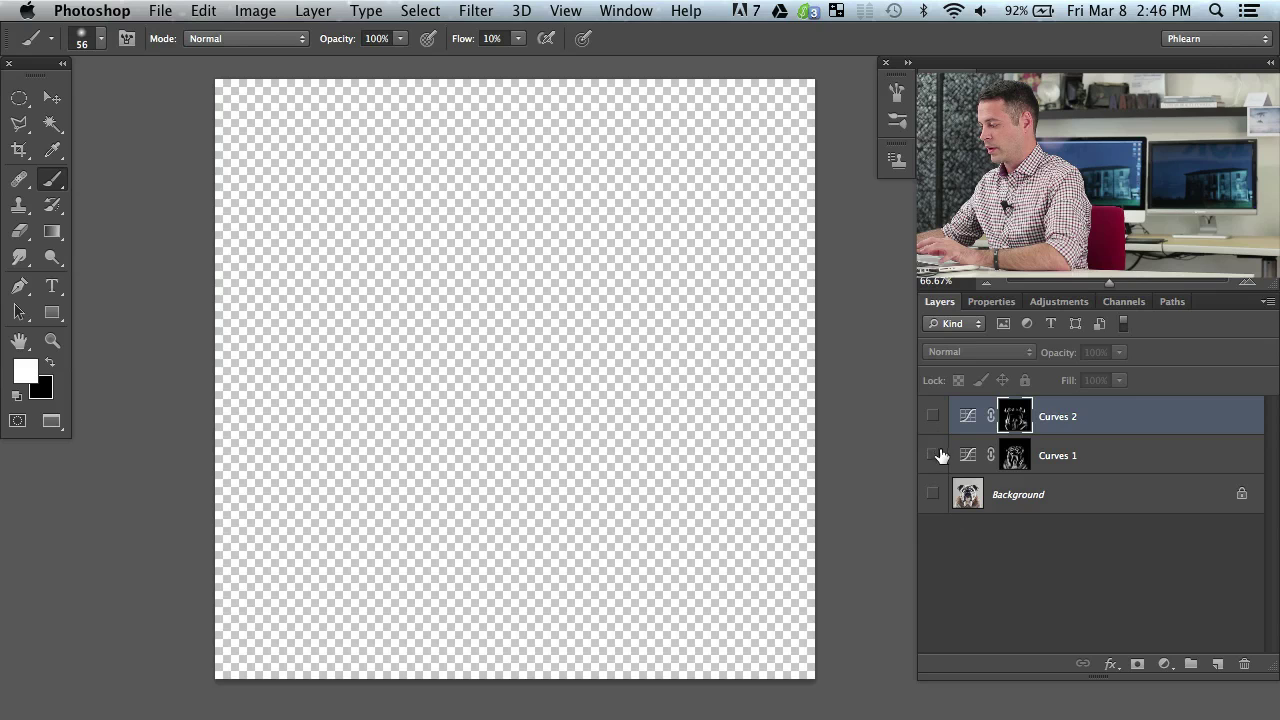
pyautogui.click(932, 487)
pyautogui.click(932, 416)
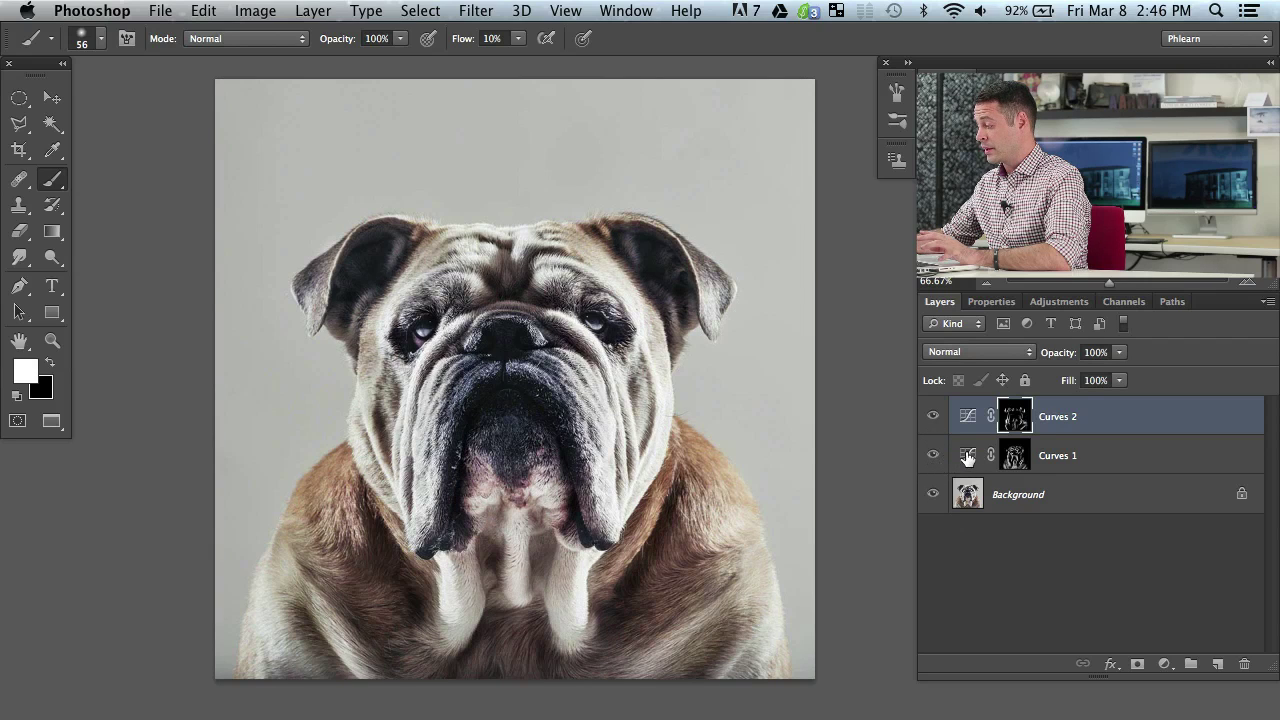
# Soften the darkening of the Curves 1 adjustment by moving the RGB curve's middle point closer to the diagonal
pyautogui.doubleClick(968, 458)
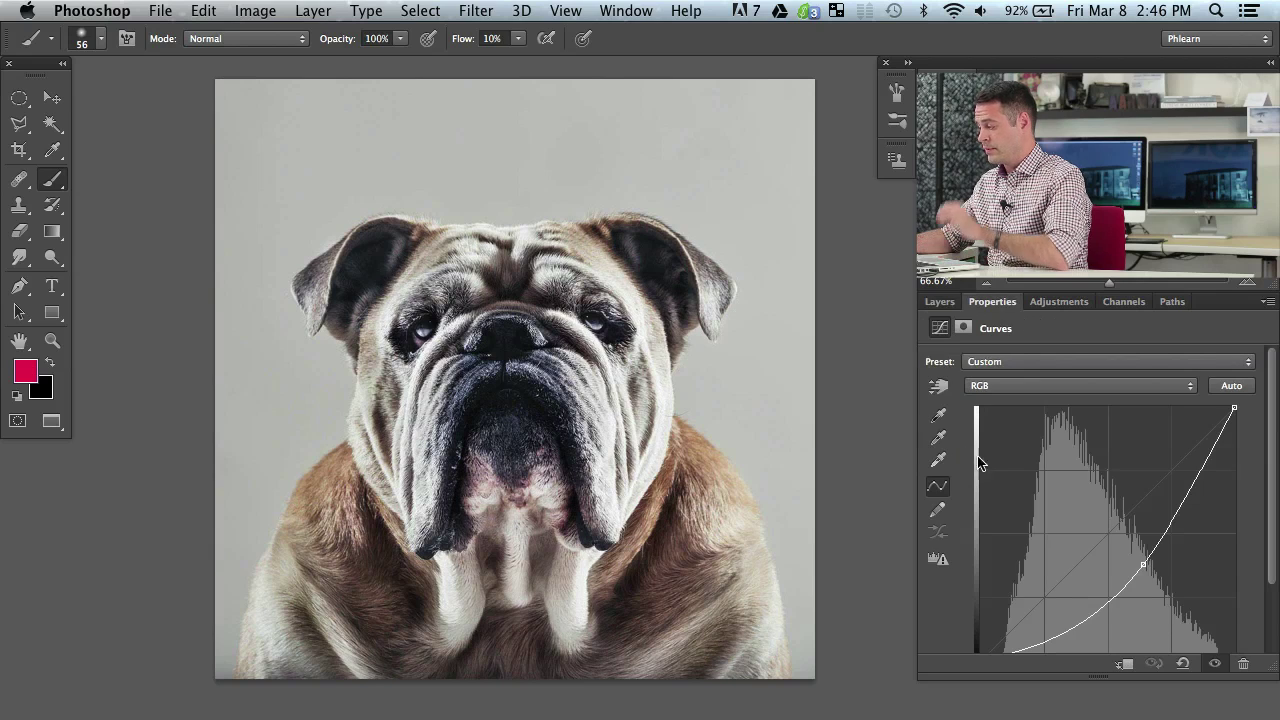
pyautogui.moveTo(1146, 561)
pyautogui.mouseDown()
pyautogui.moveTo(1125, 511)
pyautogui.moveTo(1109, 517)
pyautogui.moveTo(1168, 590)
pyautogui.moveTo(1158, 548)
pyautogui.moveTo(1138, 552)
pyautogui.moveTo(1118, 515)
pyautogui.moveTo(1142, 567)
pyautogui.moveTo(1127, 553)
pyautogui.mouseUp()
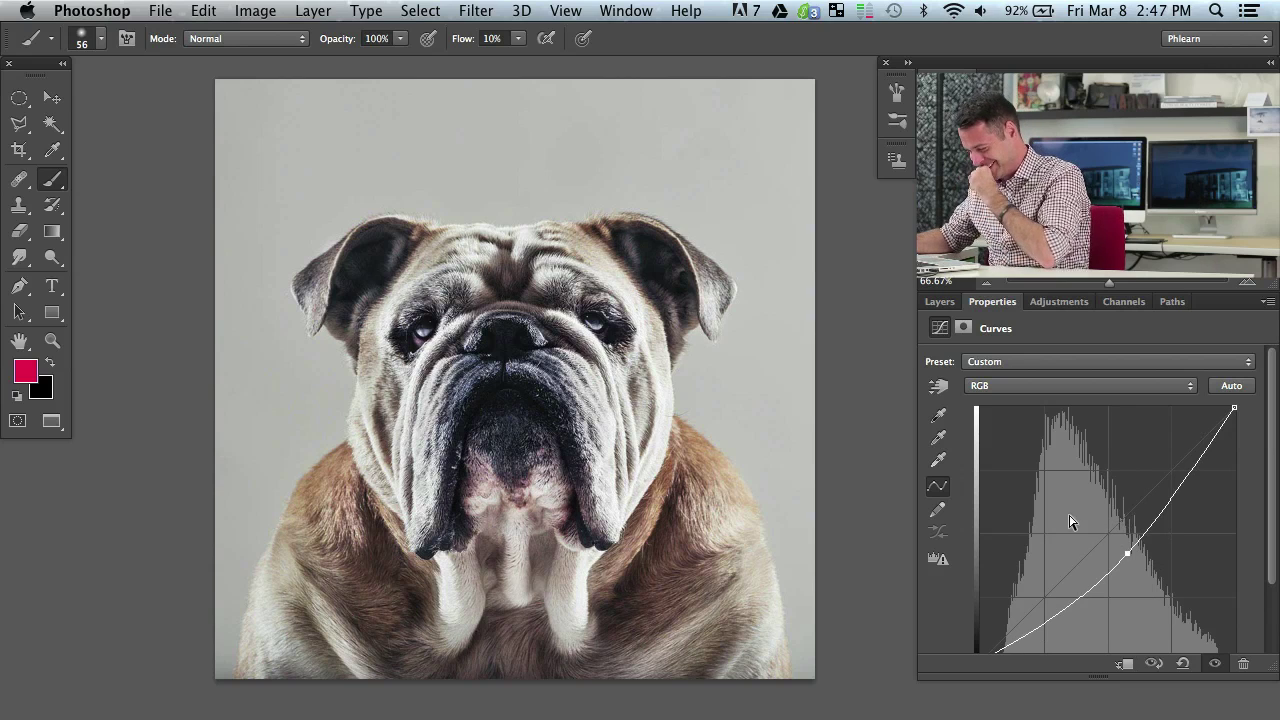
pyautogui.click(1017, 388)
pyautogui.click(942, 334)
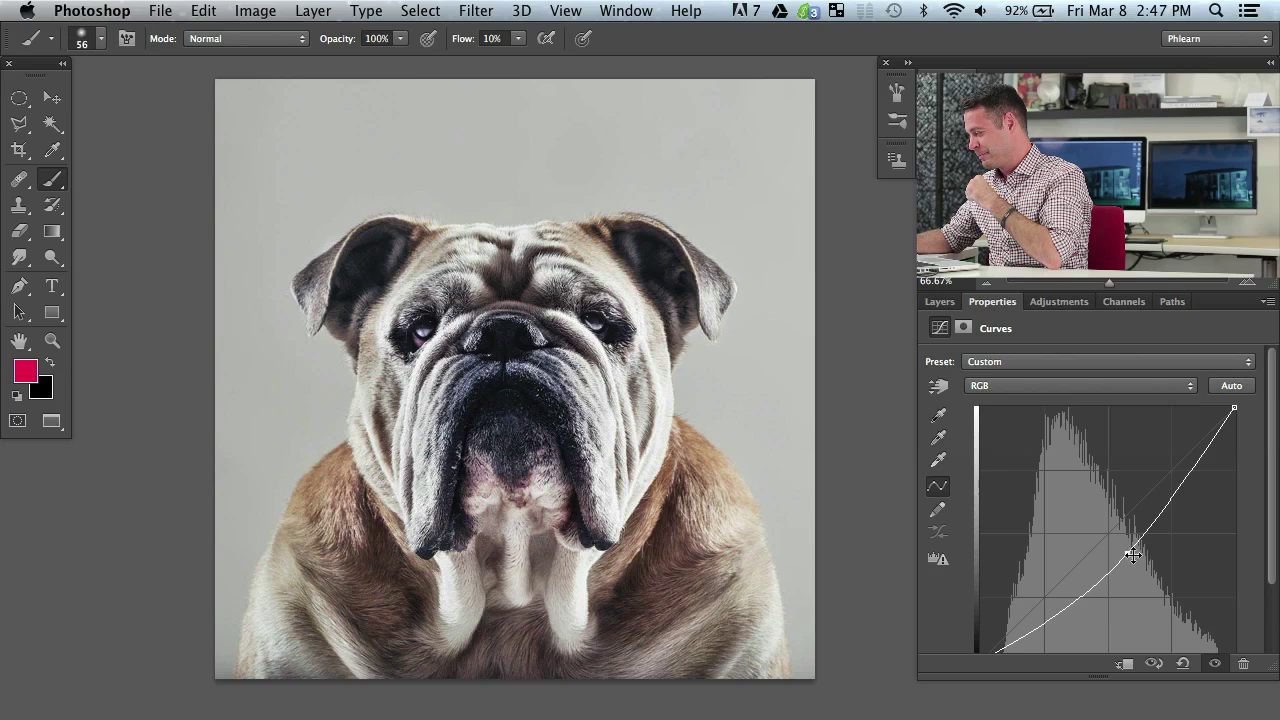
pyautogui.moveTo(1133, 555)
pyautogui.mouseDown()
pyautogui.moveTo(1123, 534)
pyautogui.moveTo(1118, 552)
pyautogui.mouseUp()
pyautogui.click(939, 302)
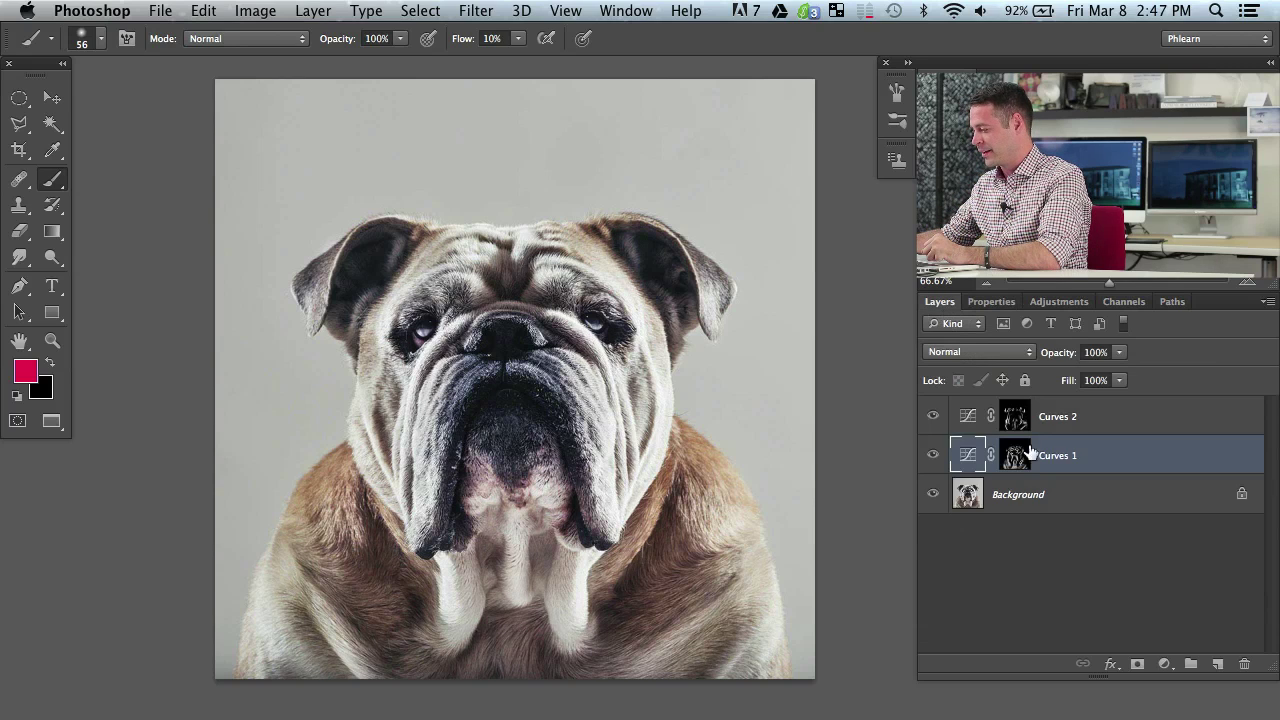
# Toggle the Curves 2 layer's visibility to compare its effect, and slightly lower the middle point of its brightening RGB curve
pyautogui.click(933, 418)
pyautogui.click(931, 419)
pyautogui.click(930, 420)
pyautogui.doubleClick(963, 417)
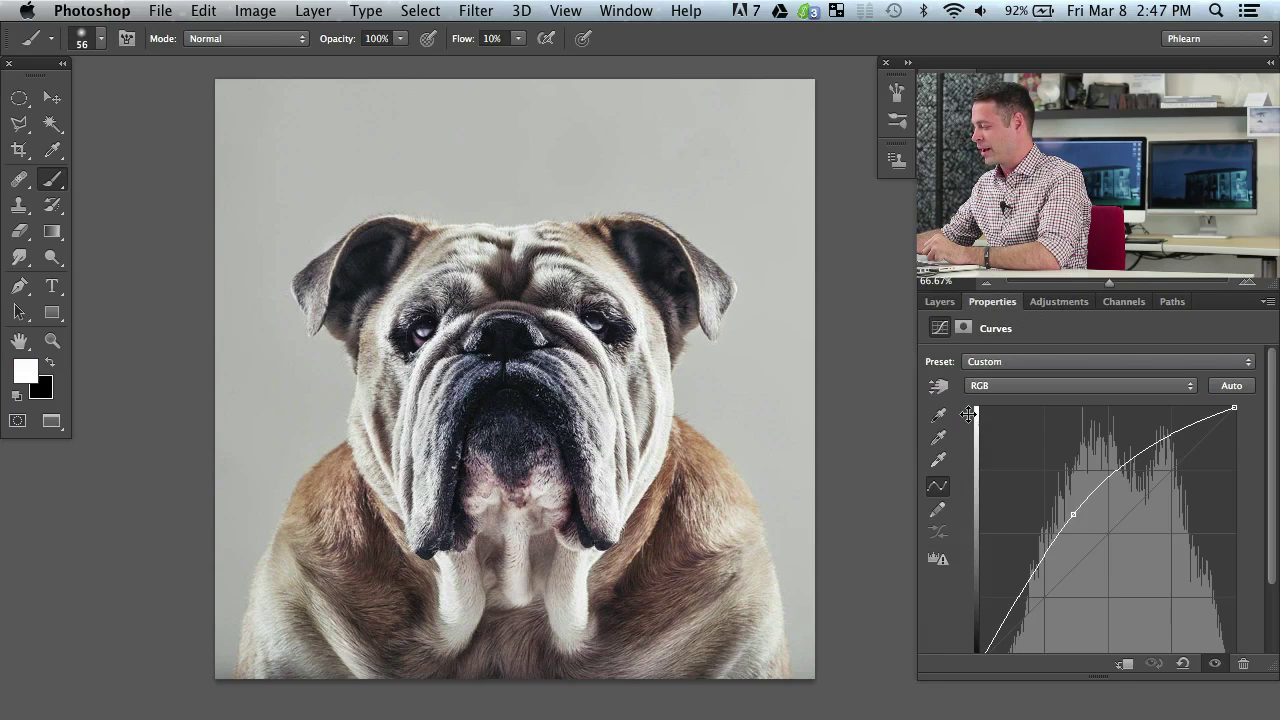
pyautogui.moveTo(1080, 516)
pyautogui.mouseDown()
pyautogui.moveTo(1064, 503)
pyautogui.moveTo(1116, 562)
pyautogui.moveTo(1049, 494)
pyautogui.moveTo(1080, 523)
pyautogui.mouseUp()
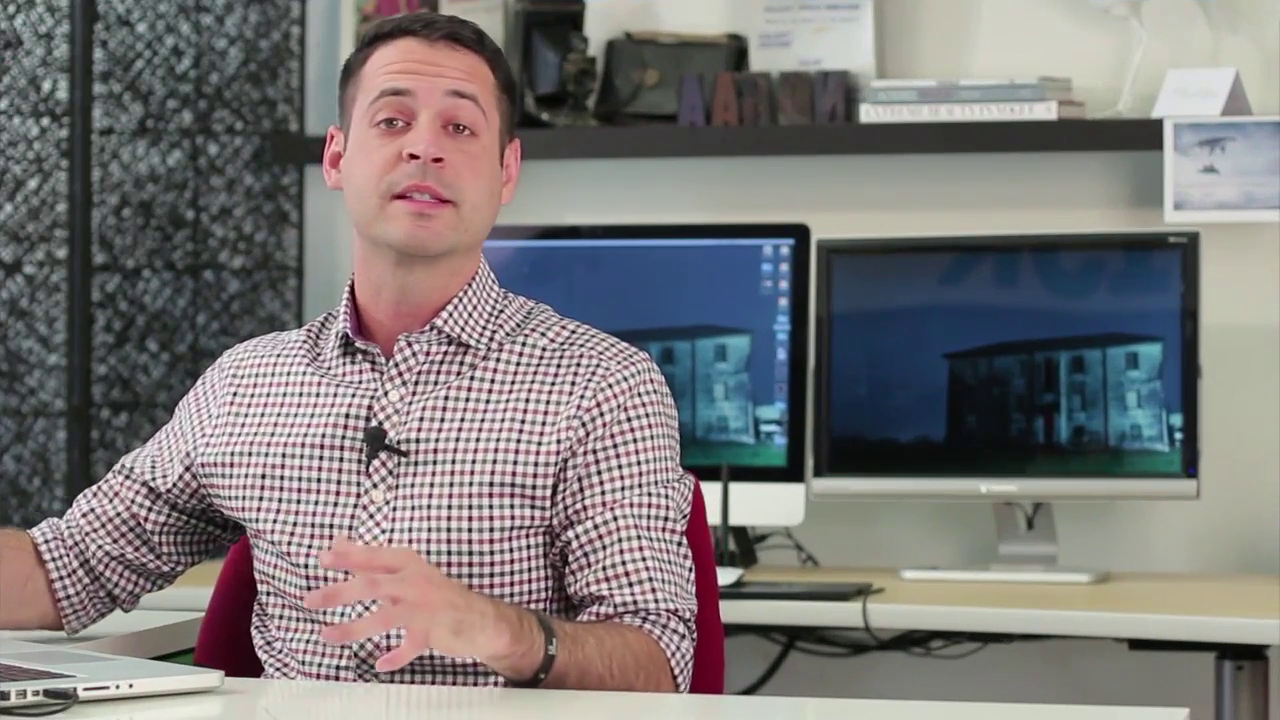